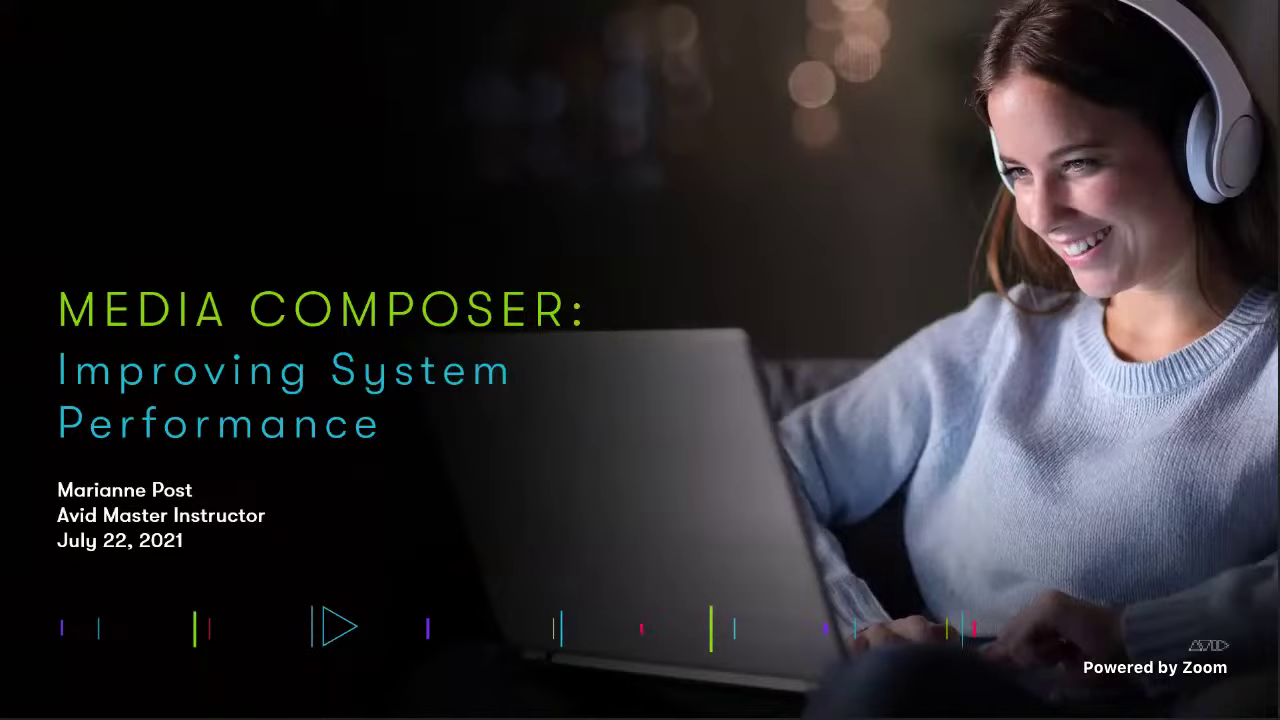
- Advance past the title slide to the shared view of Activity Monitor's memory usage over Media Composer
key(Right)
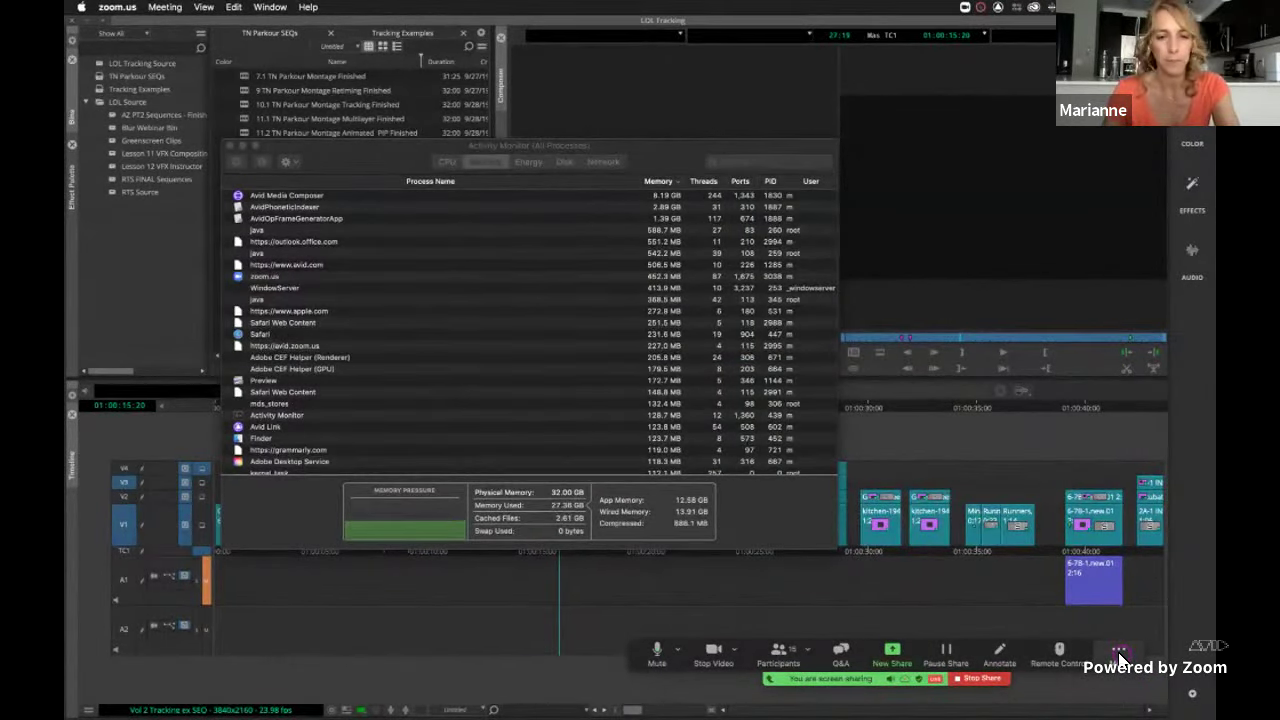
- Raise Zoom's speaker output volume in the audio settings, then close Settings
key(super+Tab)
key(super+Tab)
key(super+Tab)
key(super+Tab)
key(super+Tab)
key(super+Tab)
key(super+Tab)
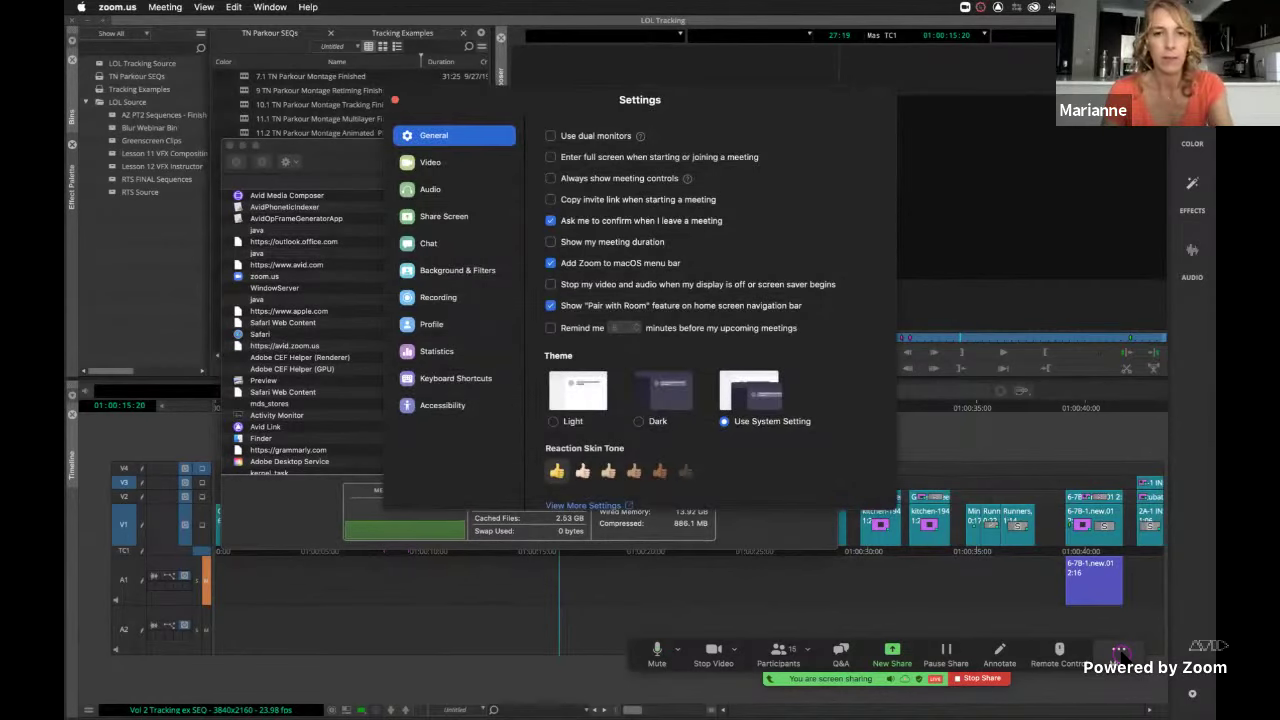
click(430, 189)
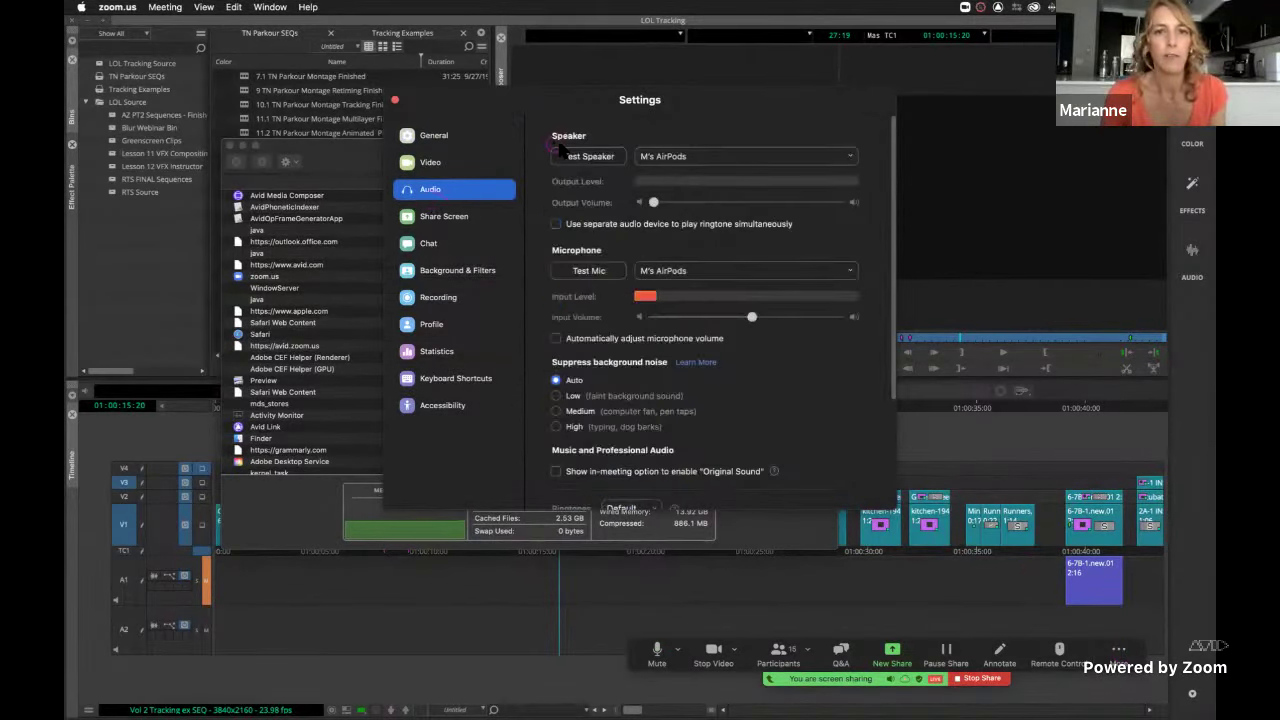
drag(659, 203, 695, 203)
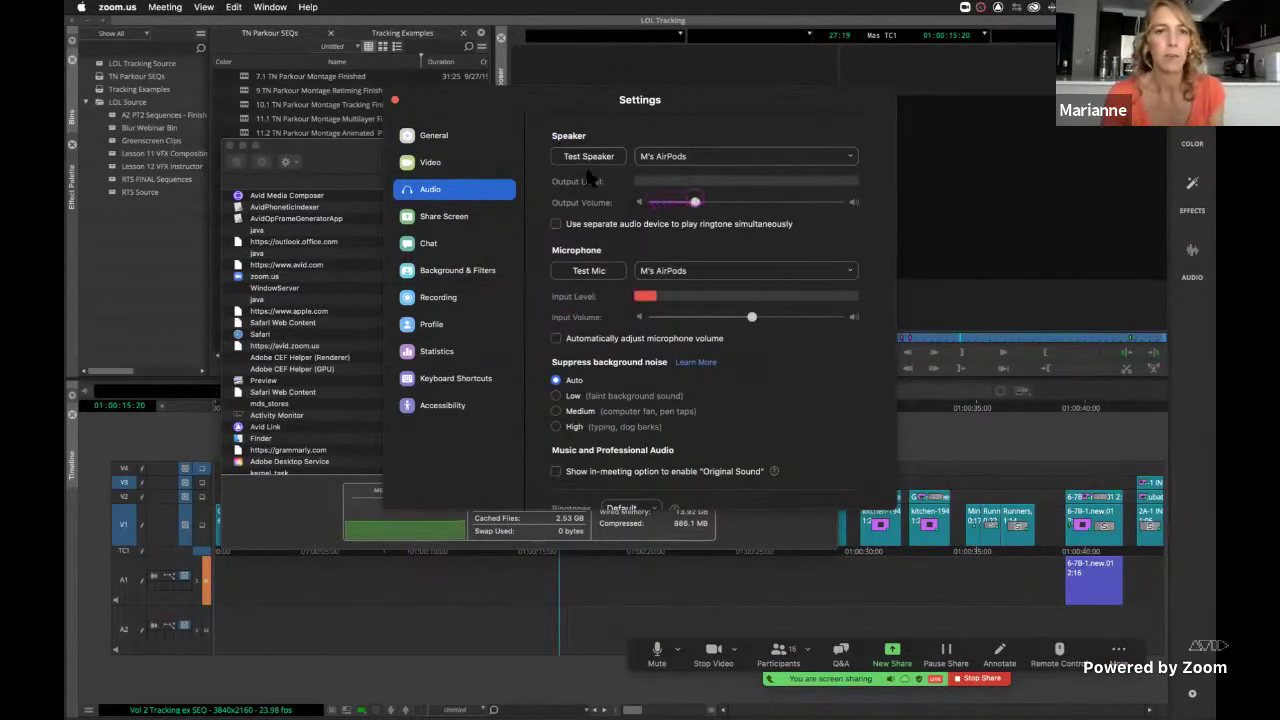
click(395, 102)
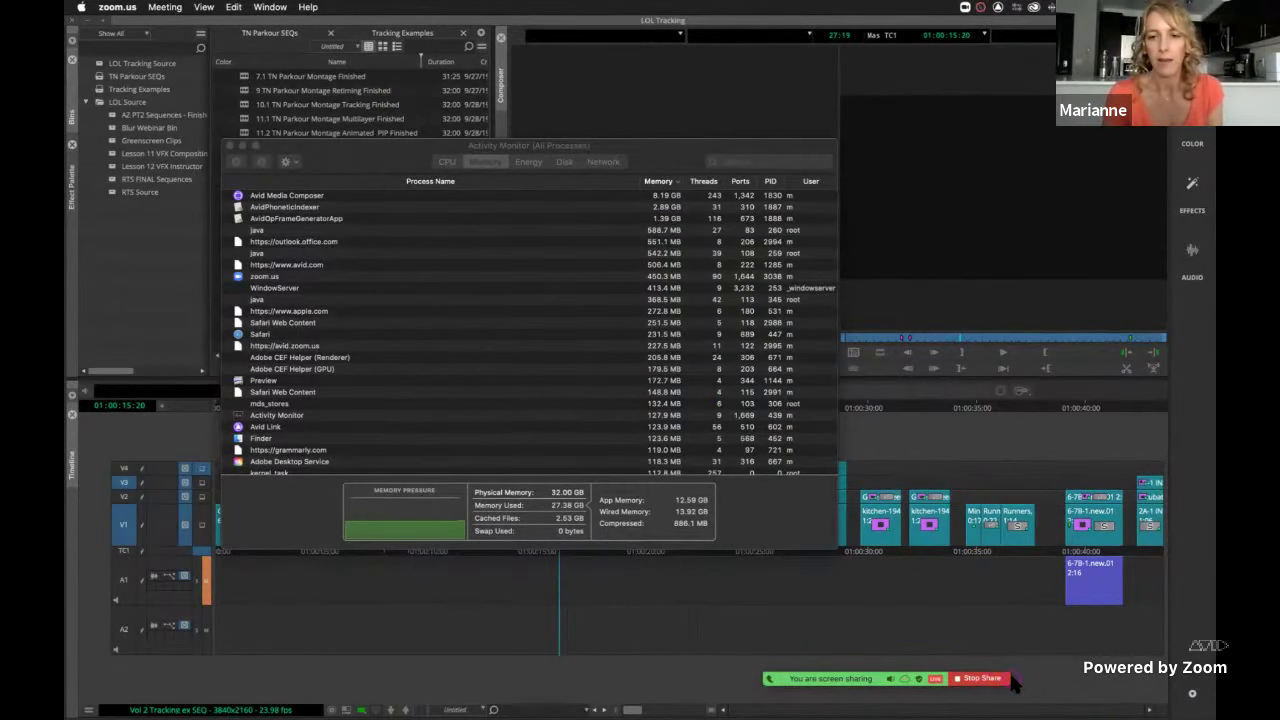
- Bring Media Composer to the front and hide Zoom's floating meeting controls
key(super+Tab)
mouse_move(985, 679)
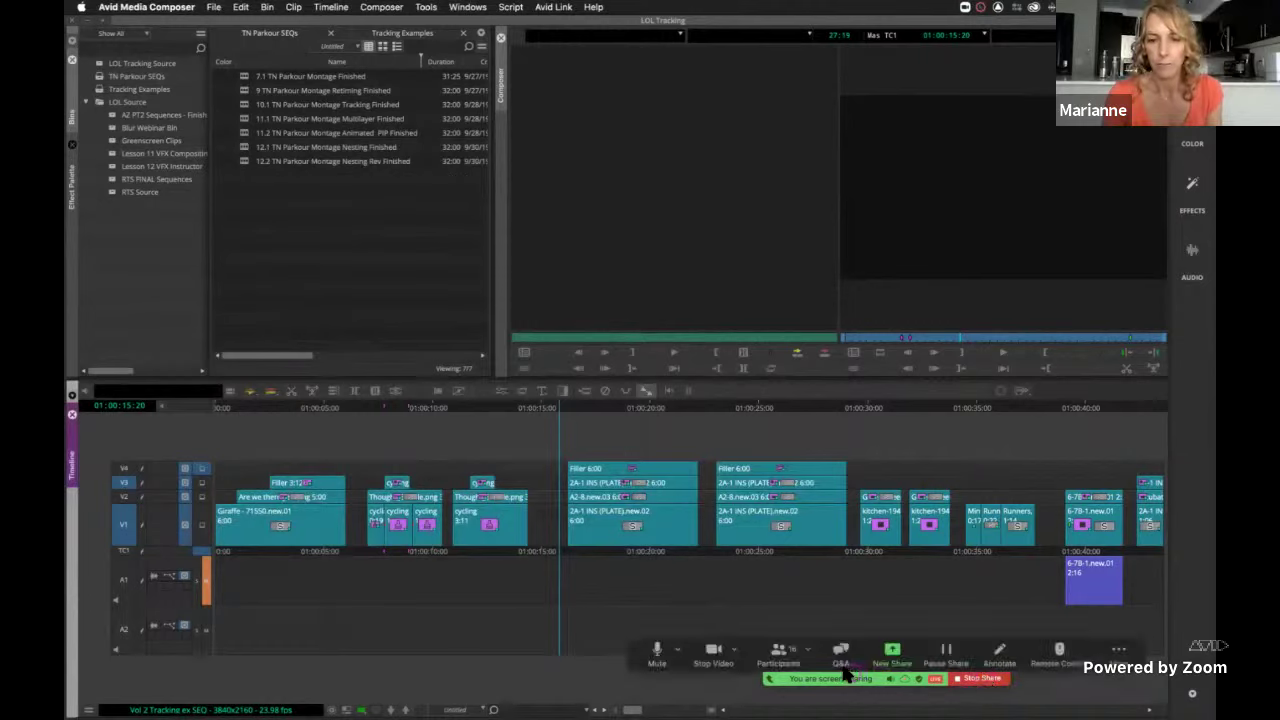
click(1119, 651)
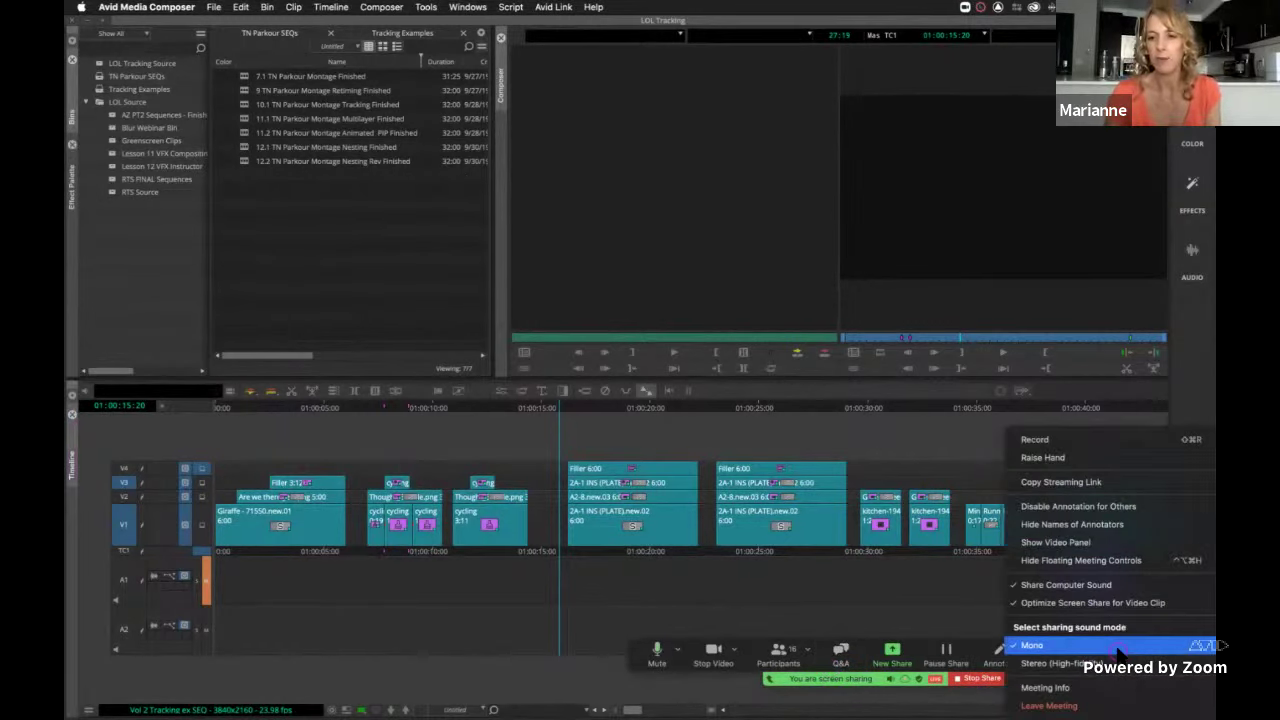
click(1112, 562)
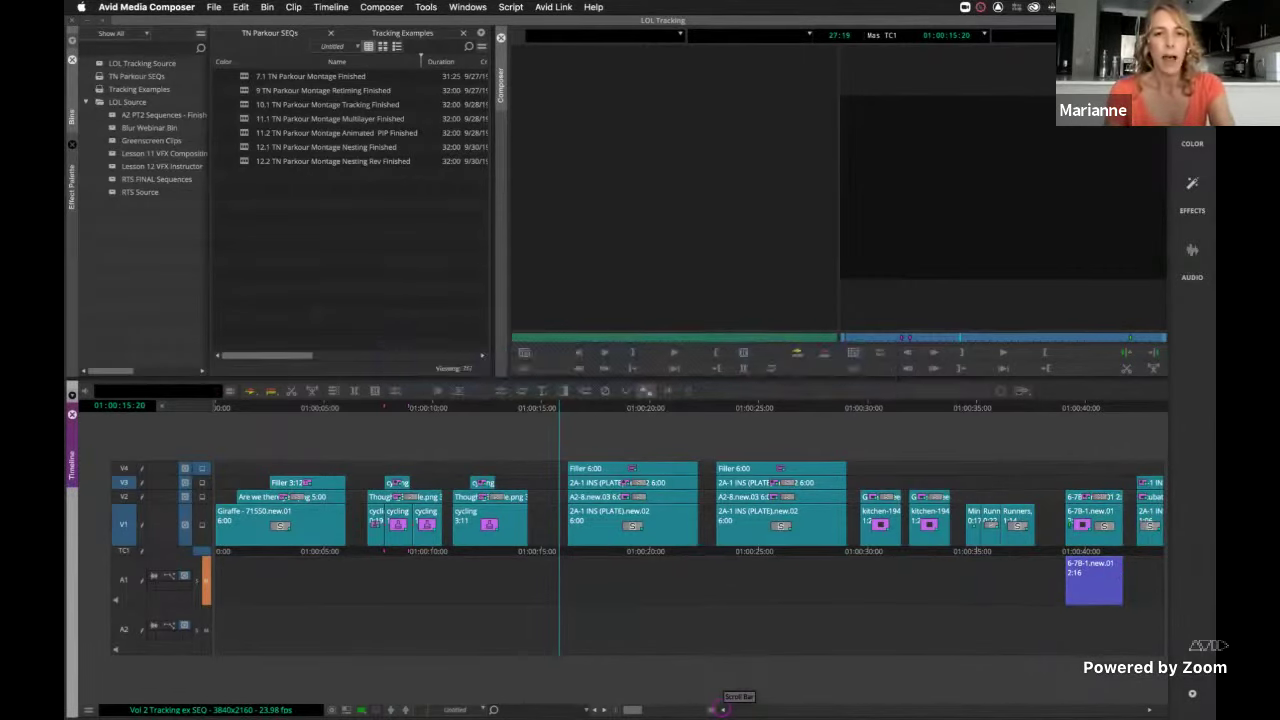
- Show Preview's System Check slide, then return to Media Composer's Tracking Examples bin
key(super+Tab)
key(super+Tab)
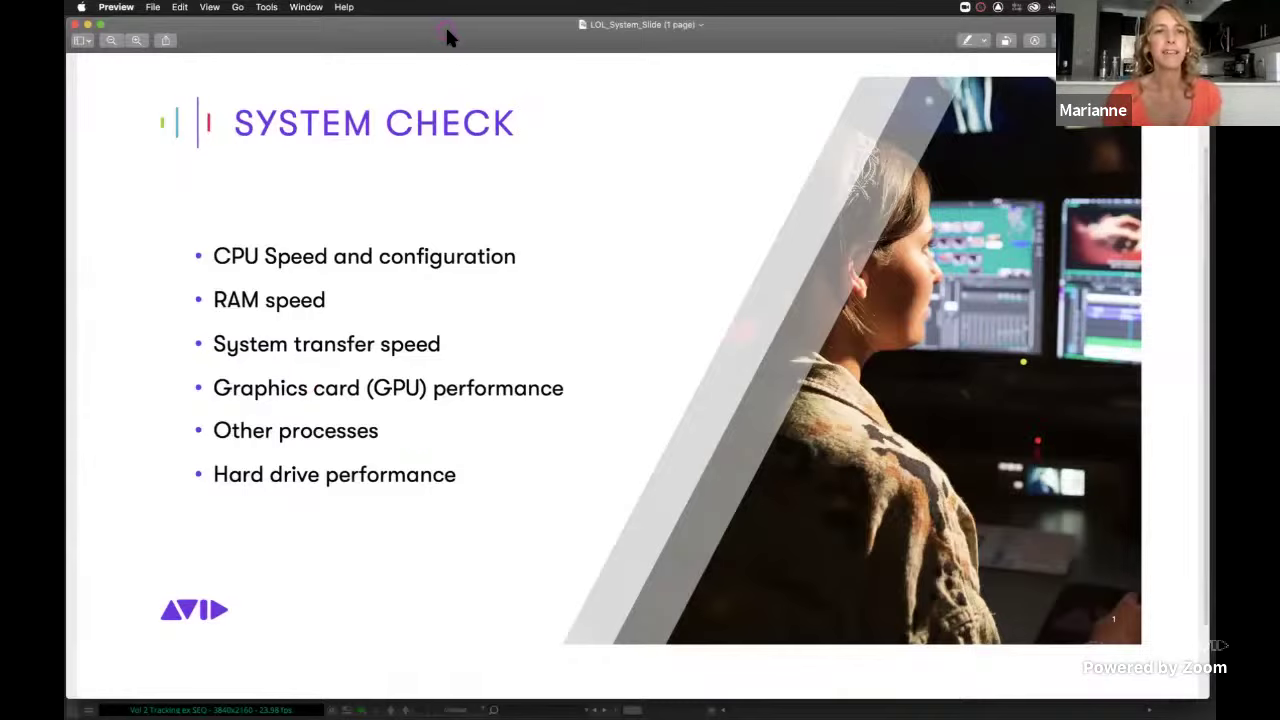
key(super+Tab)
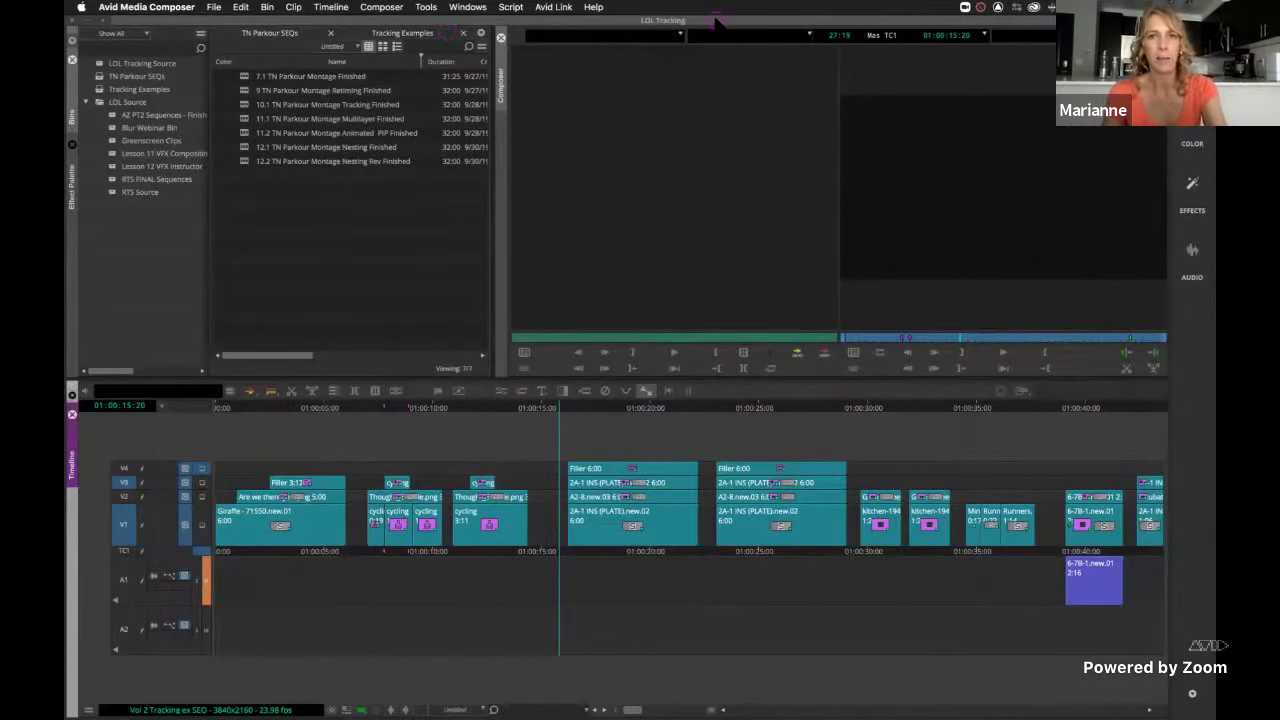
- Bring Safari's avid.com home page forward and reveal the Media Composer navigation menu
key(super+Tab)
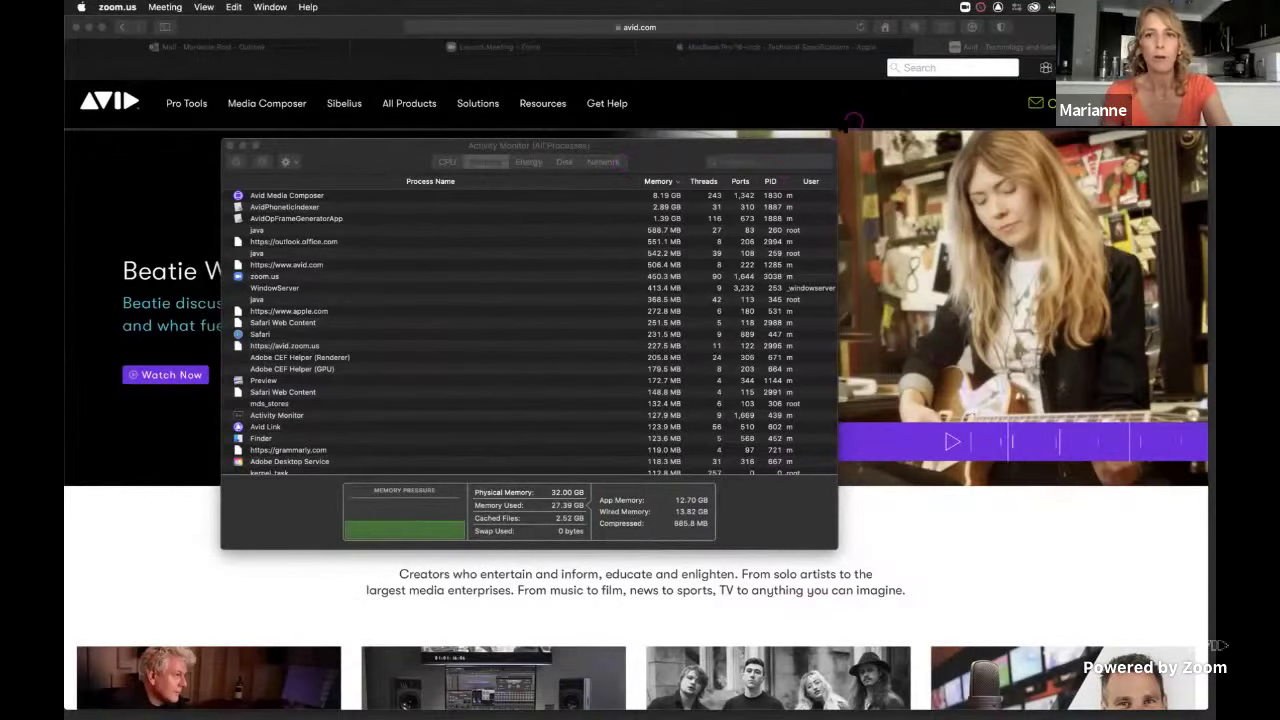
key(super+Tab)
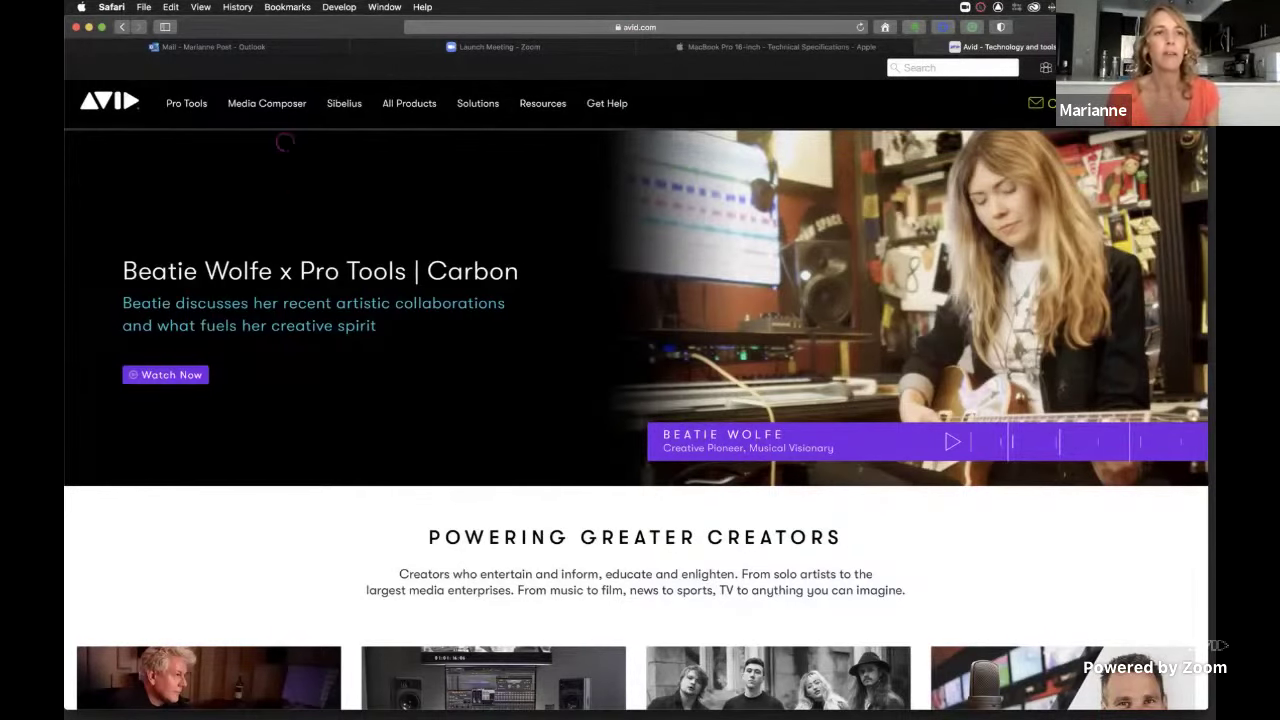
mouse_move(279, 121)
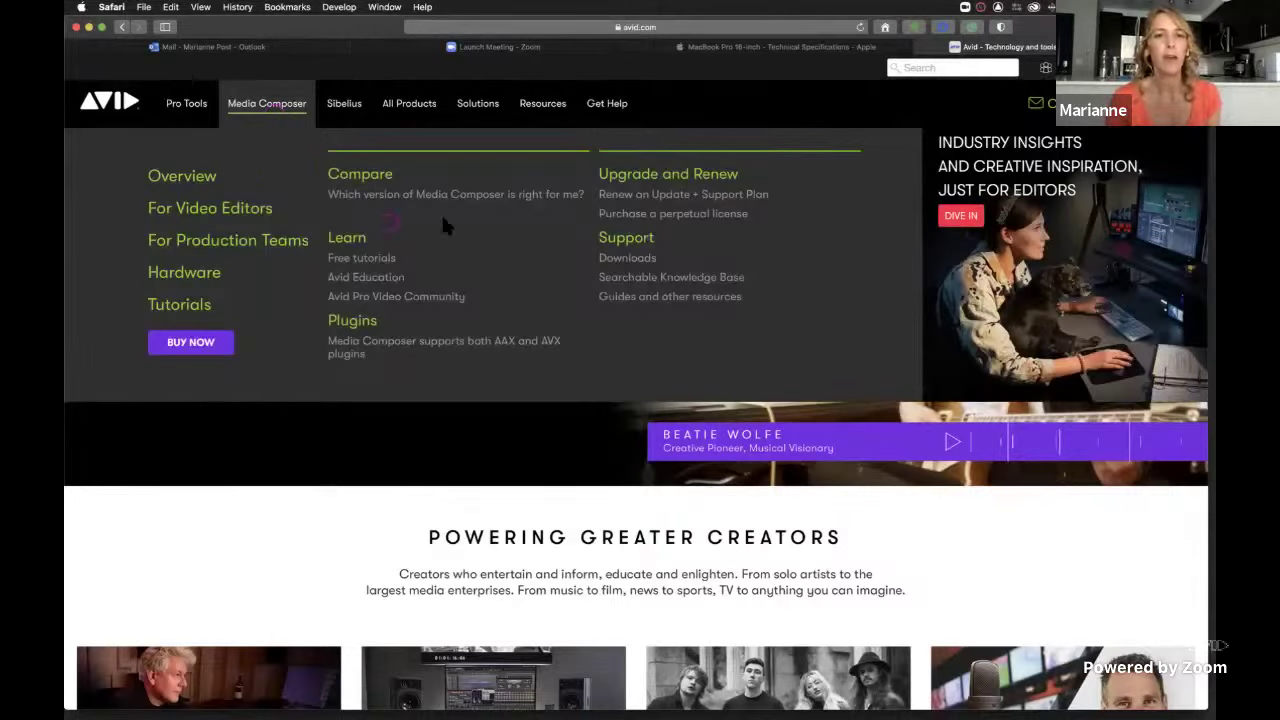
- Open the Media Composer Support page and scroll down to its Knowledge Base and Resources sections
click(620, 247)
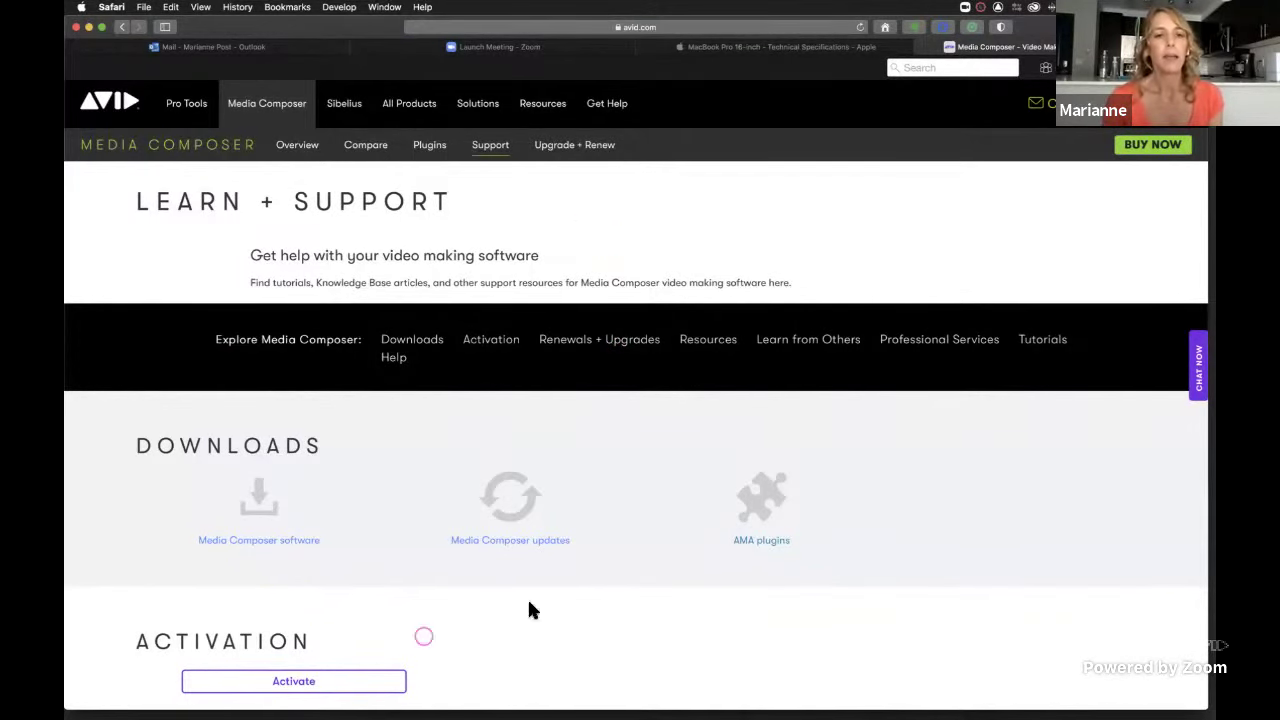
scroll(593, 565, down, 1)
scroll(593, 565, down, 5)
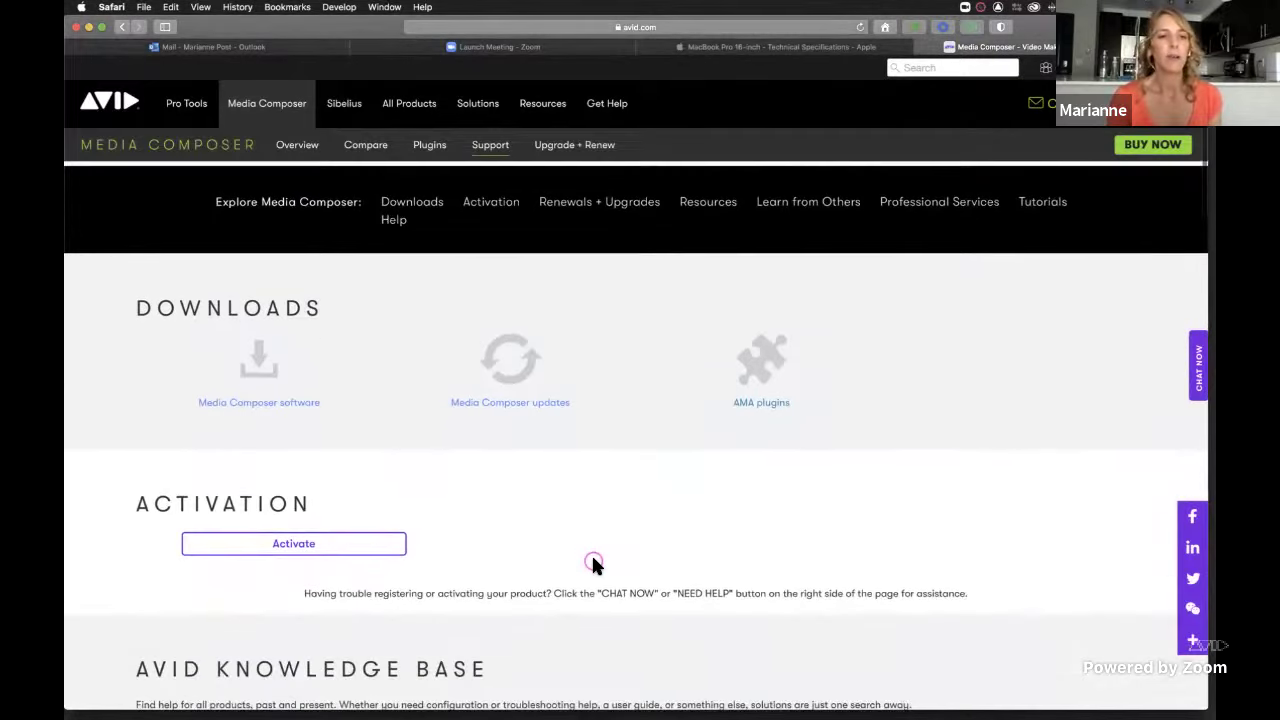
scroll(591, 553, down, 1)
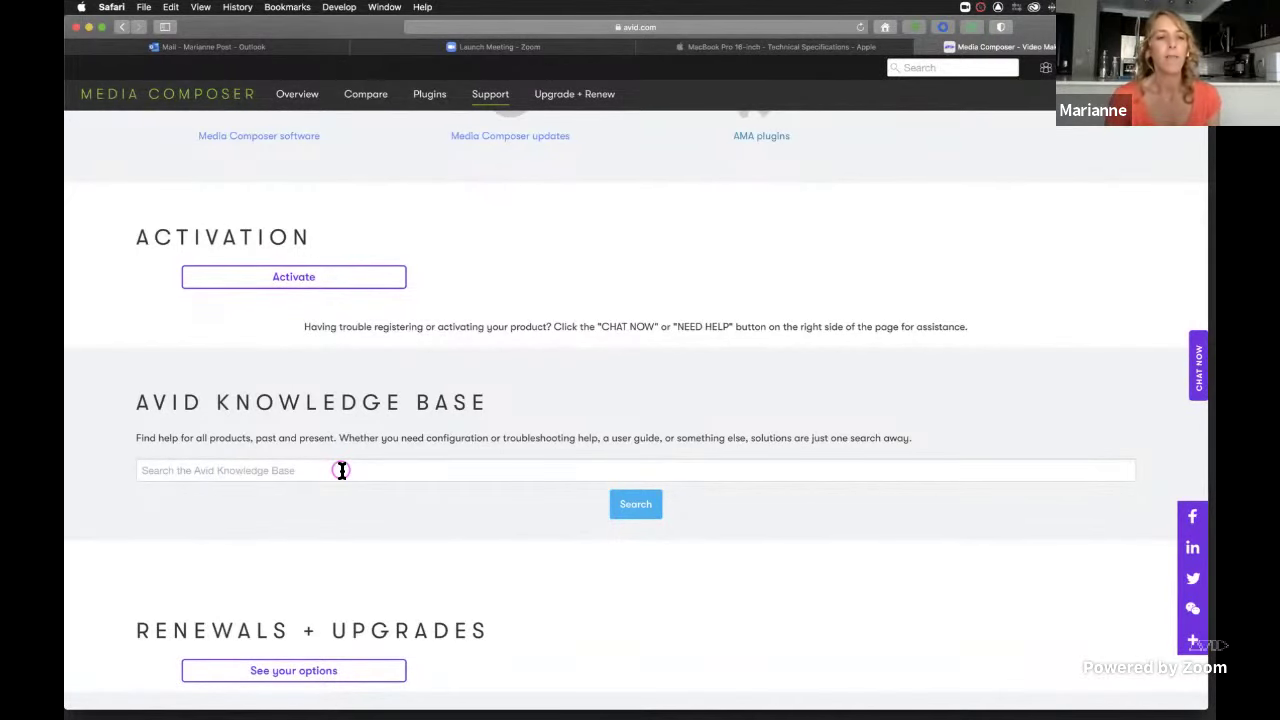
scroll(469, 531, down, 5)
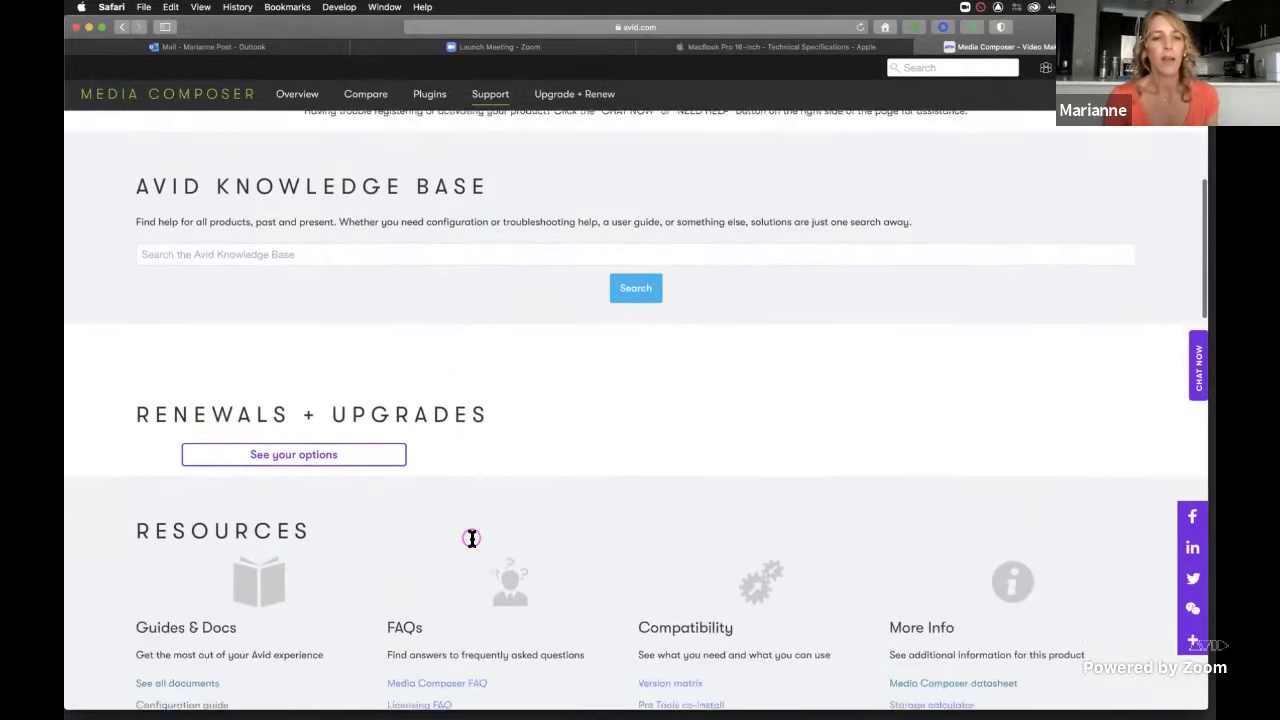
scroll(471, 539, down, 3)
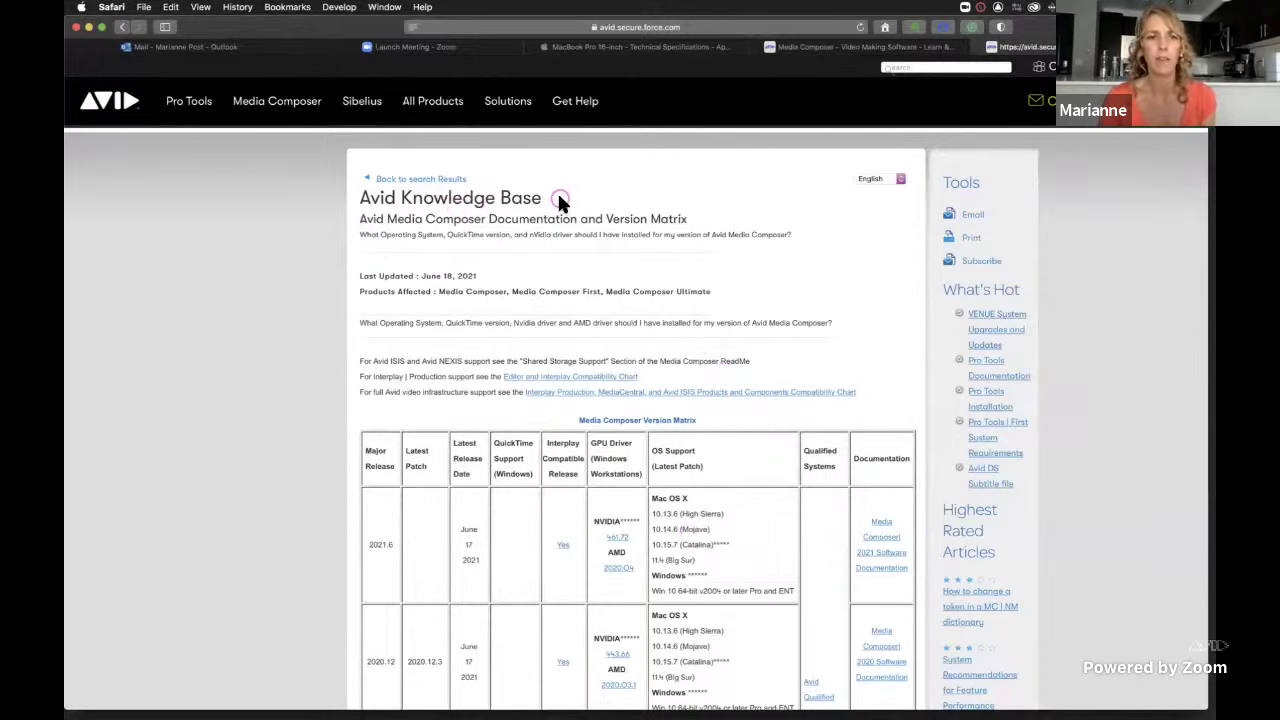
- Scroll the Version Matrix table to review macOS, Windows and GPU driver support per release
scroll(758, 340, down, 2)
scroll(758, 342, down, 3)
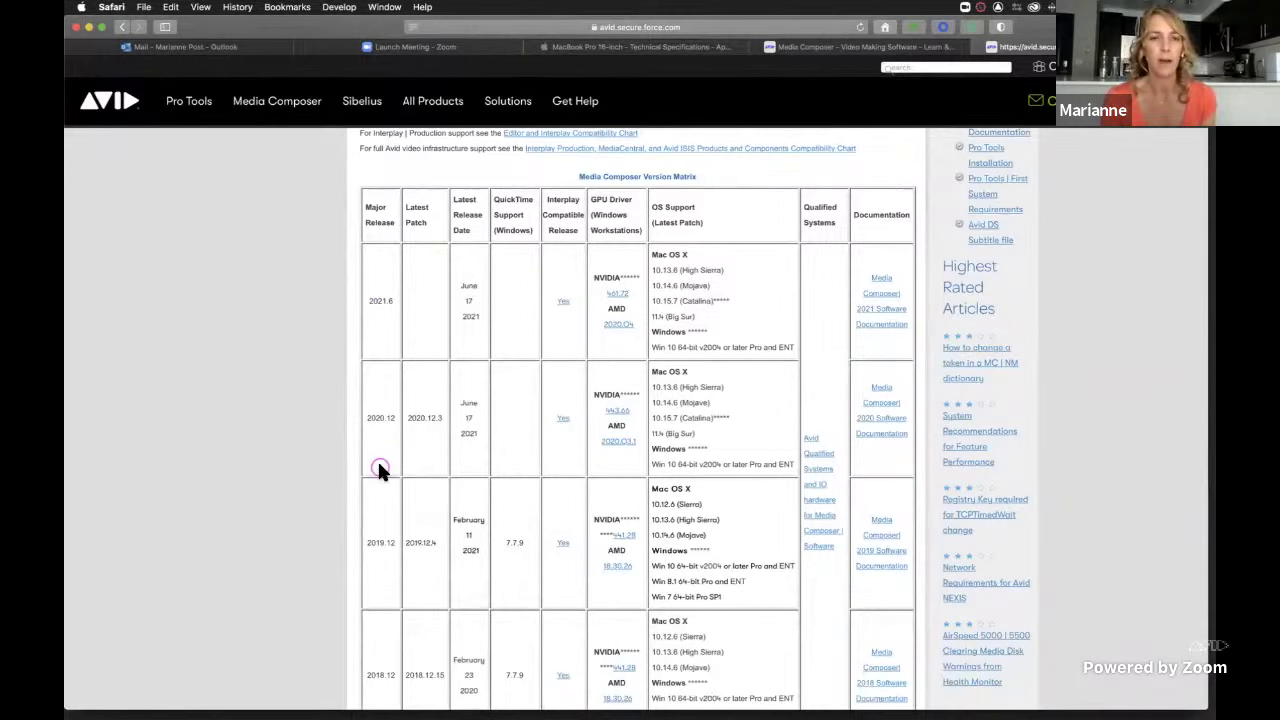
scroll(391, 422, down, 3)
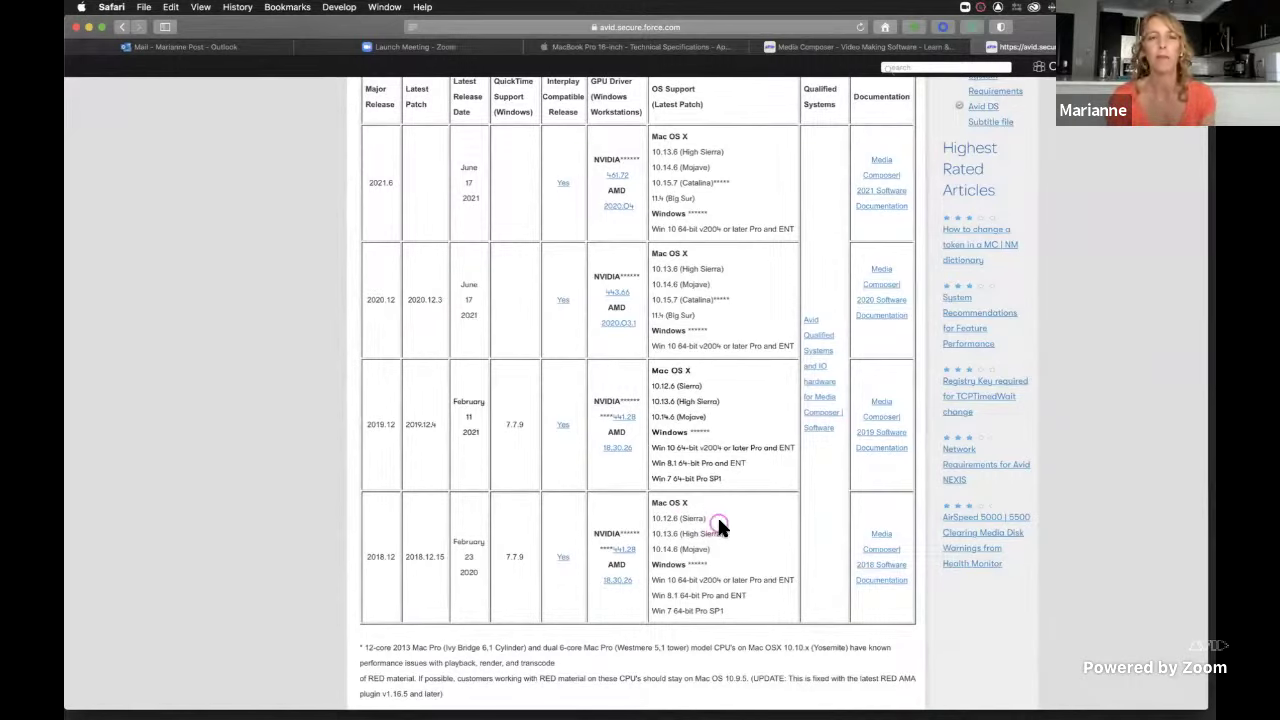
scroll(717, 515, up, 5)
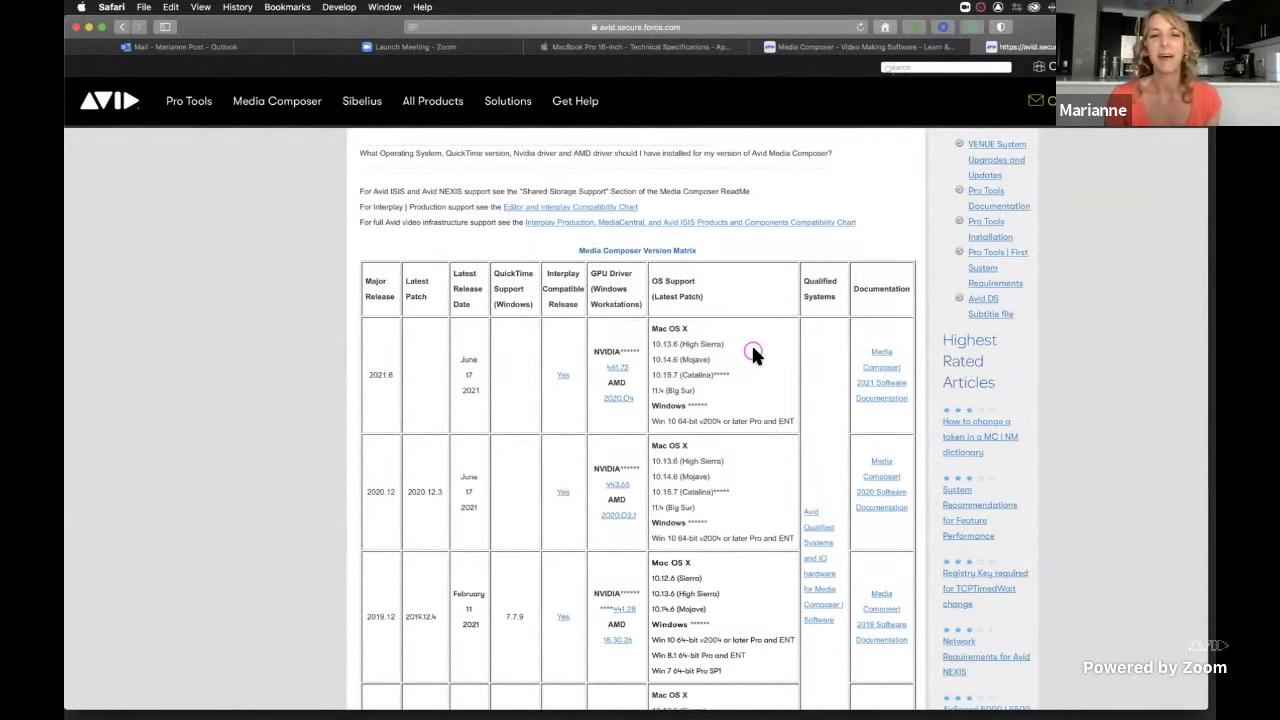
scroll(783, 493, down, 2)
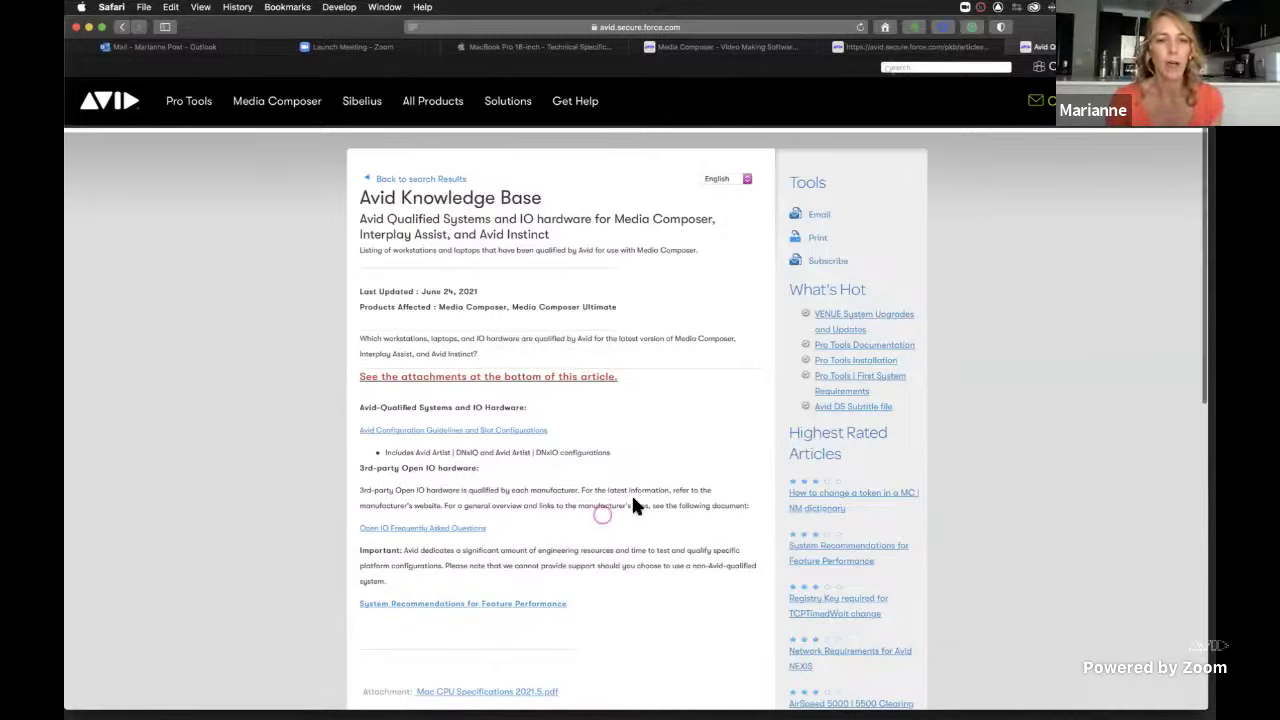
scroll(633, 507, down, 3)
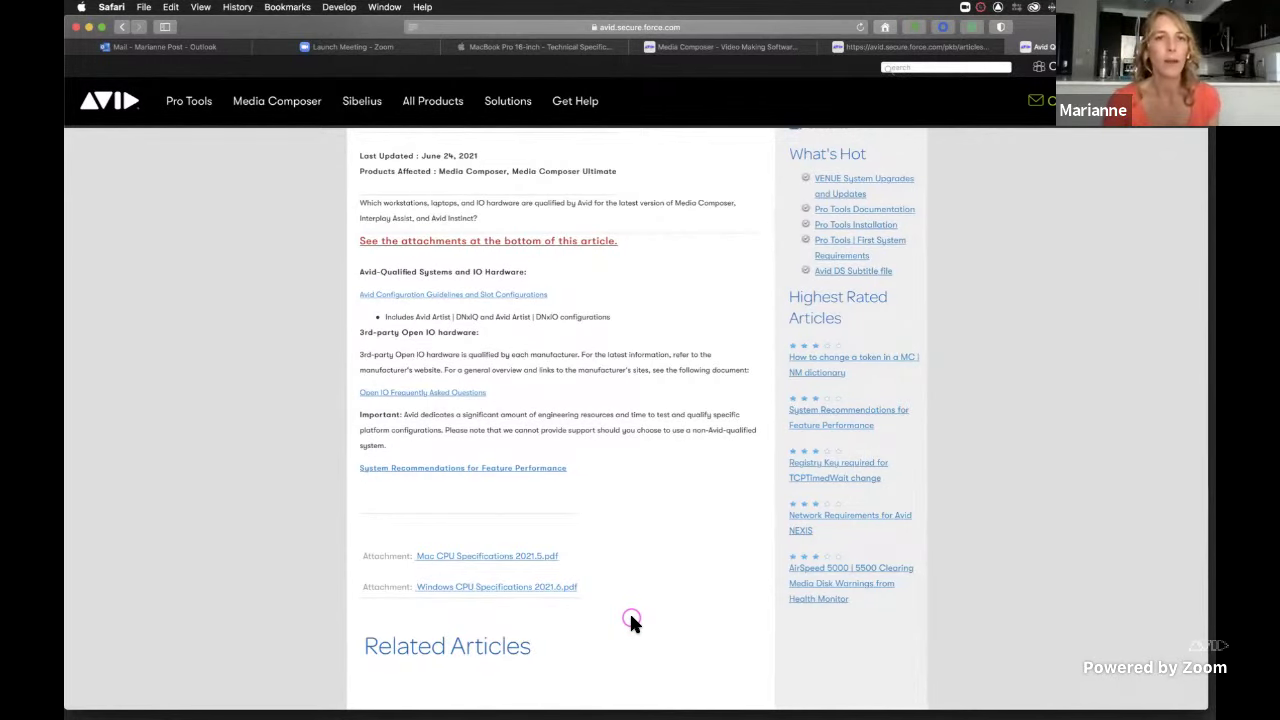
scroll(635, 520, up, 2)
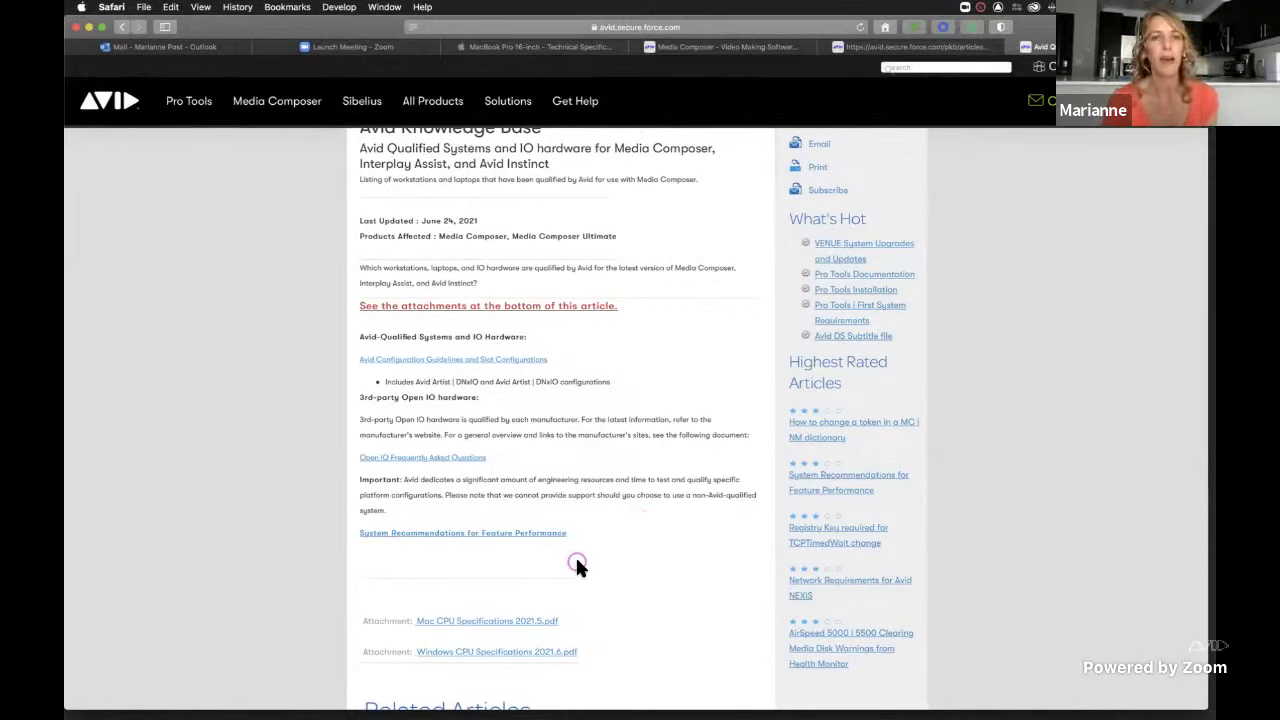
- Open System Recommendations for Feature Performance and scroll to its feature requirements table
click(524, 538)
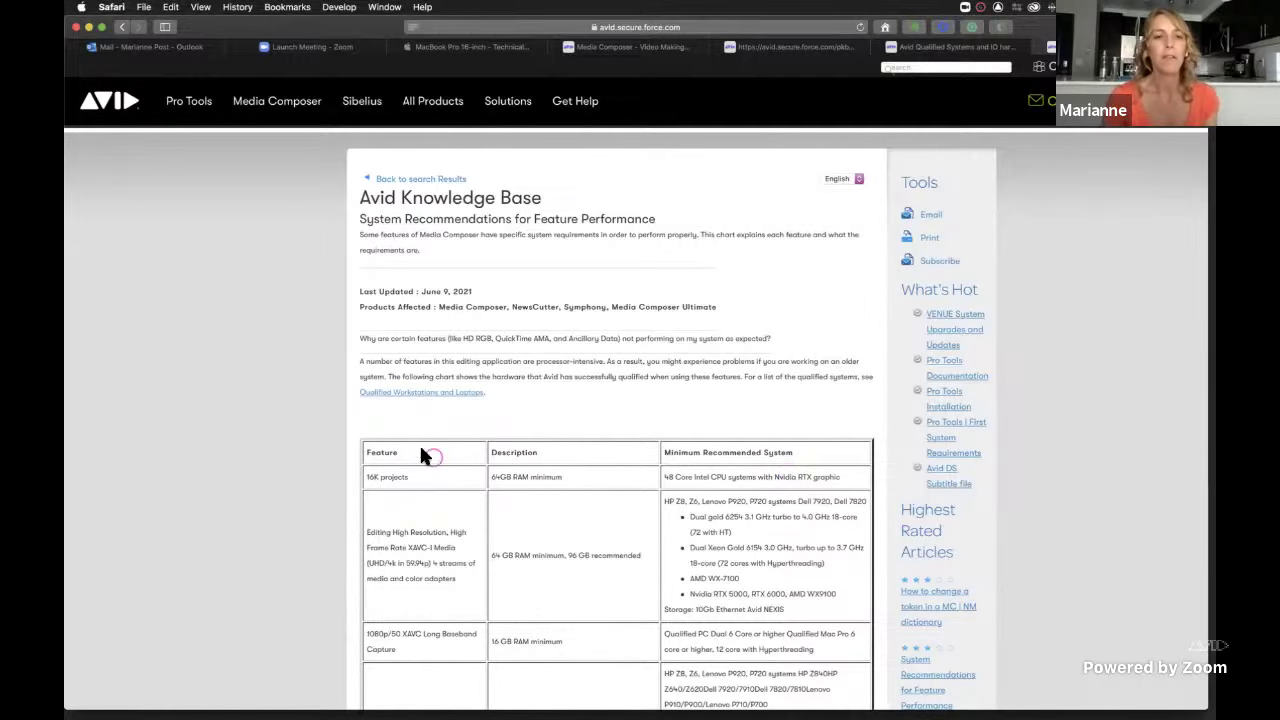
scroll(403, 604, down, 2)
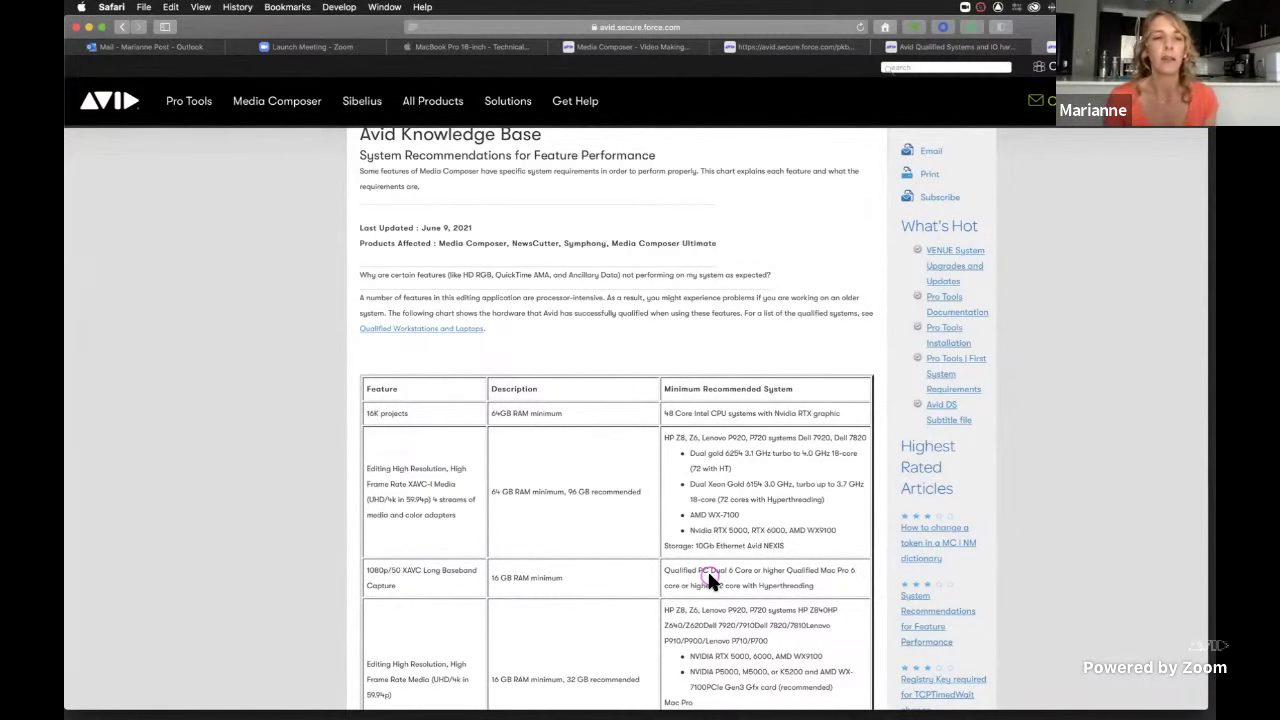
- Scroll further through the feature table to the 16K row requiring 64 GB RAM
scroll(443, 517, down, 1)
scroll(443, 517, down, 5)
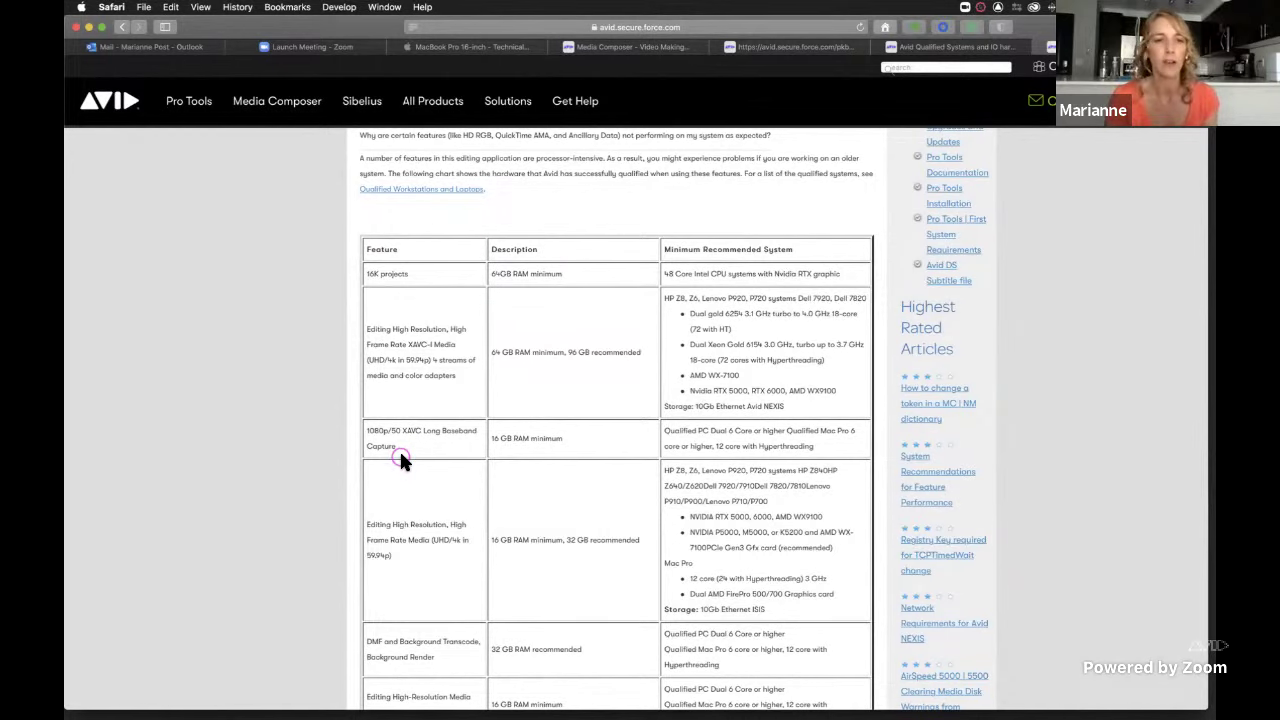
scroll(411, 523, down, 4)
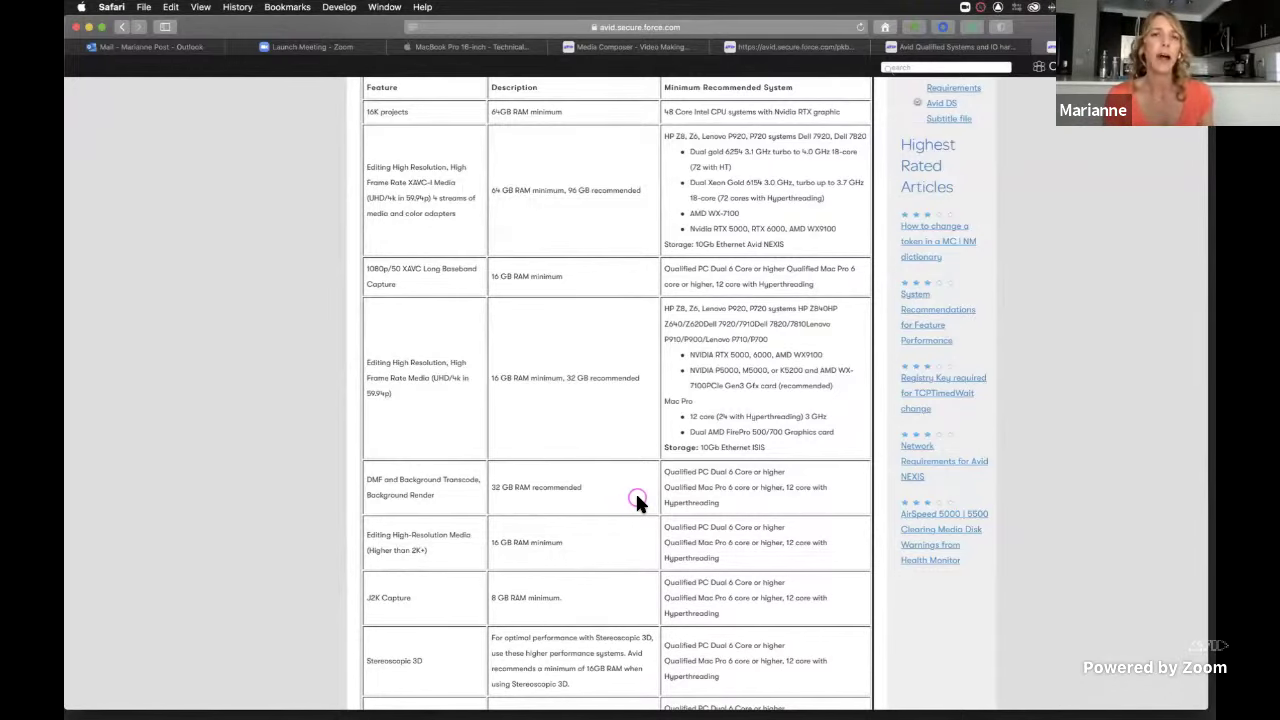
- From the Media Composer support tab, Google 'media composer system requirements' in a new tab
click(635, 50)
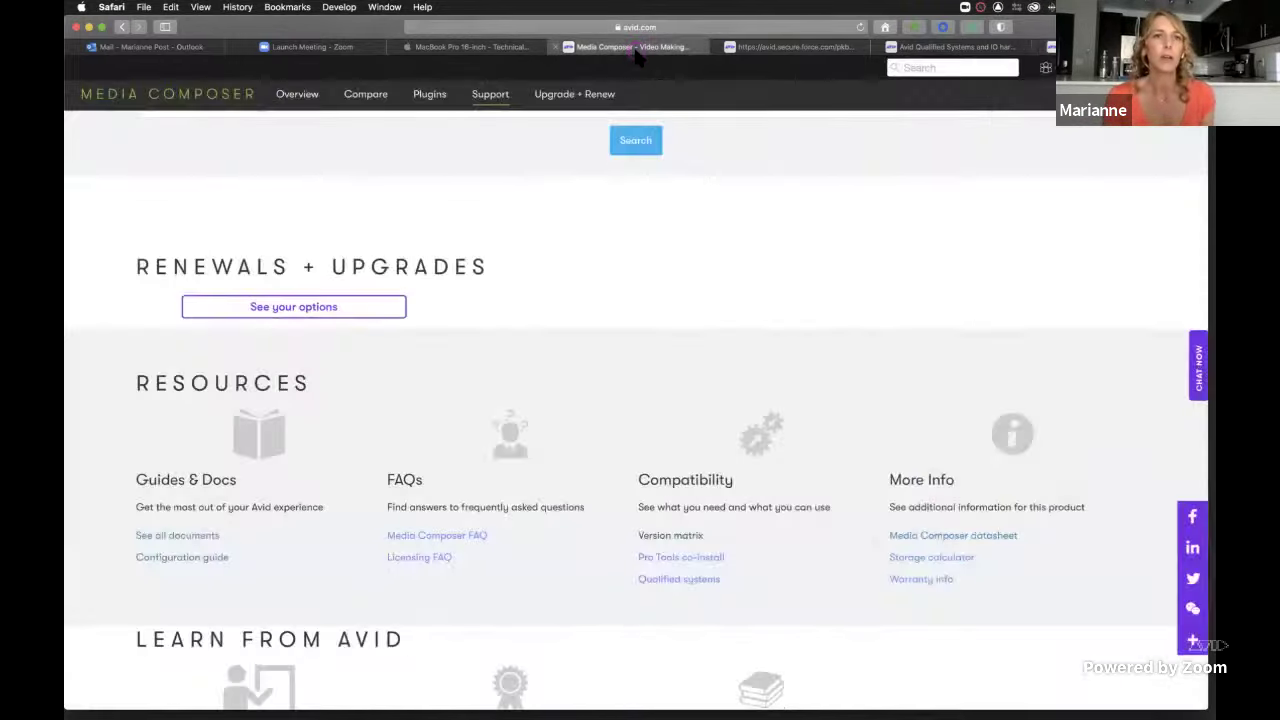
scroll(589, 290, up, 3)
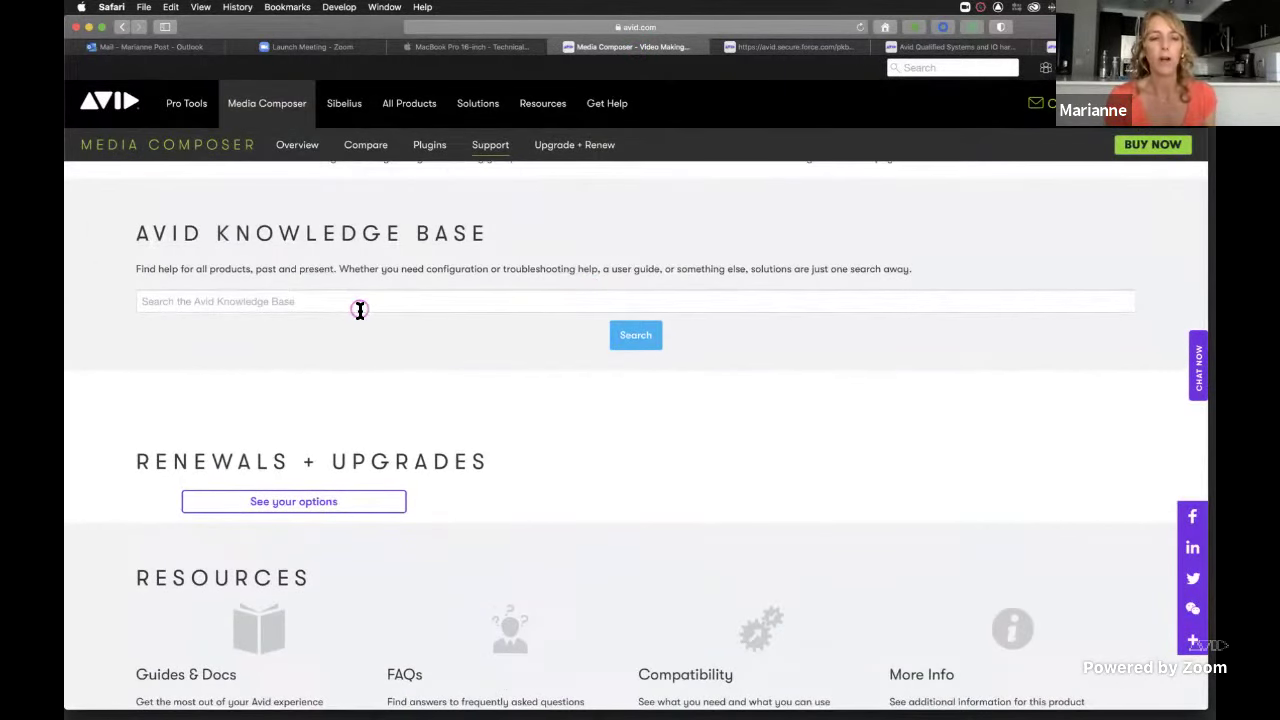
key(super+t)
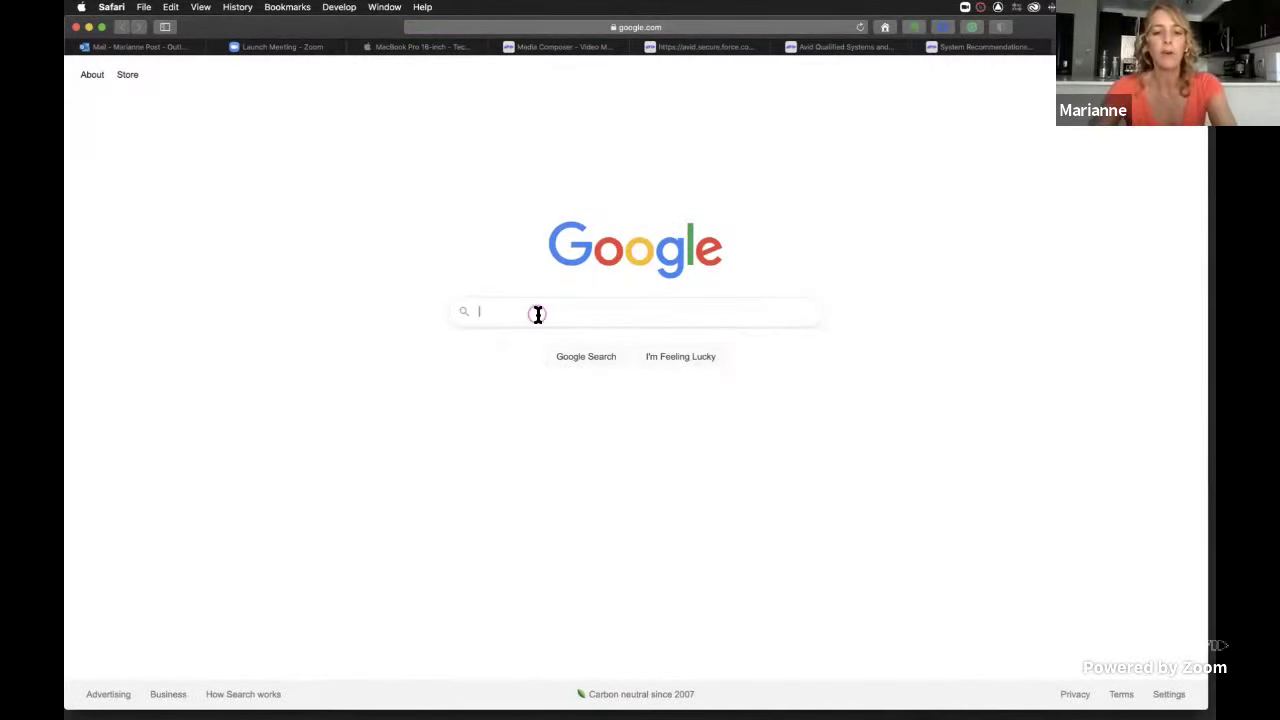
text(medi)
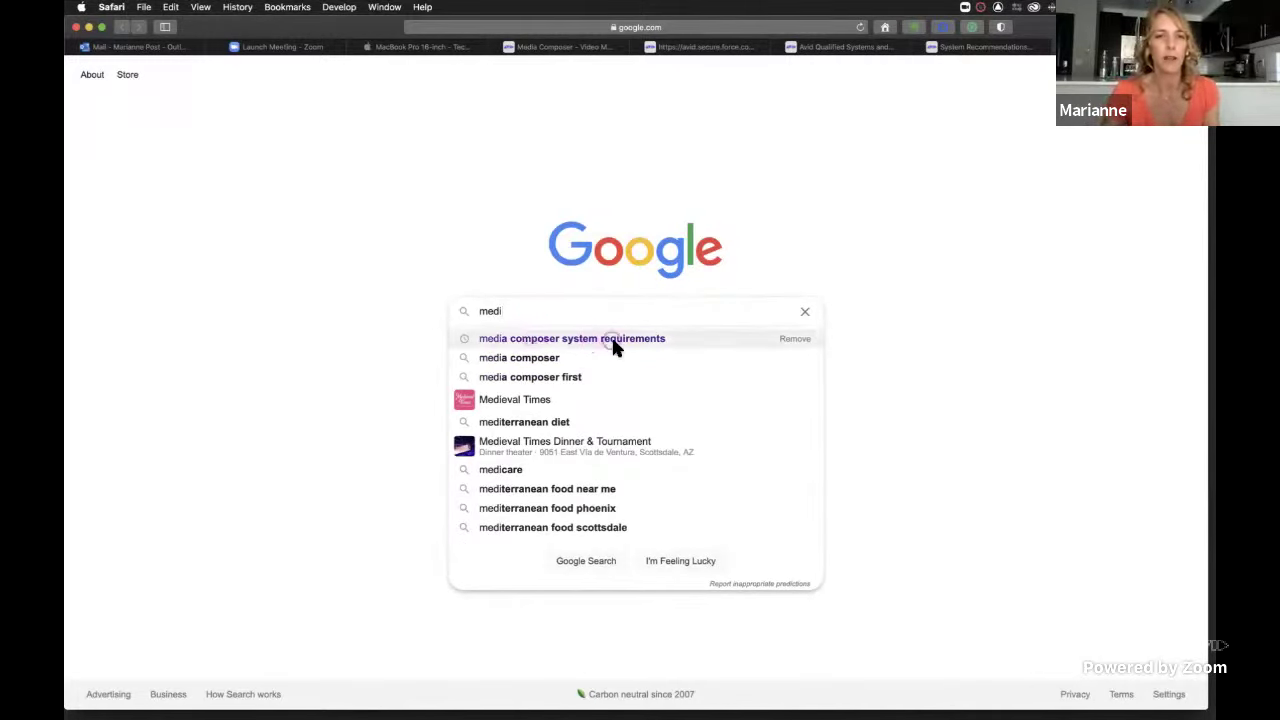
click(677, 341)
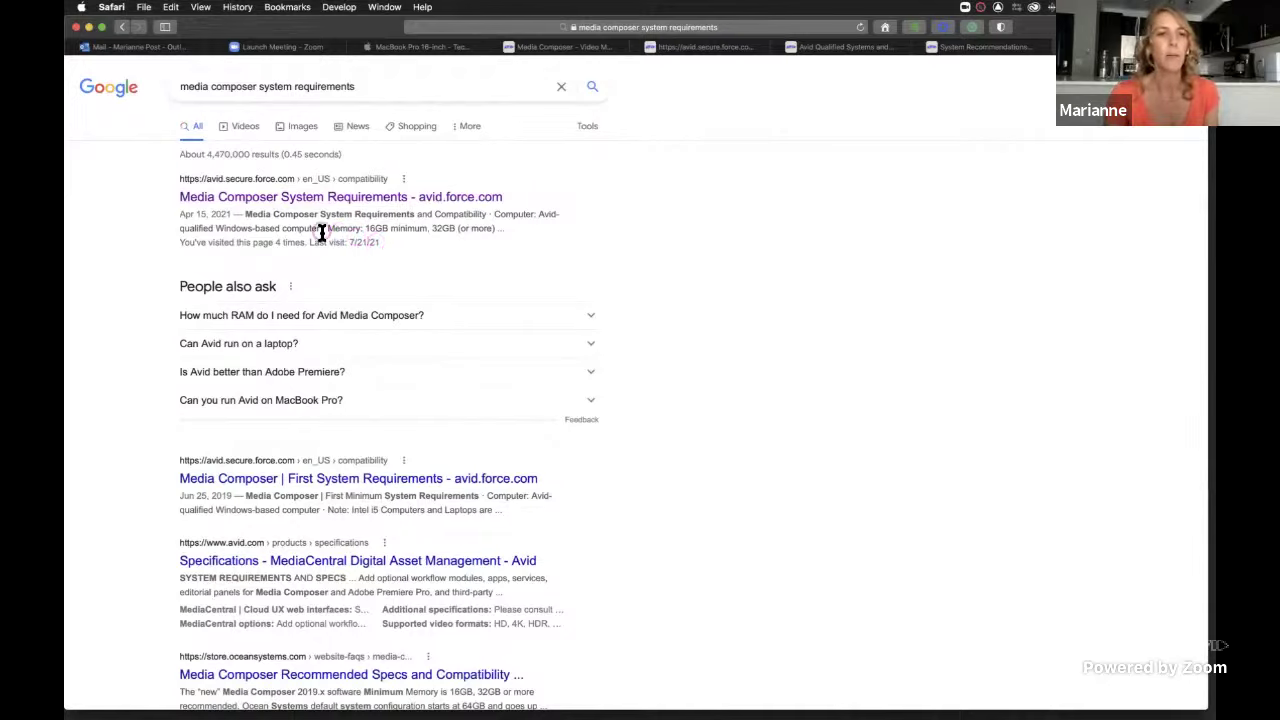
- Open the Media Composer System Requirements article and scroll to its Windows and Mac requirements
click(470, 217)
click(455, 200)
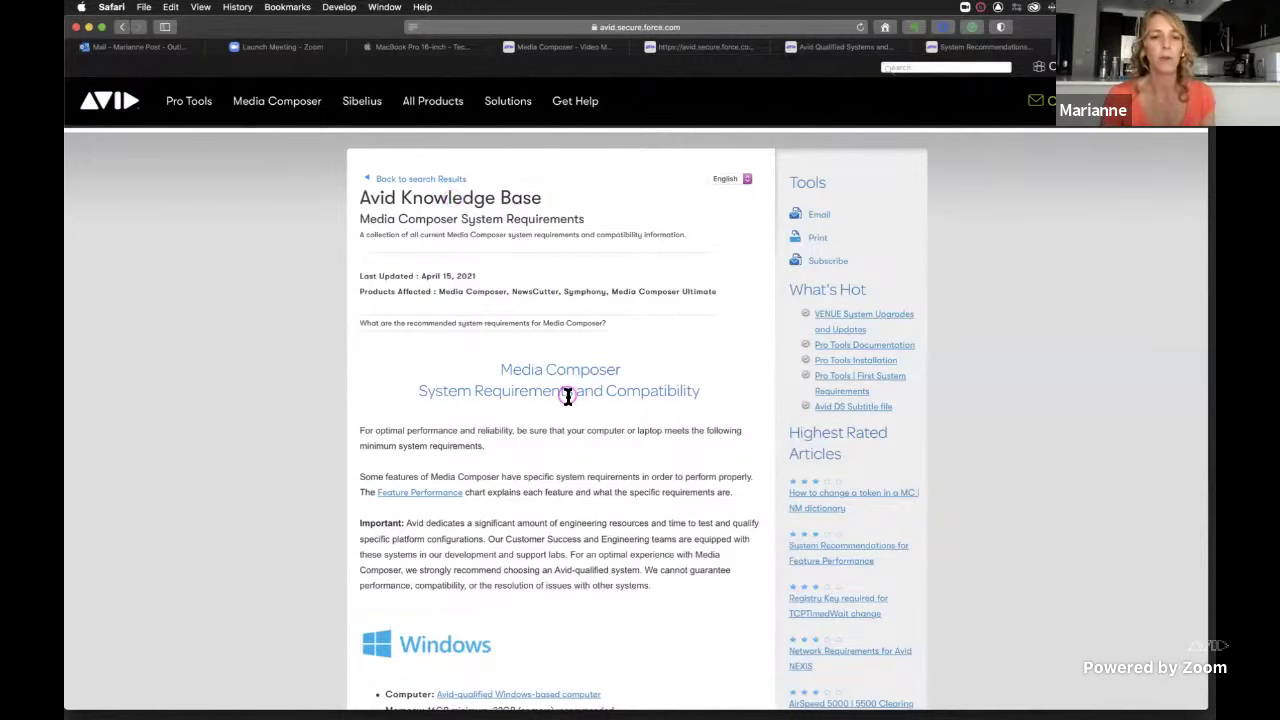
scroll(581, 463, down, 1)
scroll(580, 463, down, 5)
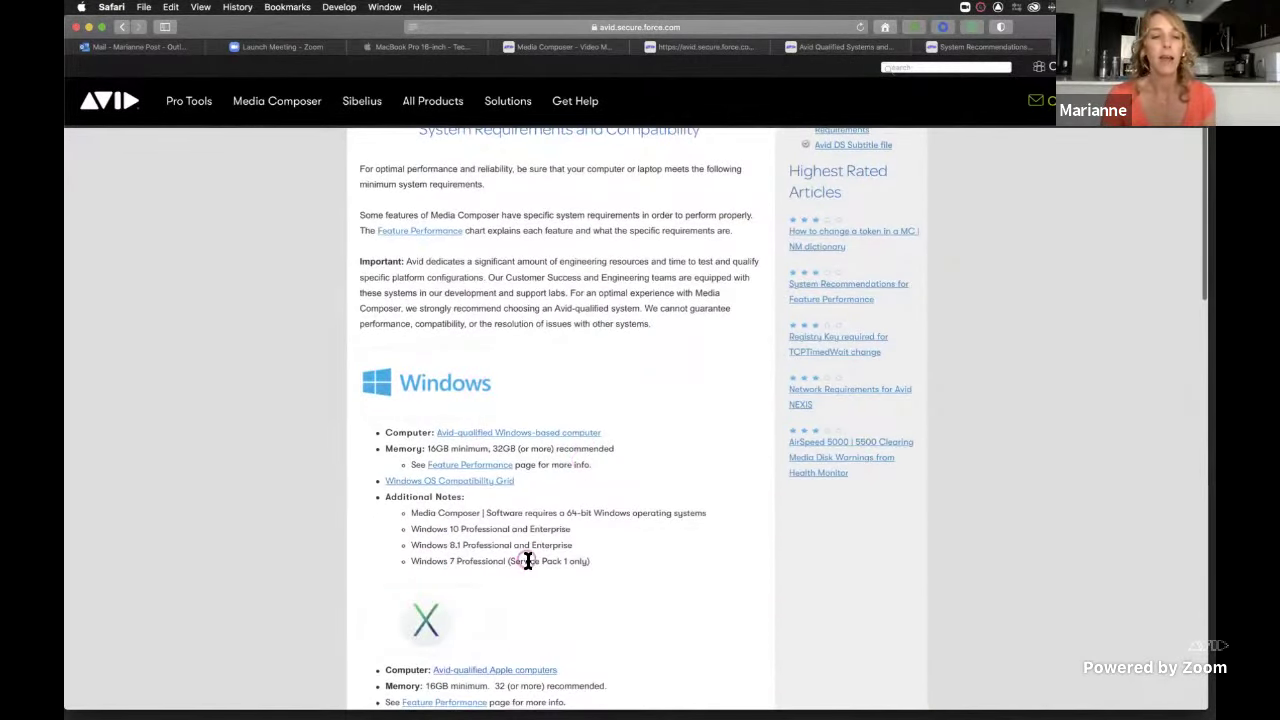
scroll(526, 562, down, 2)
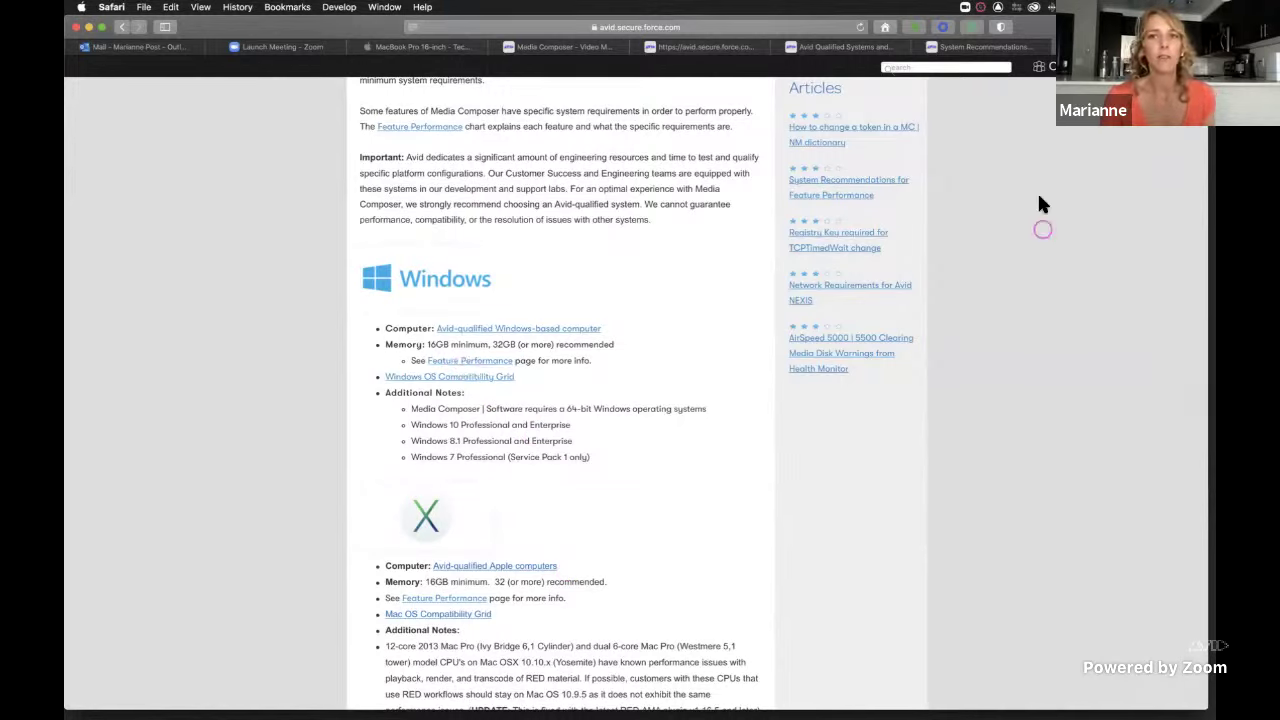
- Glance at the feature performance tab, then return and scroll further down the requirements article
click(970, 47)
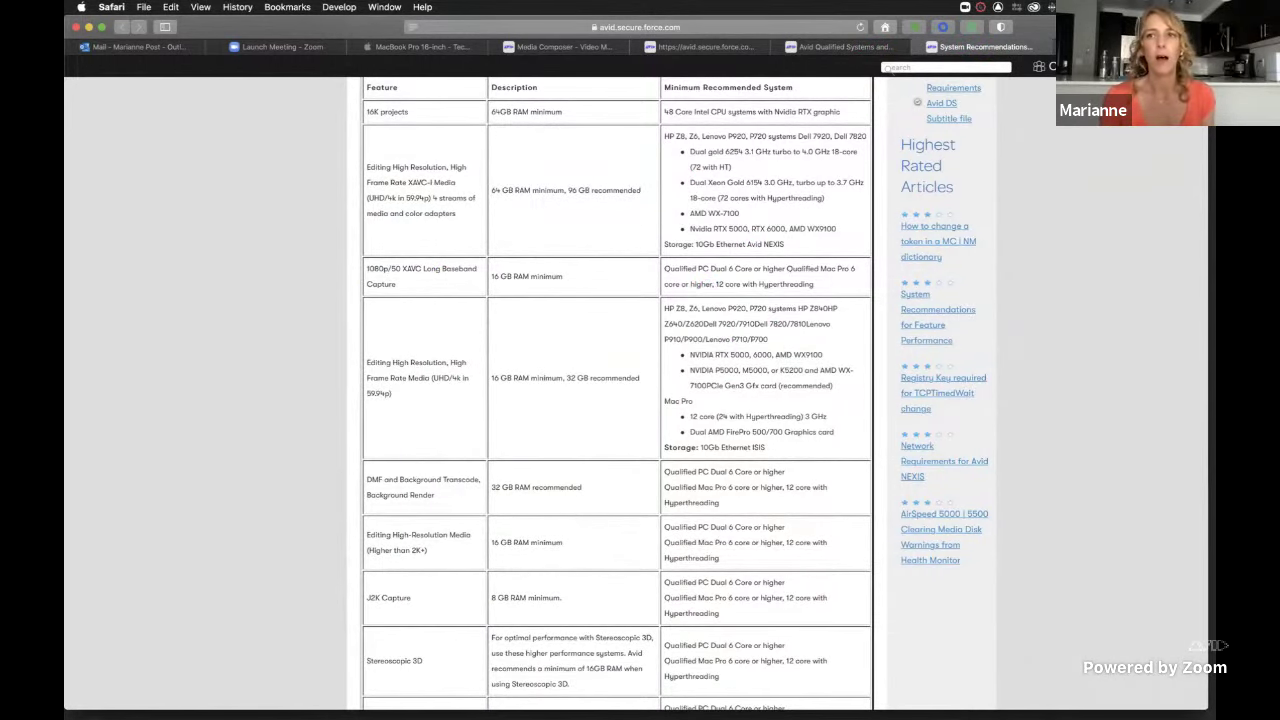
key(ctrl+shift+Tab)
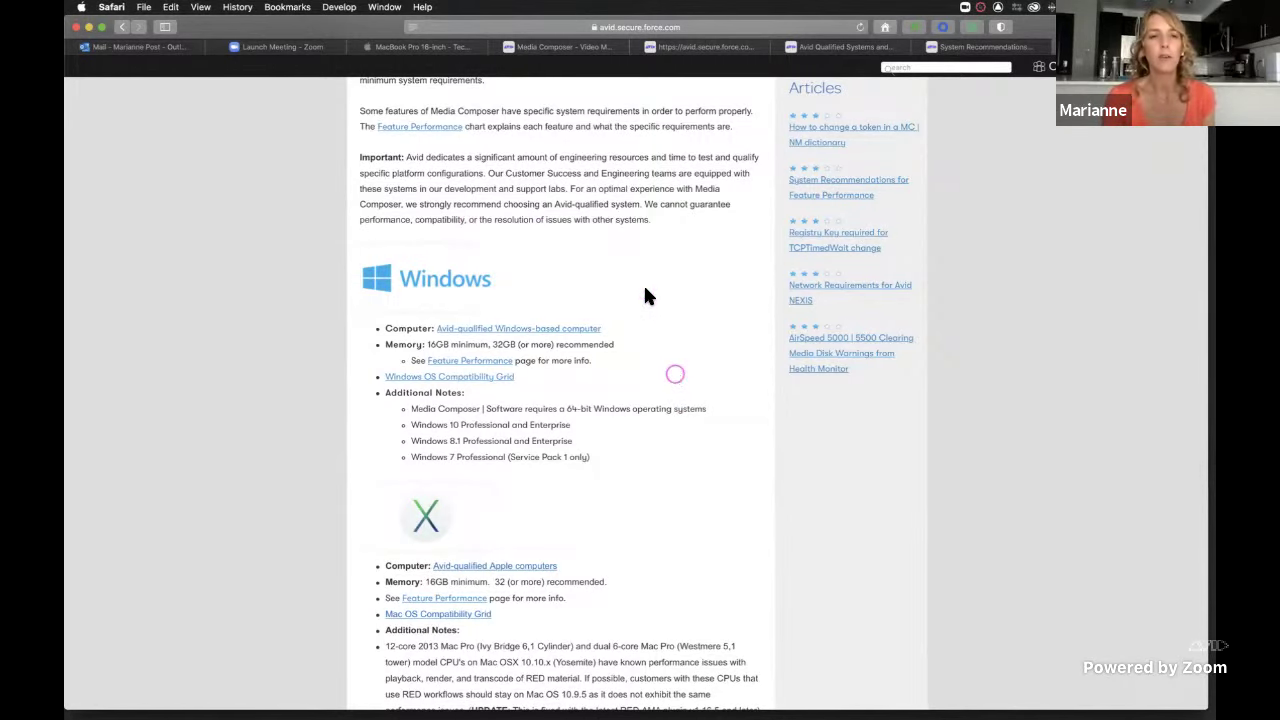
scroll(685, 469, down, 1)
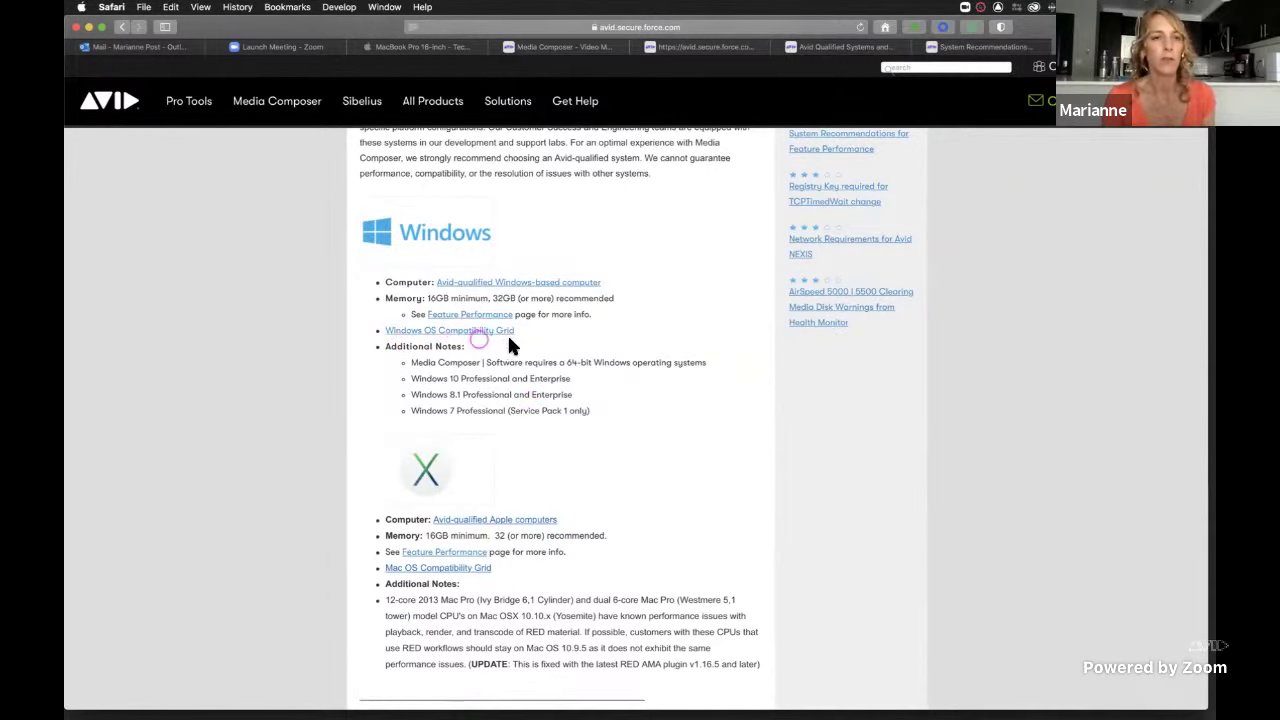
scroll(594, 460, down, 2)
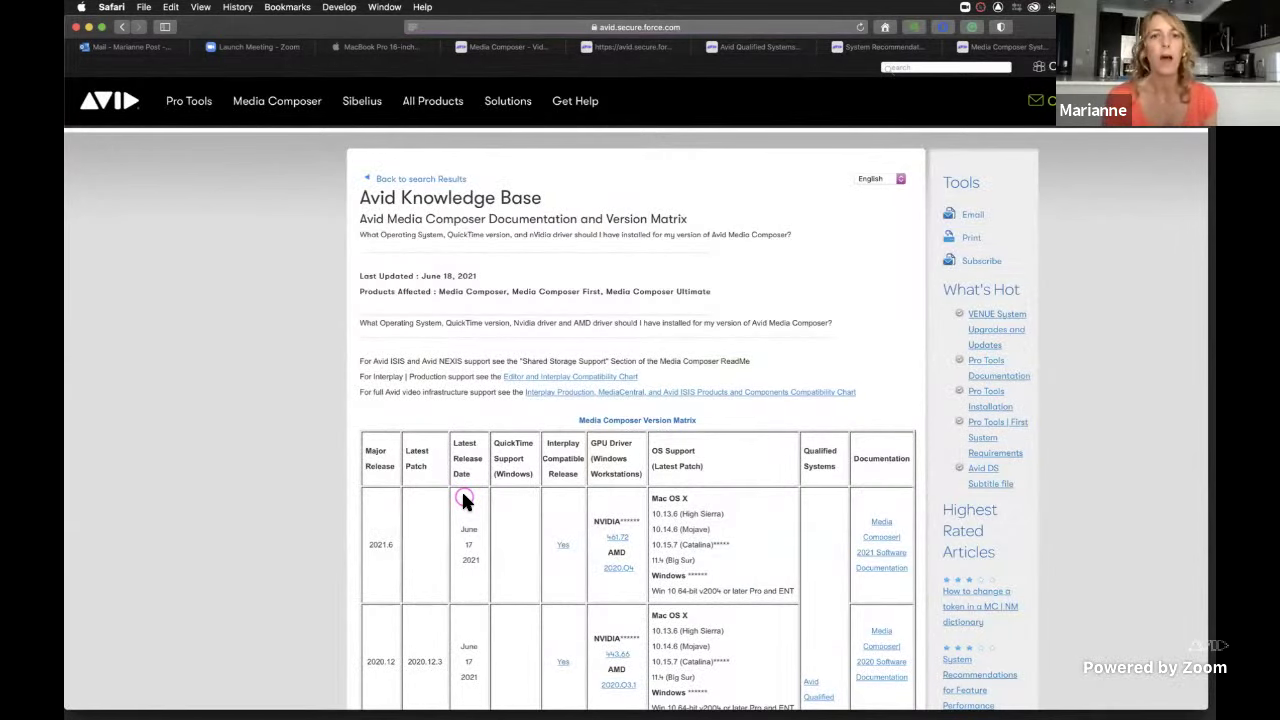
- Scroll through the Media Composer version matrix, then return to the System Requirements article
scroll(607, 508, down, 2)
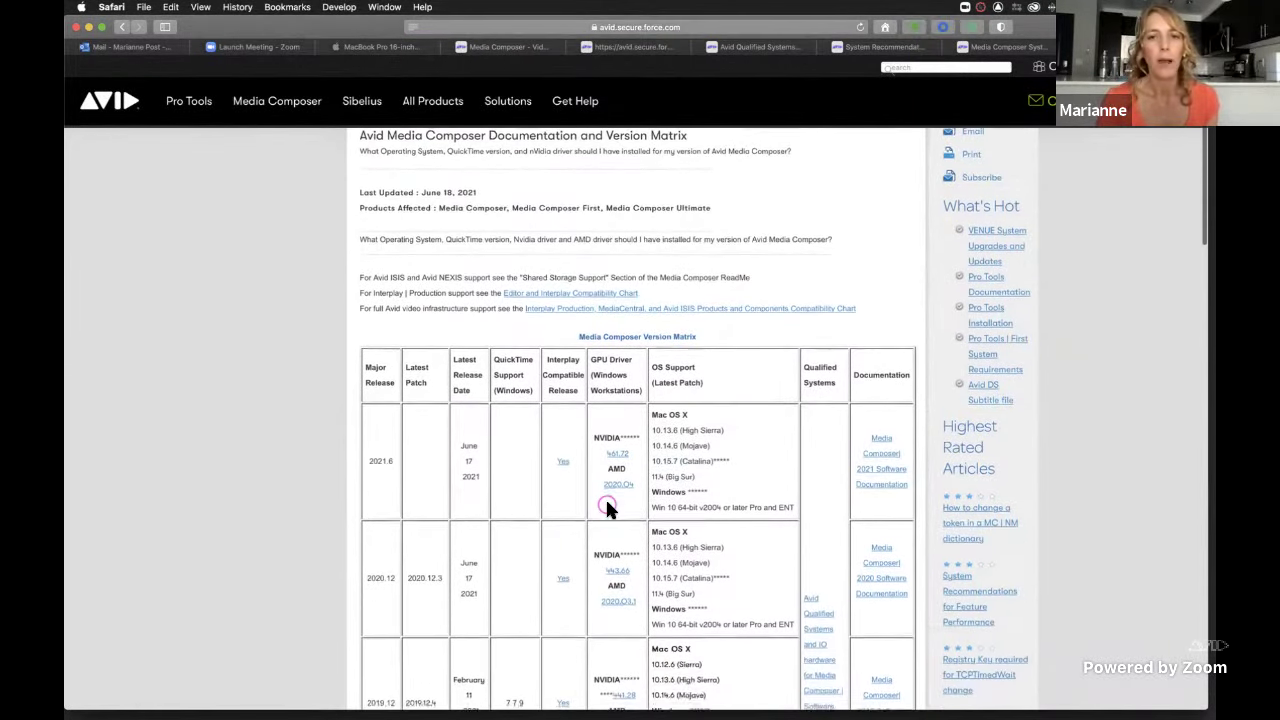
scroll(607, 506, down, 4)
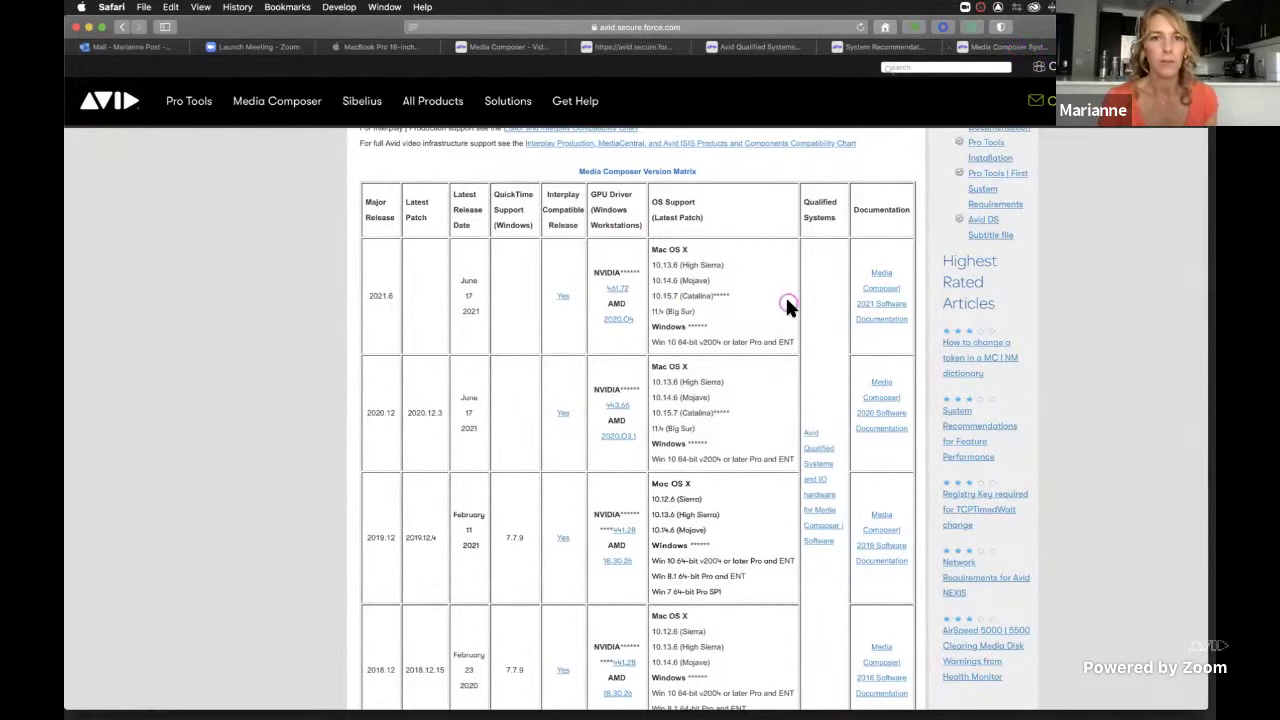
scroll(785, 295, up, 1)
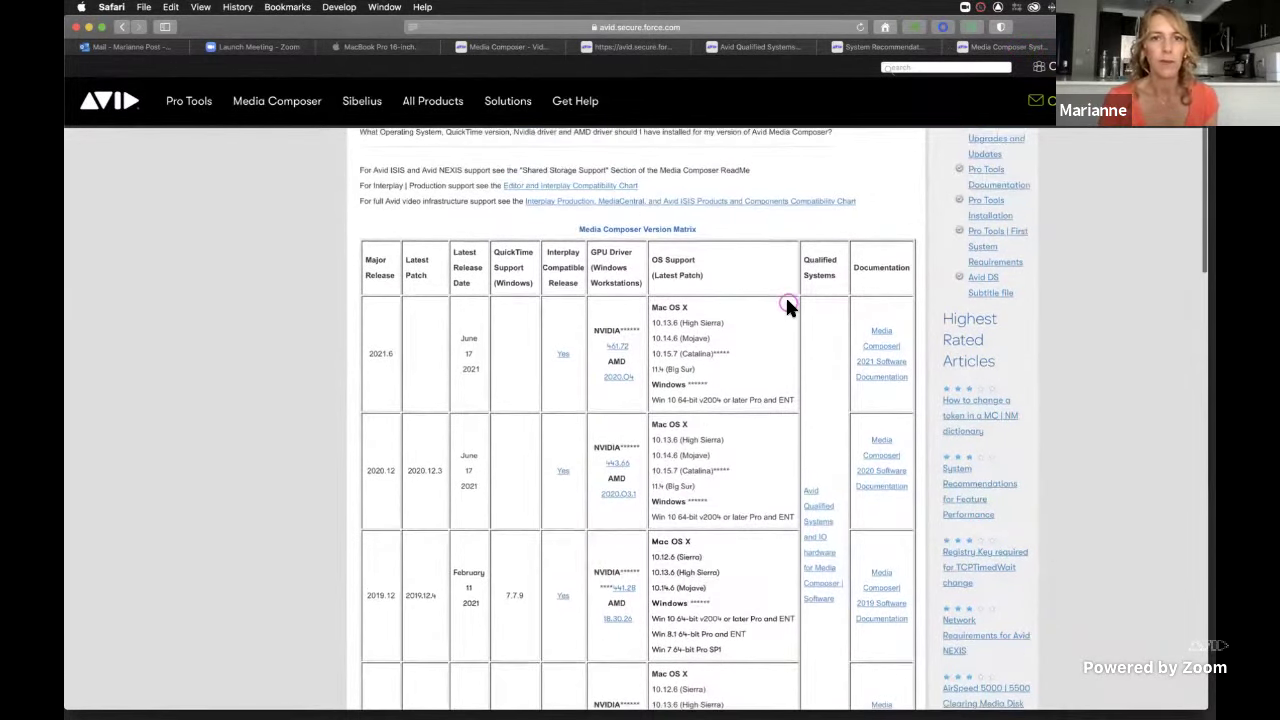
click(995, 50)
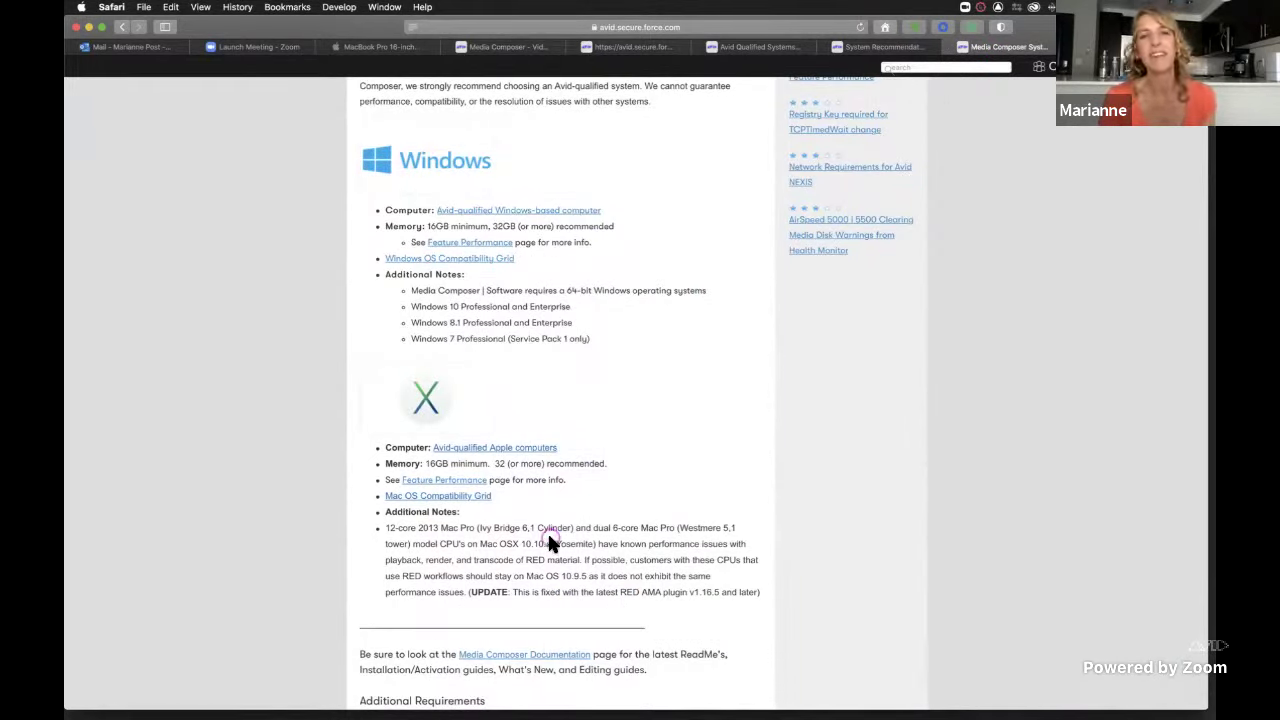
click(472, 452)
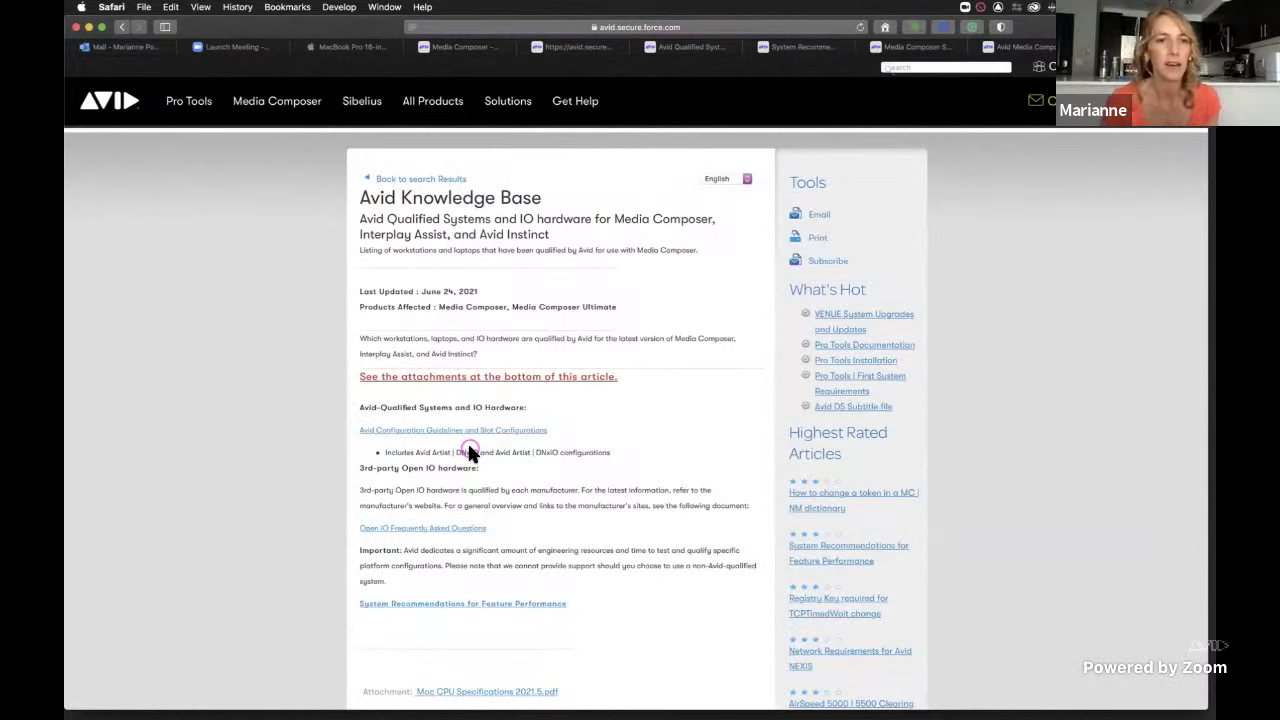
scroll(547, 456, down, 4)
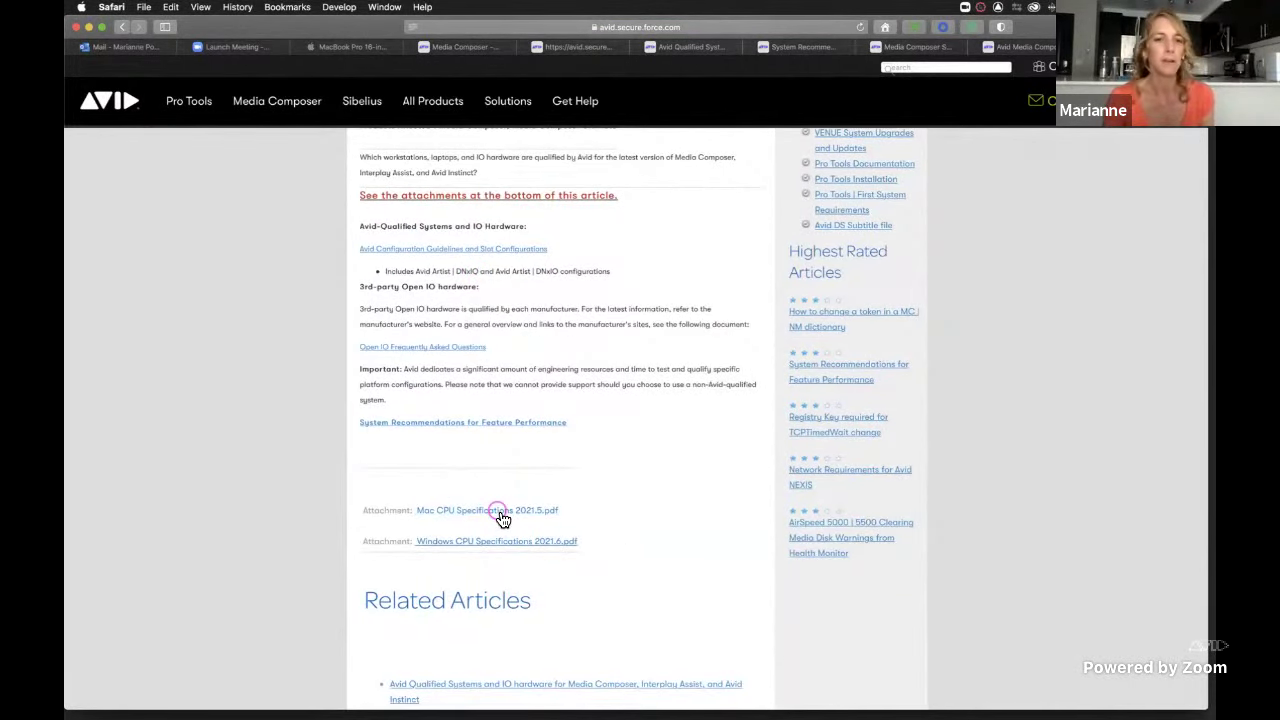
click(502, 516)
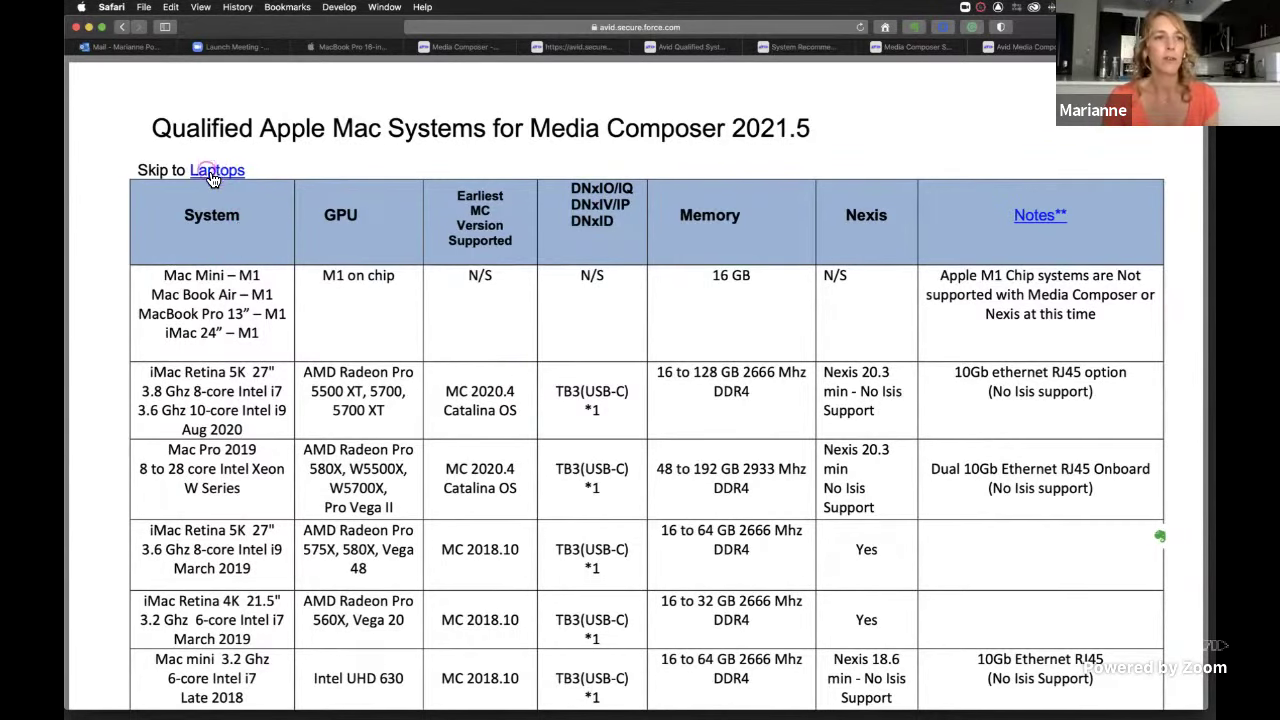
scroll(276, 408, down, 5)
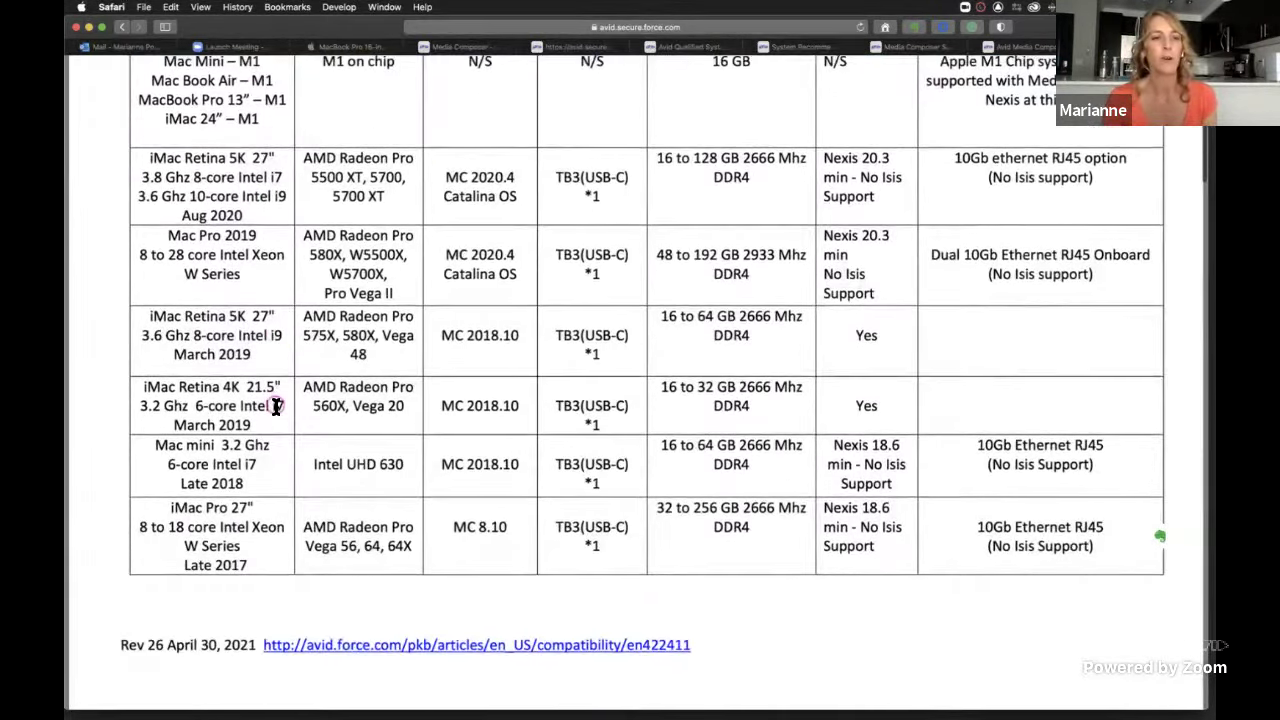
scroll(224, 412, up, 3)
scroll(222, 410, up, 1)
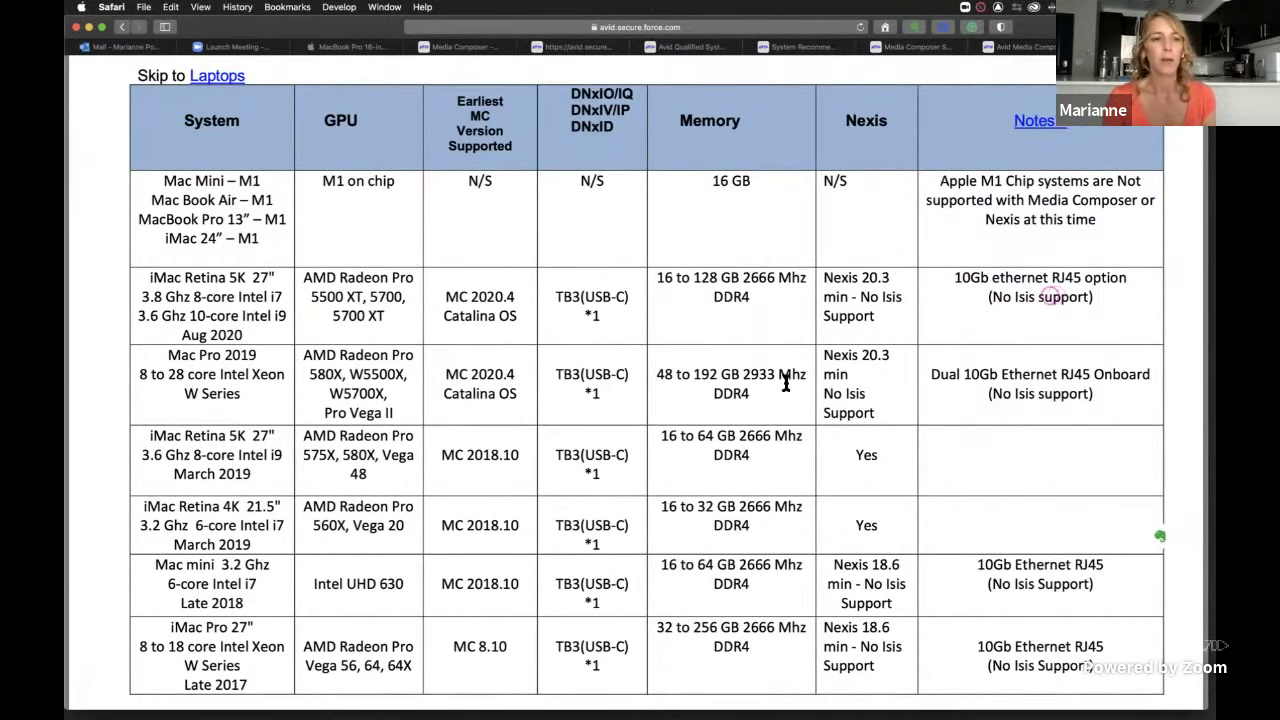
- Jump to the Mac laptops table in Avid's qualified systems PDF
click(217, 76)
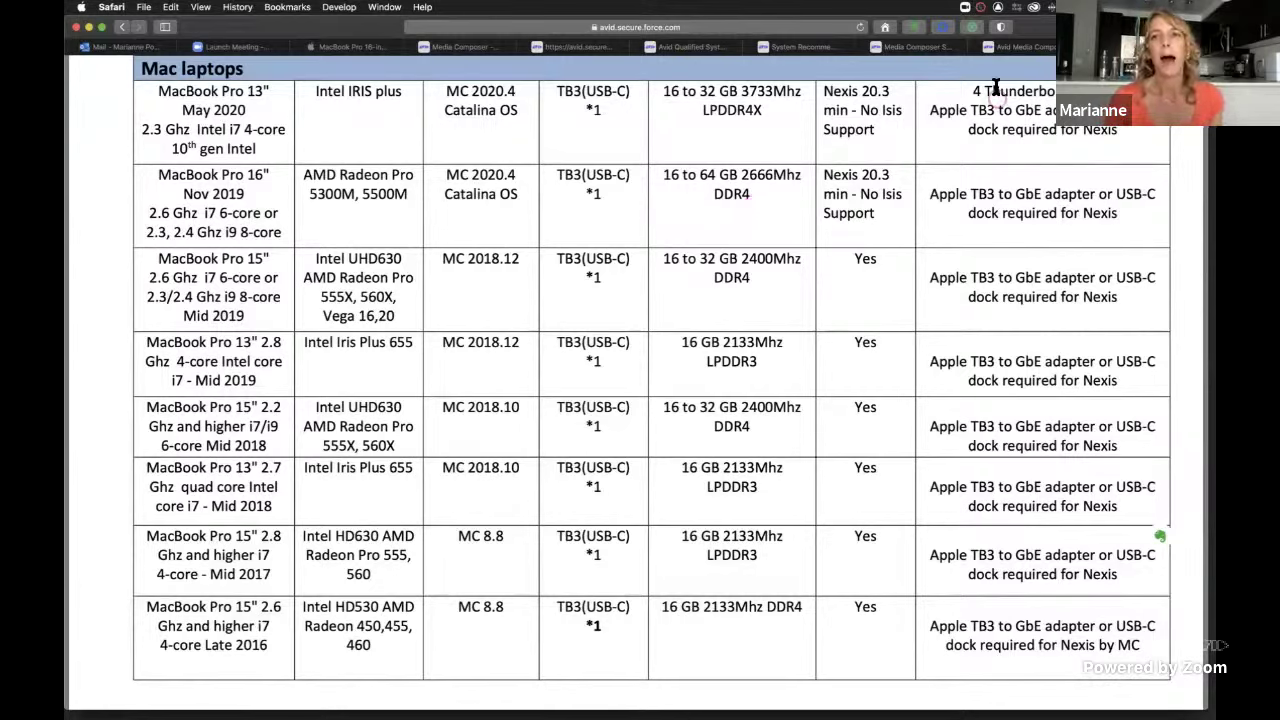
- Leave Safari for the Finder desktop, with the LOL_System_Assets window in front
click(1042, 30)
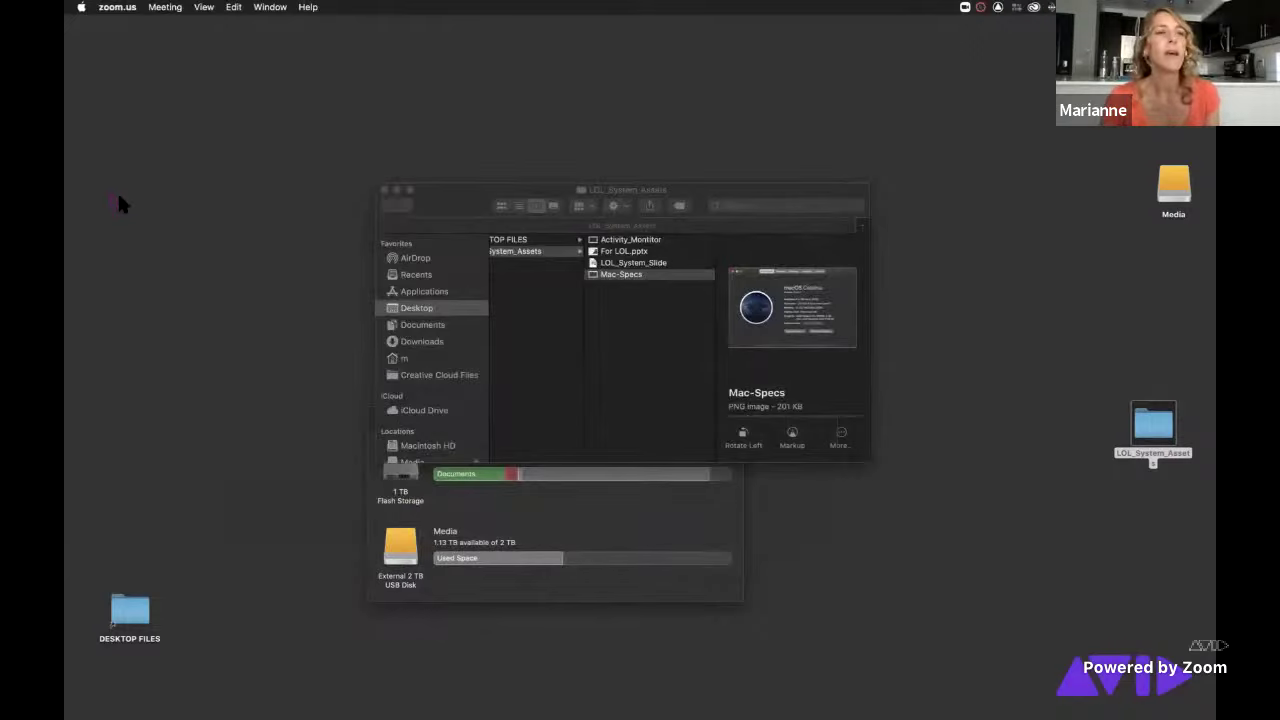
click(81, 8)
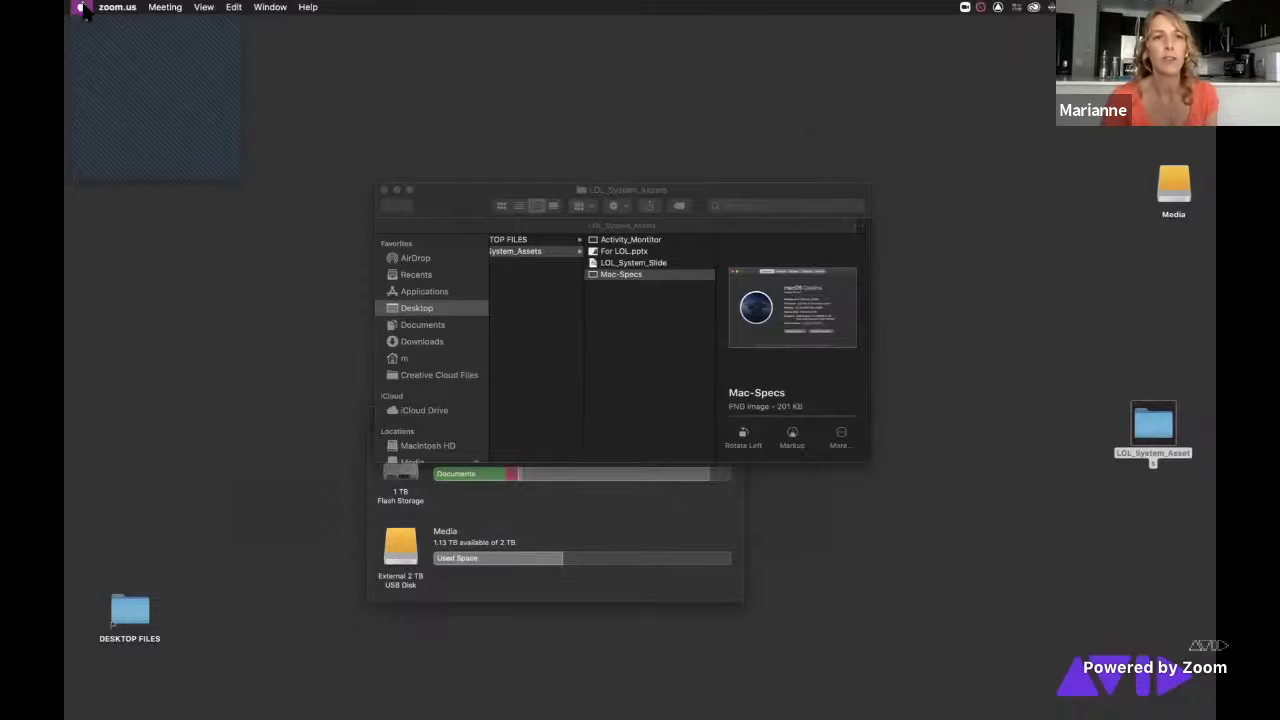
click(795, 148)
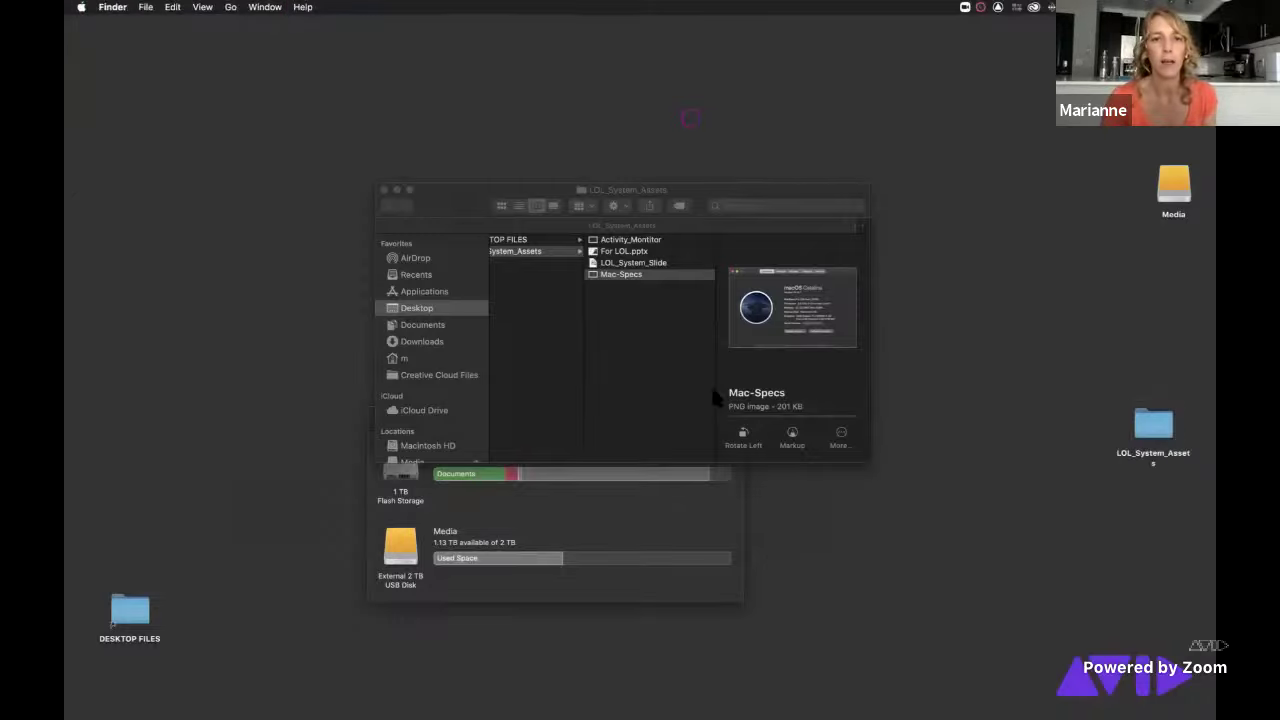
- Open the Mac-Specs image in Preview and enlarge it to read the MacBook Pro 16-inch 2019 specs
double_click(592, 274)
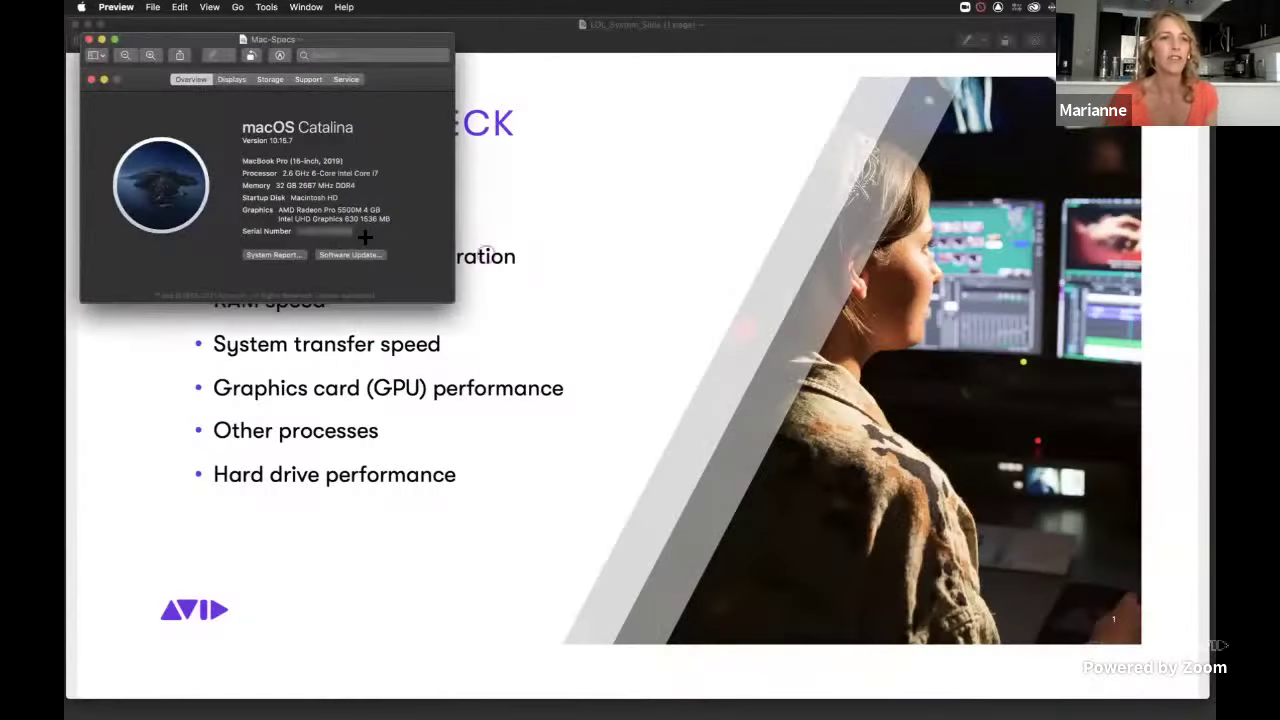
drag(454, 302, 1090, 630)
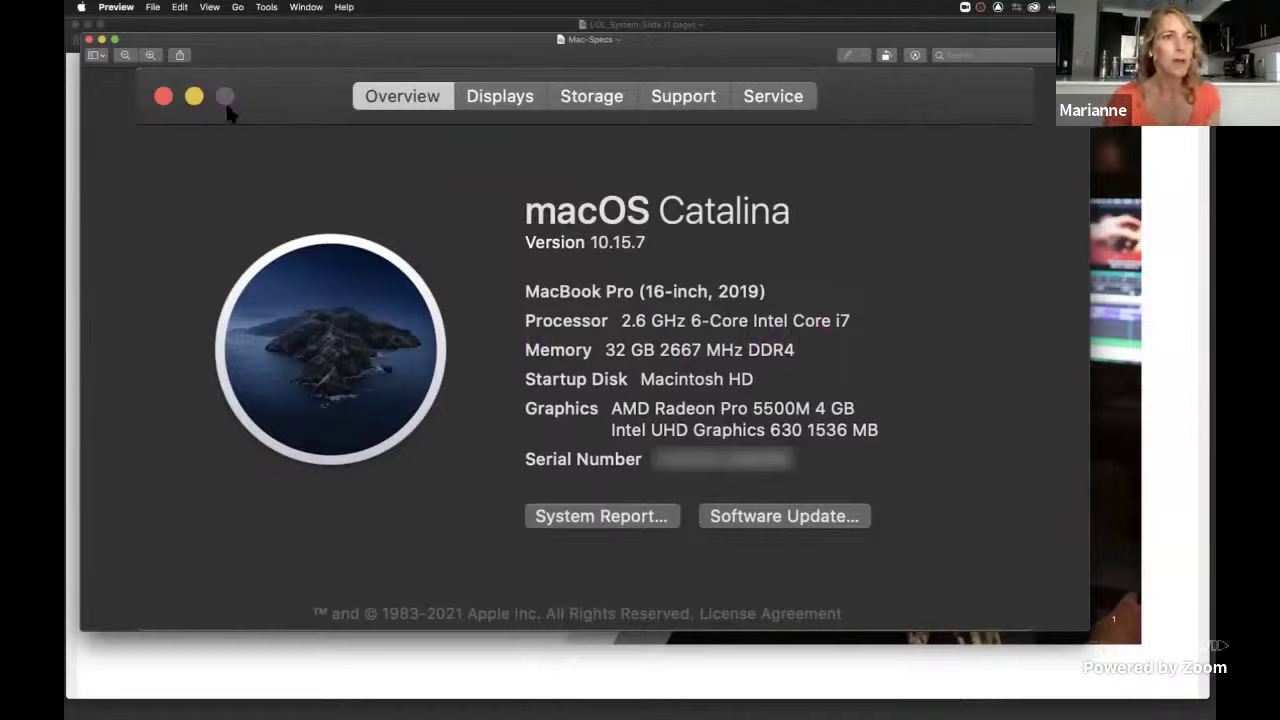
- Close the Mac-Specs screenshot, quit Preview, and switch back to Safari
click(90, 39)
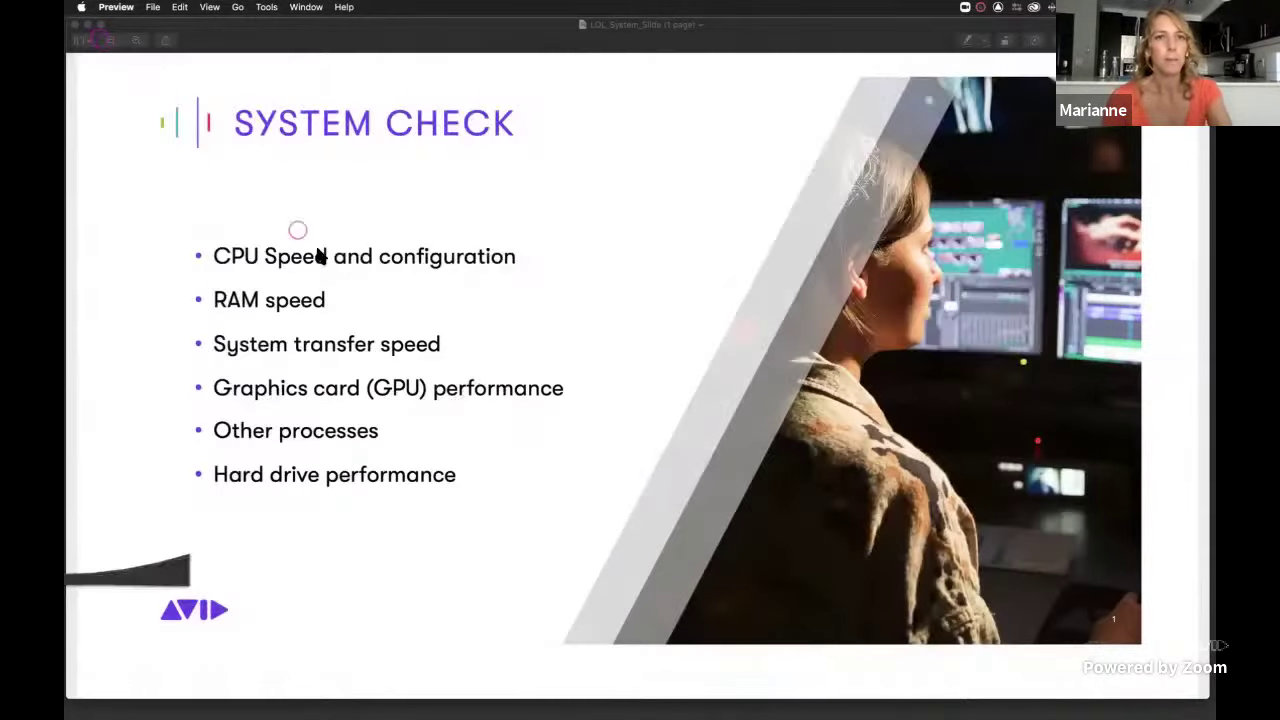
key(cmd+q)
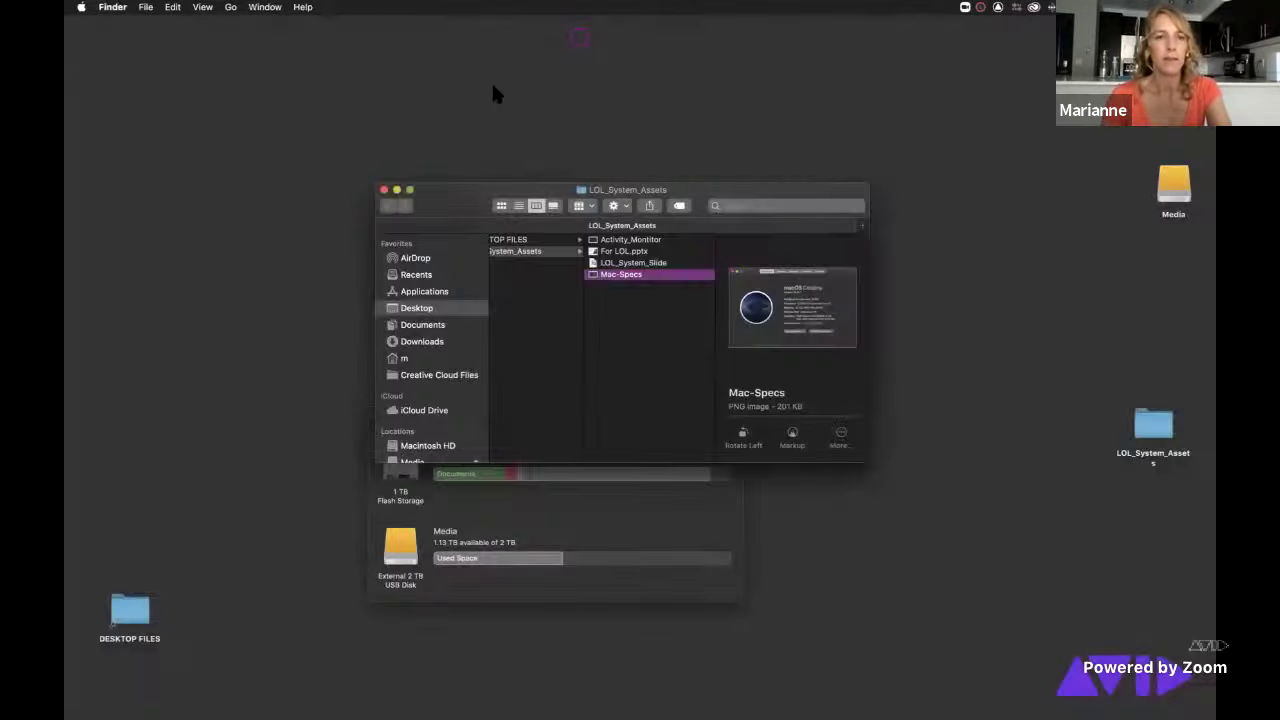
key(super+Tab)
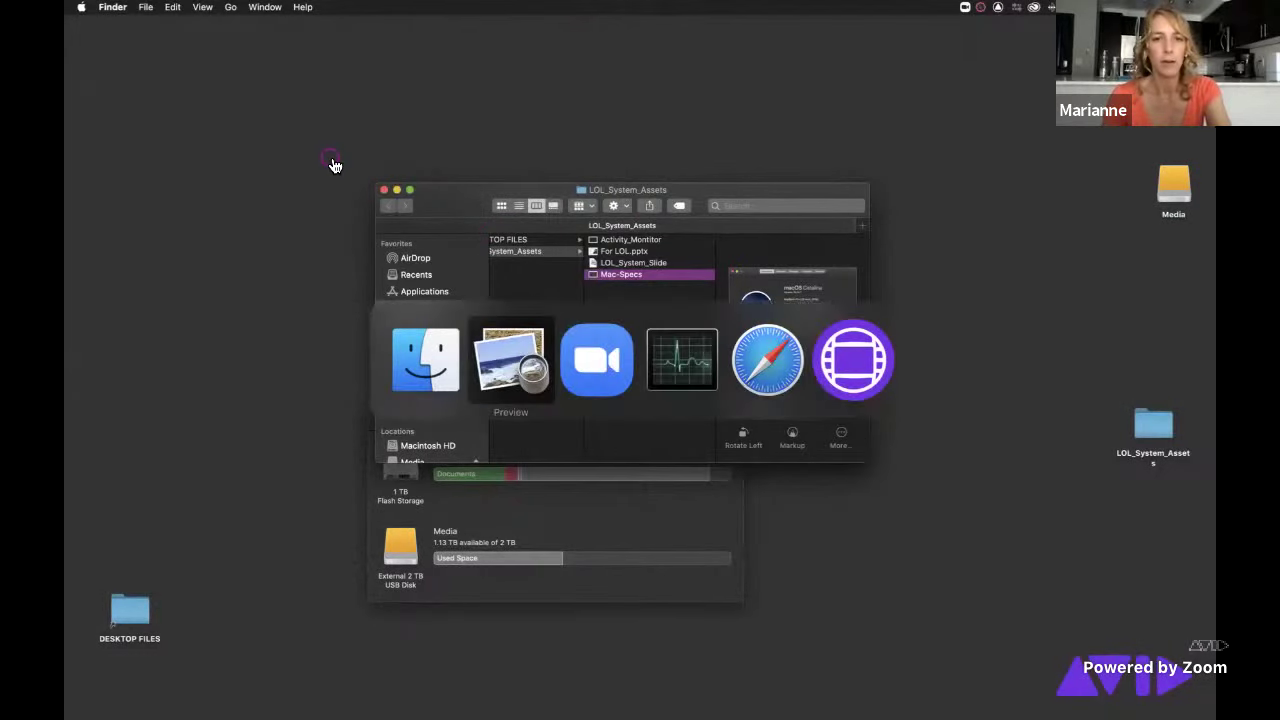
key(super+Tab)
key(super+Tab)
key(super+Tab)
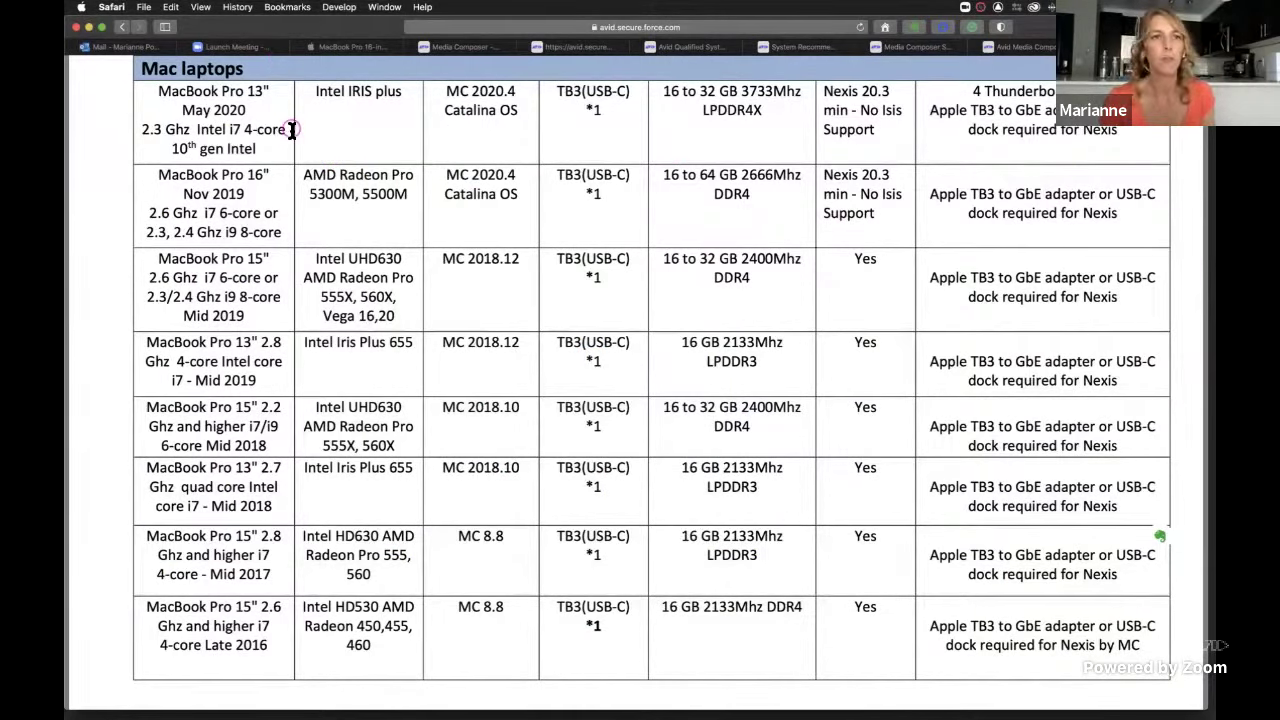
click(352, 47)
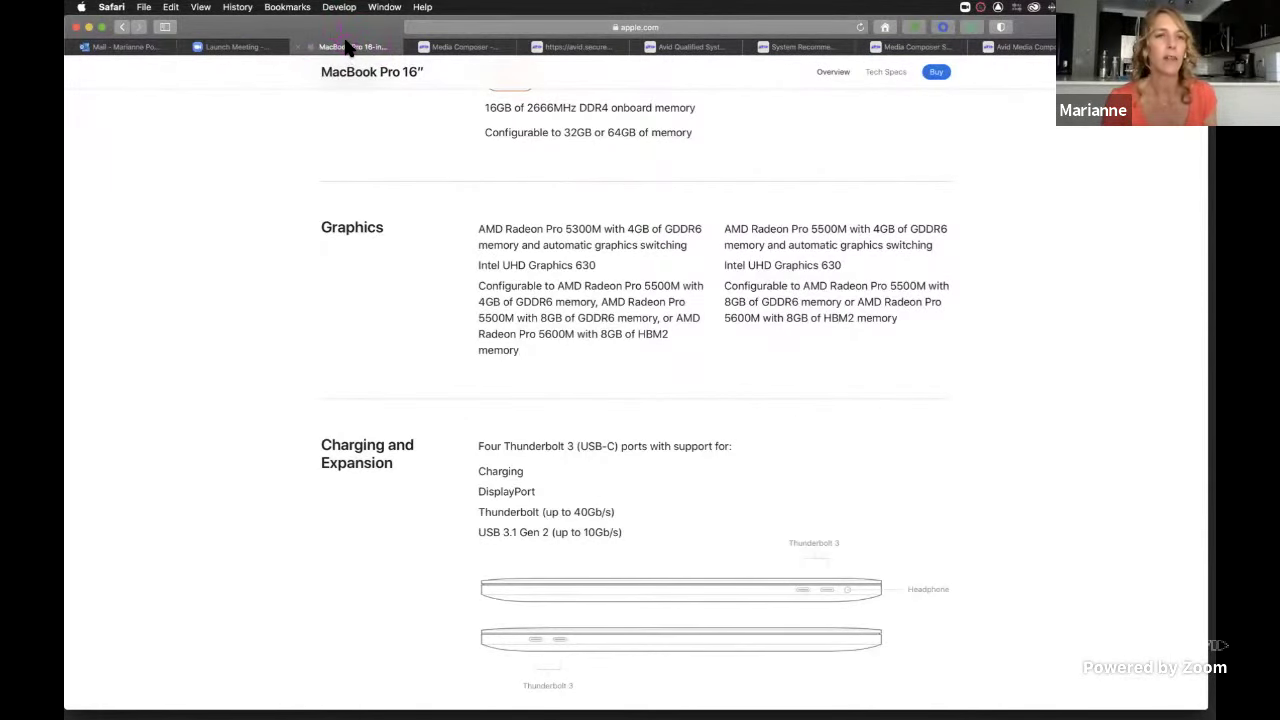
click(405, 193)
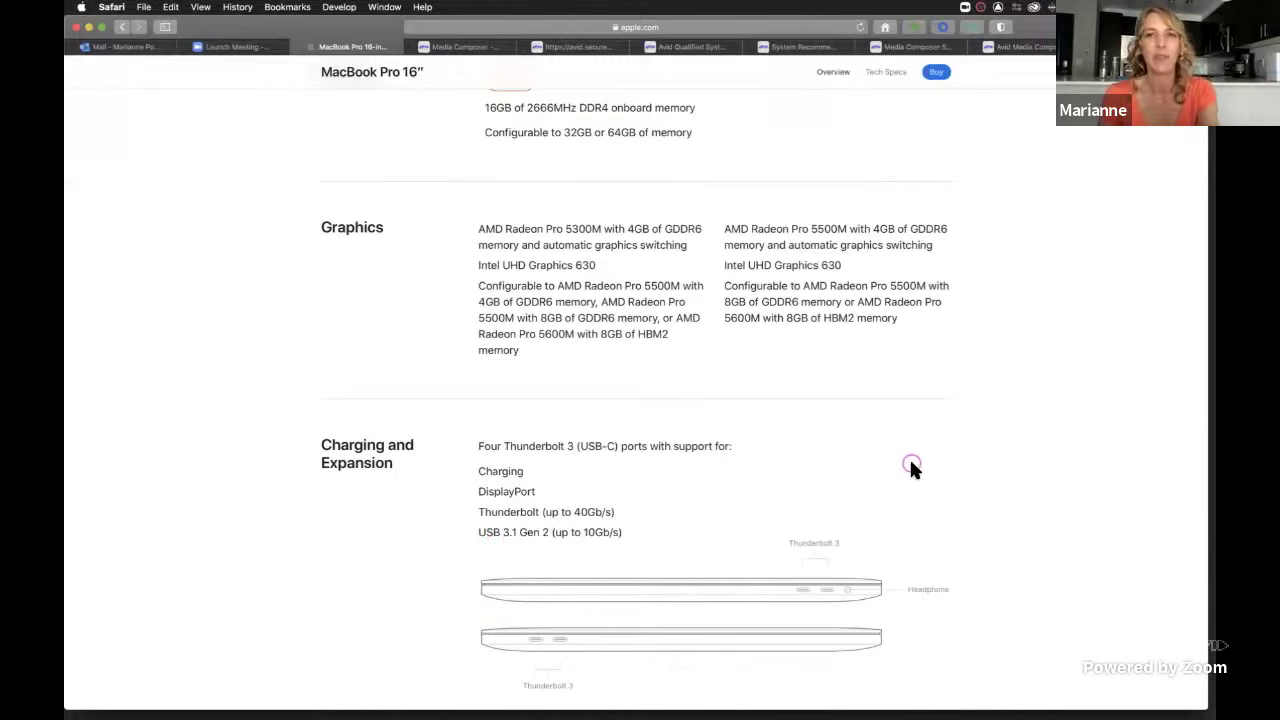
- Open Avid's system recommendations page and scroll to the Media Composer | Cloud 16 GB RAM row
click(800, 47)
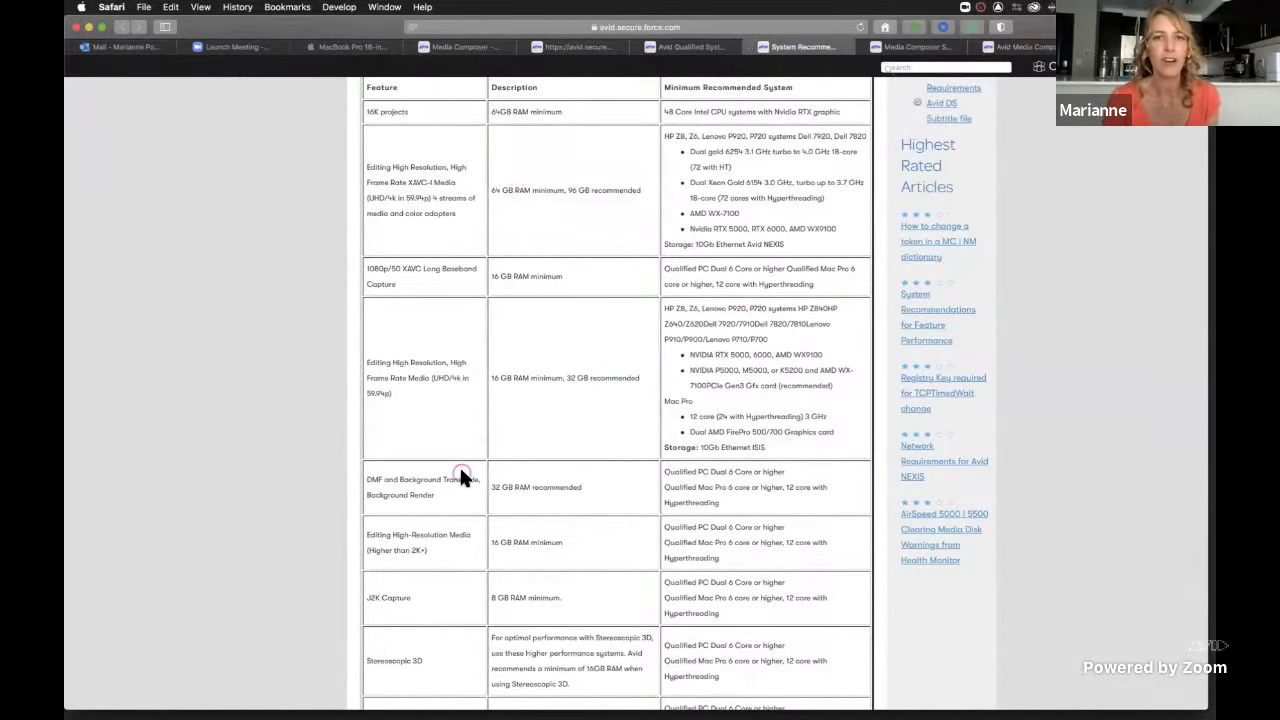
scroll(521, 540, down, 5)
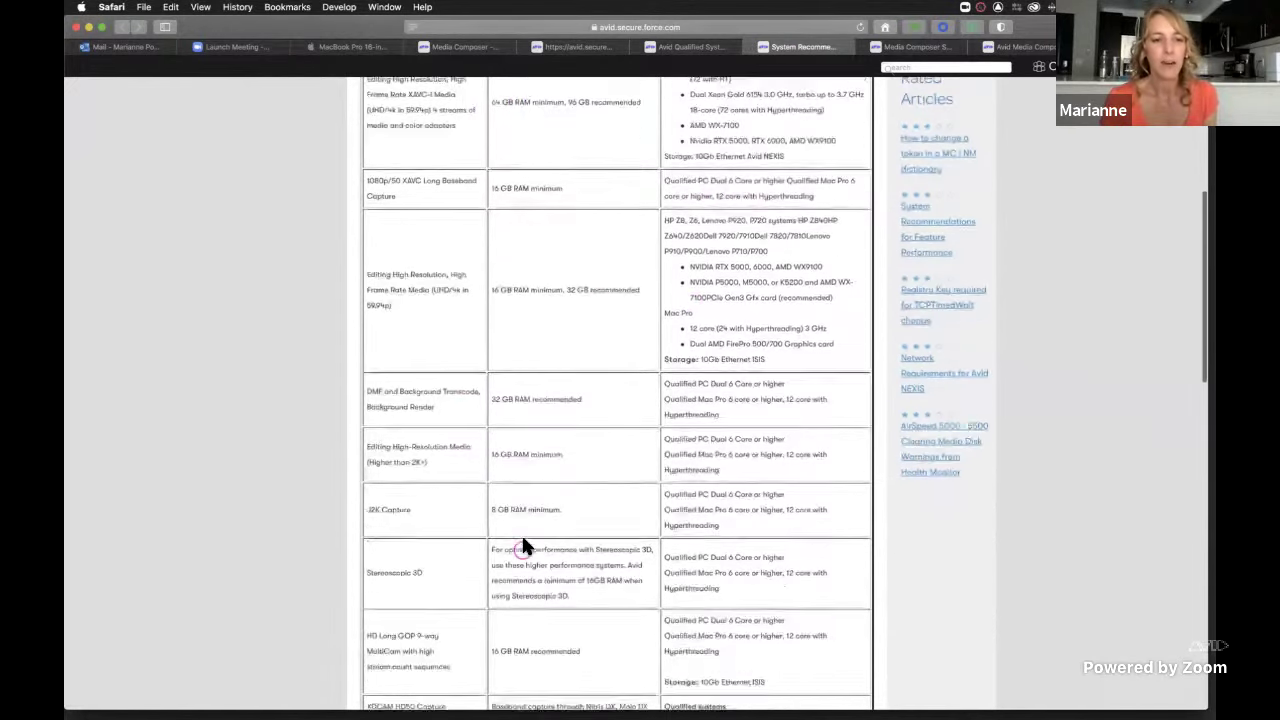
scroll(521, 555, down, 5)
scroll(494, 260, up, 1)
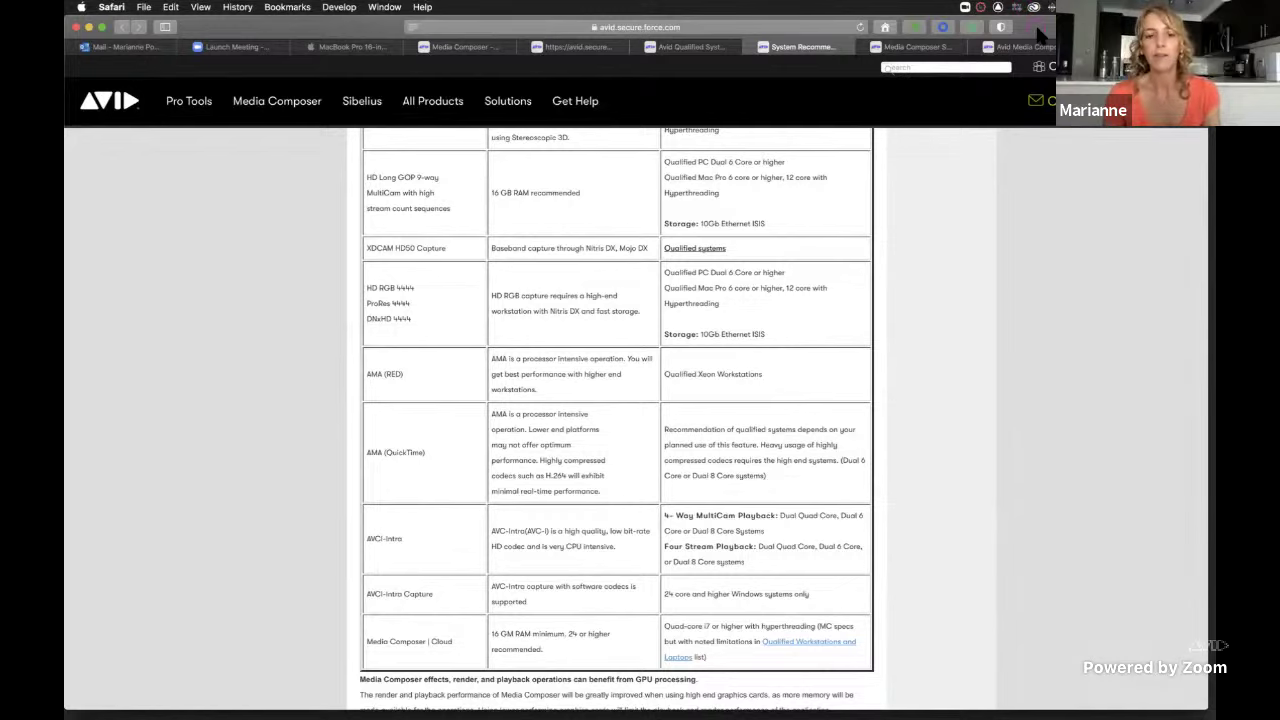
- Hide Safari and open About This Mac storage: 69.22 GB free on Macintosh HD, 1.13 TB on Media
key(super+h)
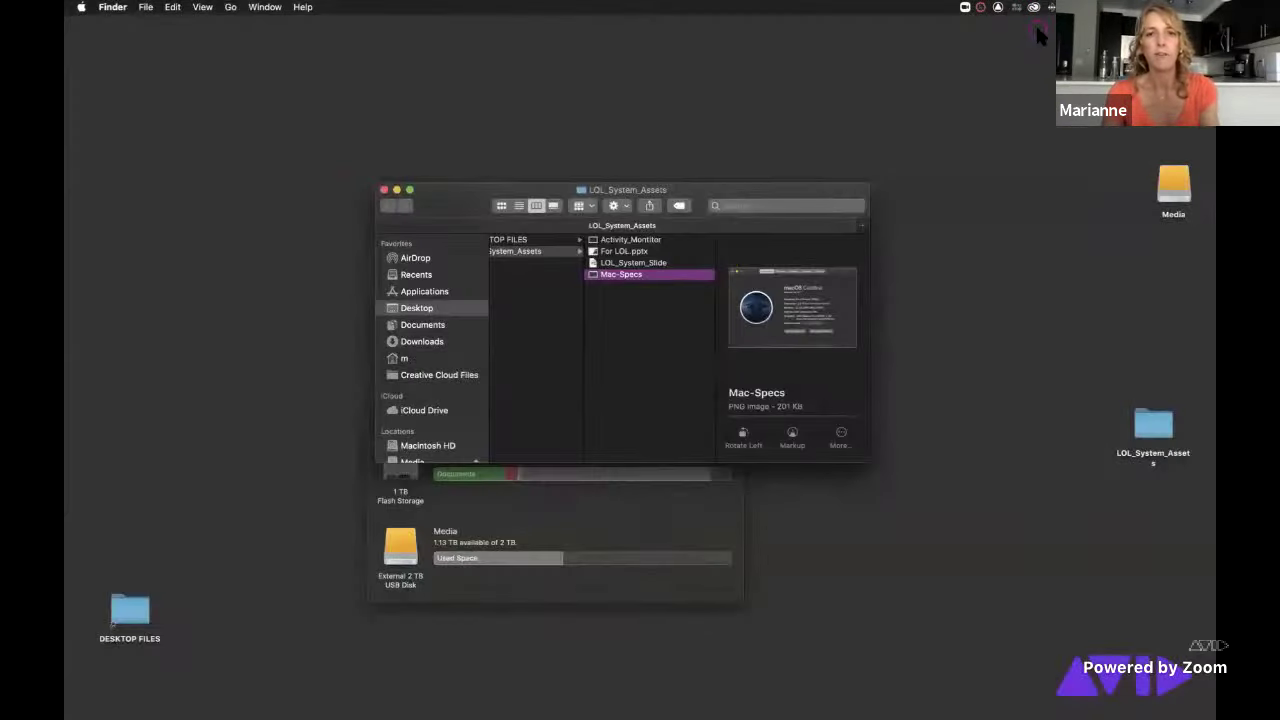
drag(449, 203, 736, 94)
click(80, 7)
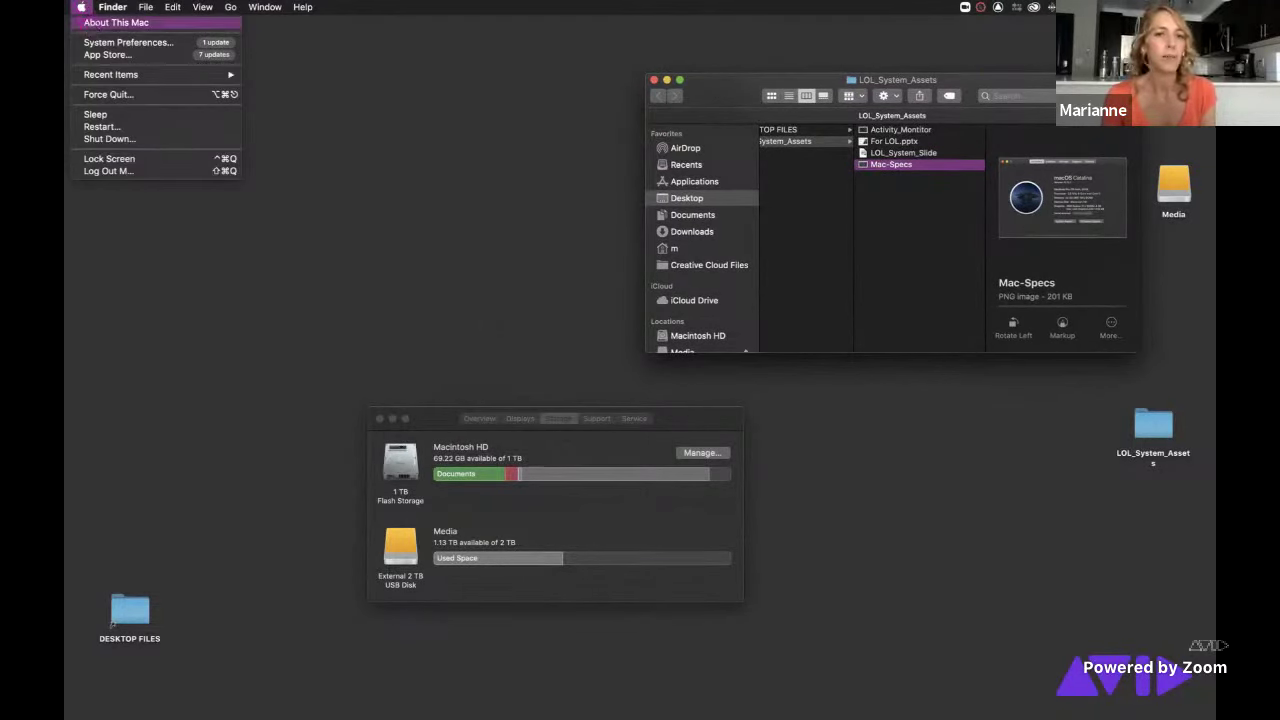
click(691, 427)
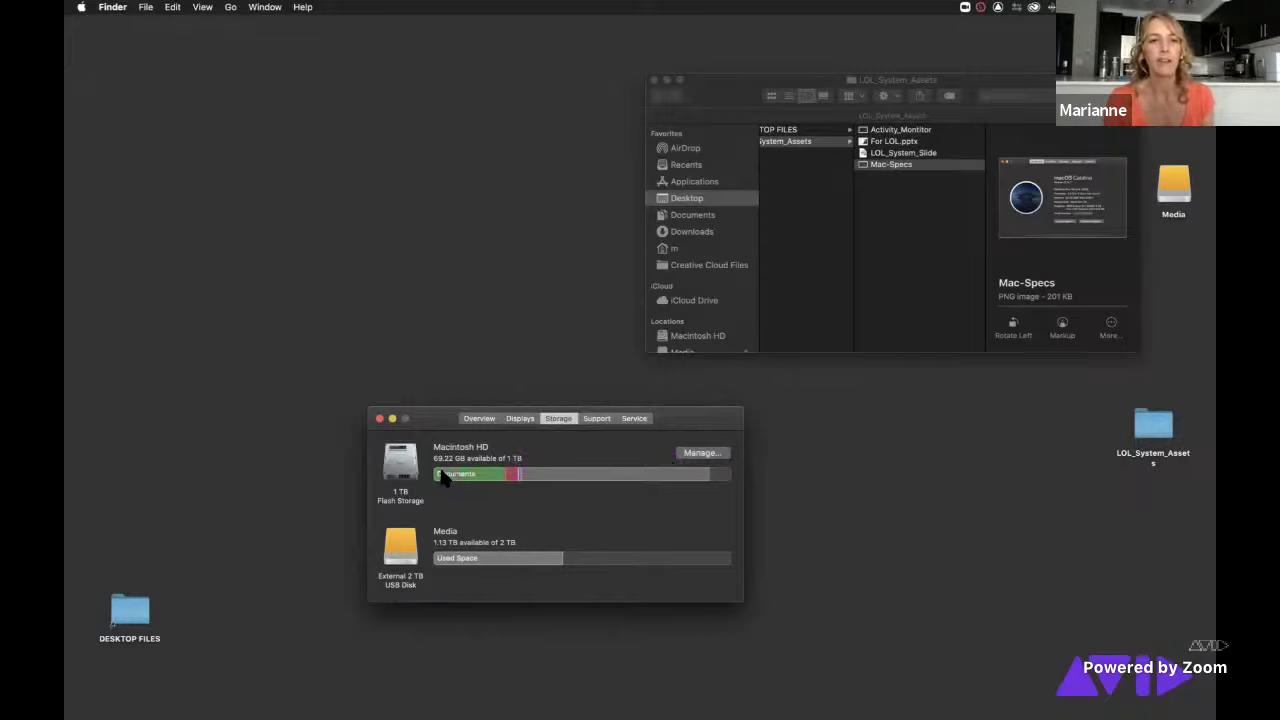
mouse_move(456, 472)
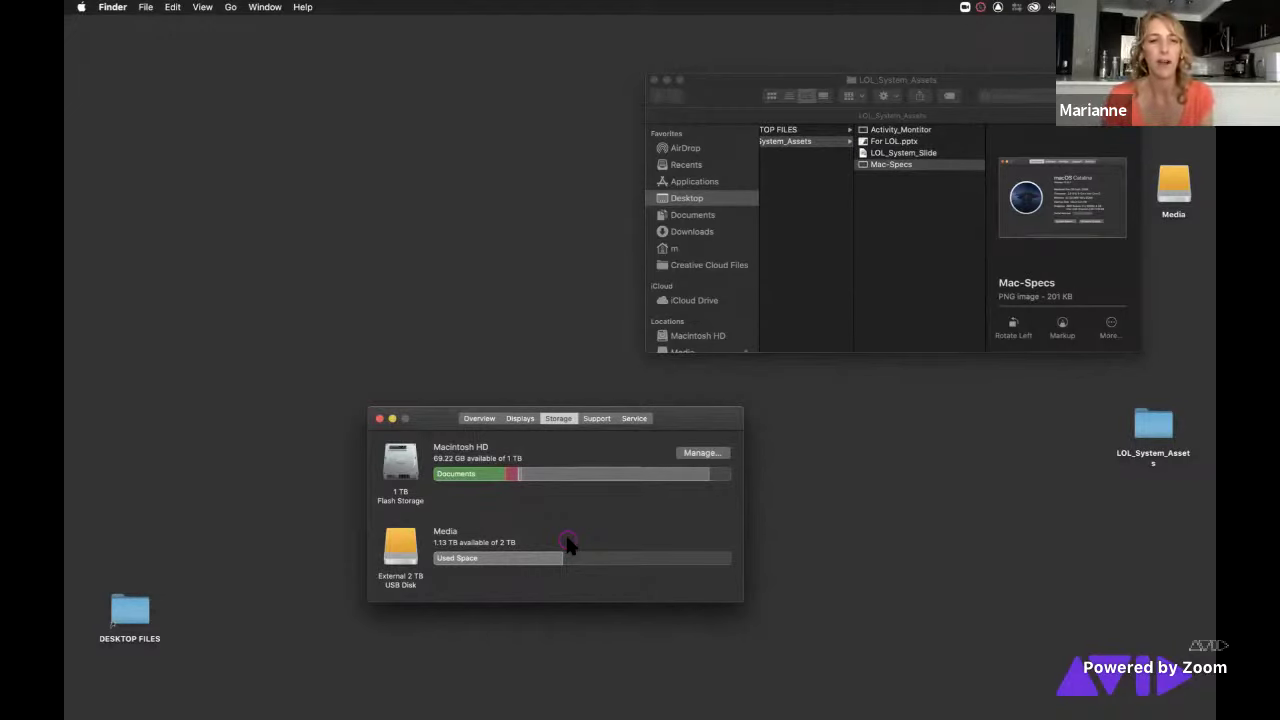
mouse_move(640, 538)
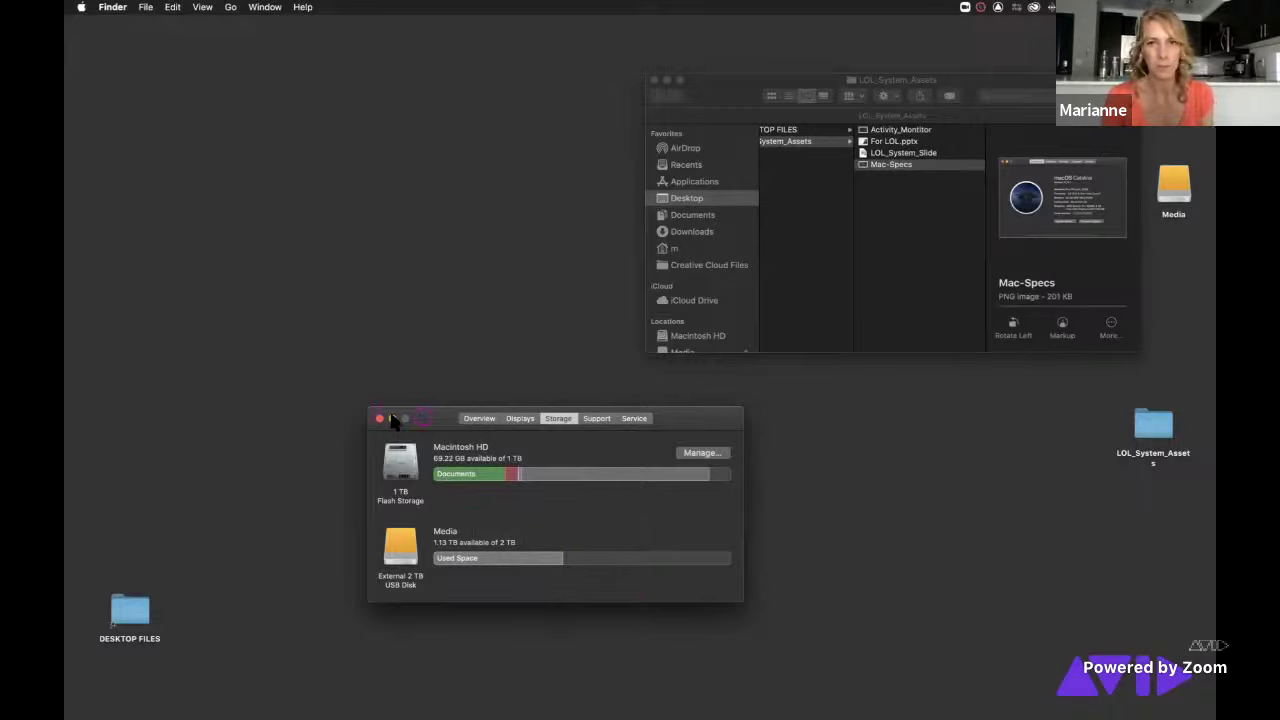
- Shift the storage overview and the LOL_System_Assets window further left on the desktop
drag(413, 415, 298, 408)
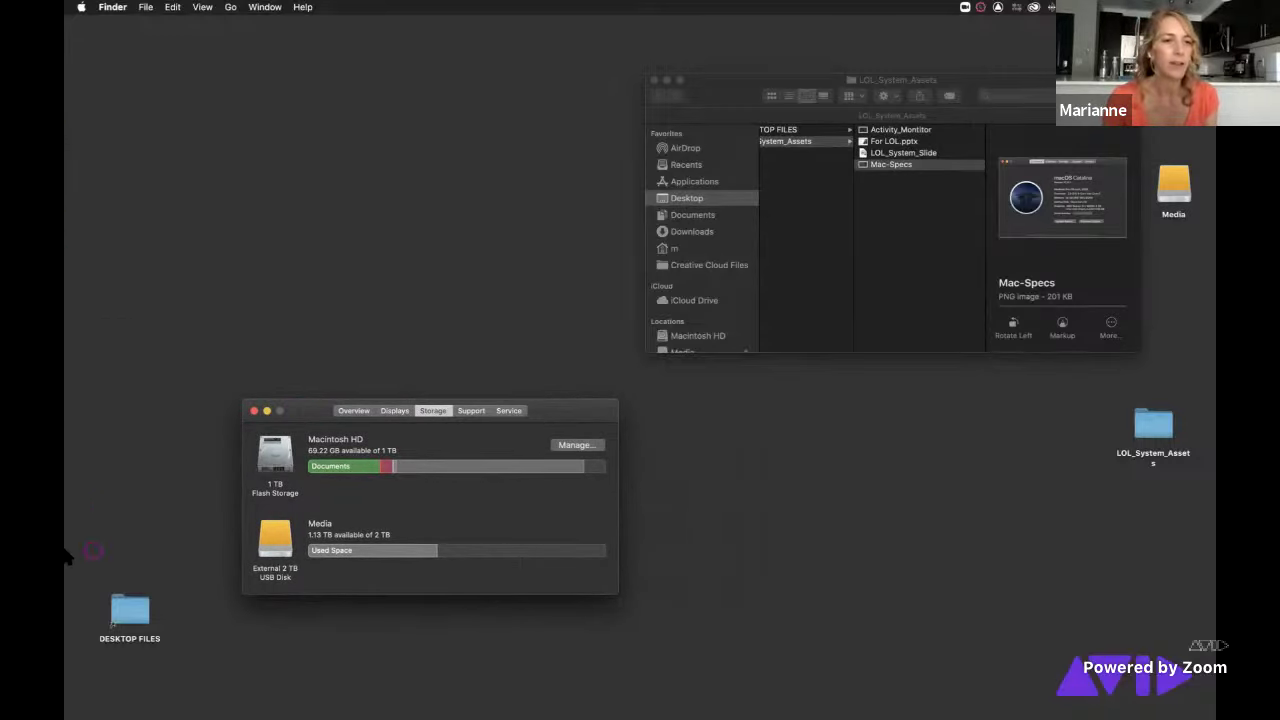
mouse_move(70, 558)
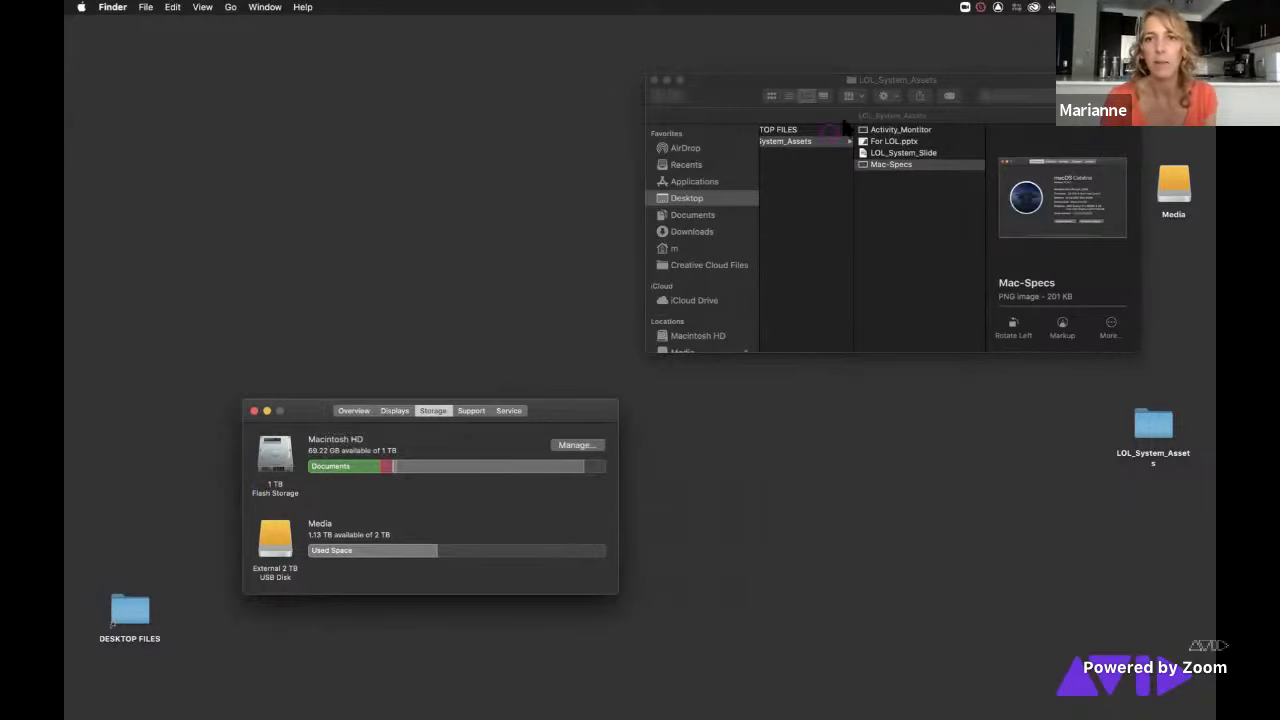
drag(739, 76, 659, 83)
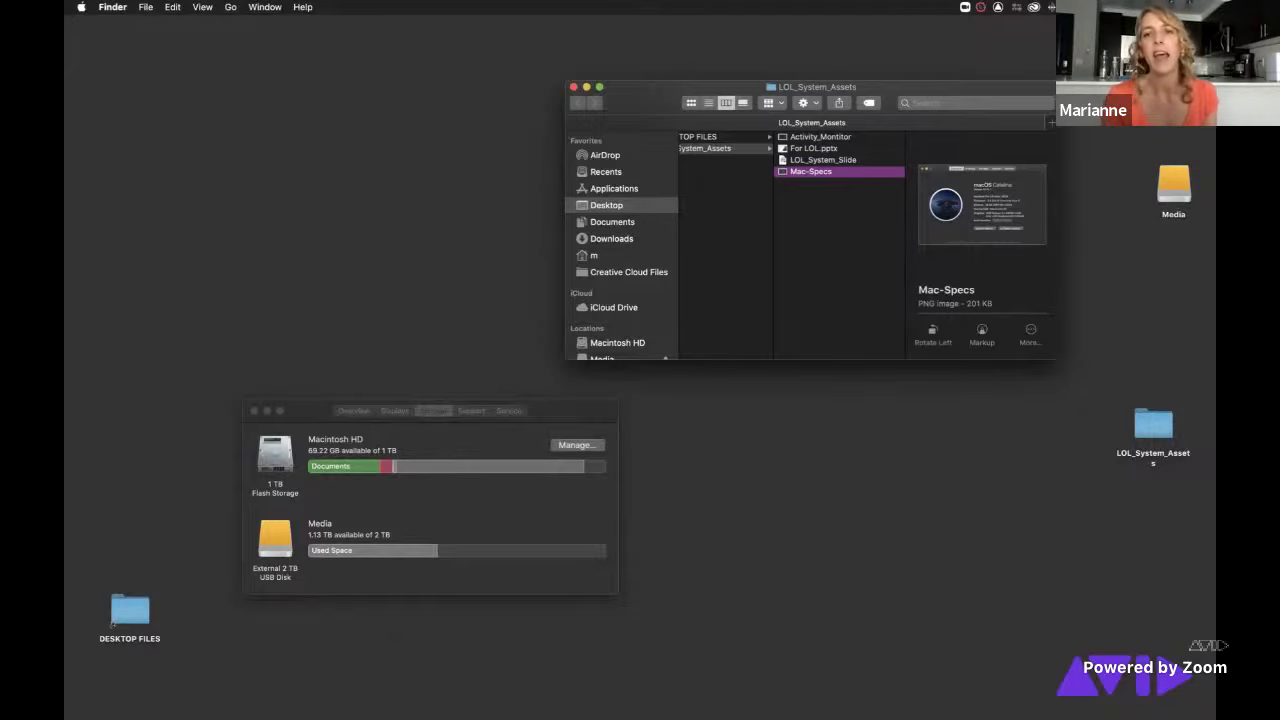
- Open a new Finder window and launch Activity Monitor from Applications > Utilities
key(super+n)
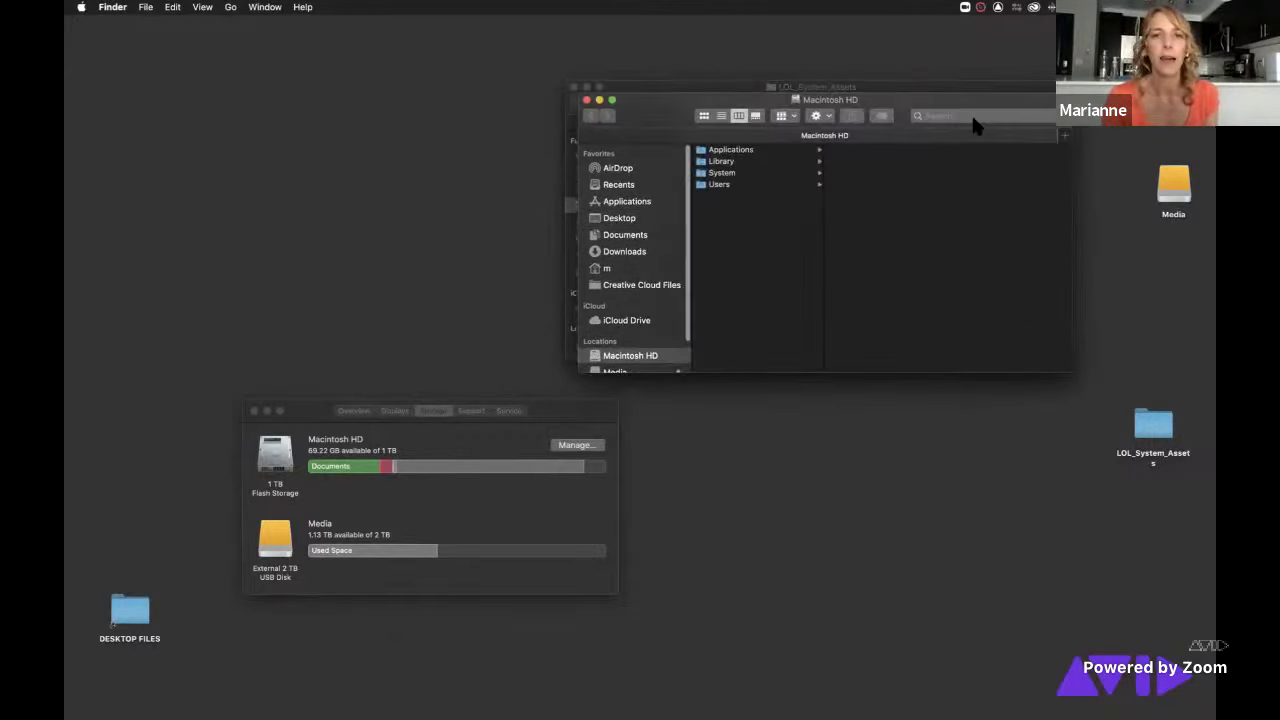
drag(627, 113, 549, 296)
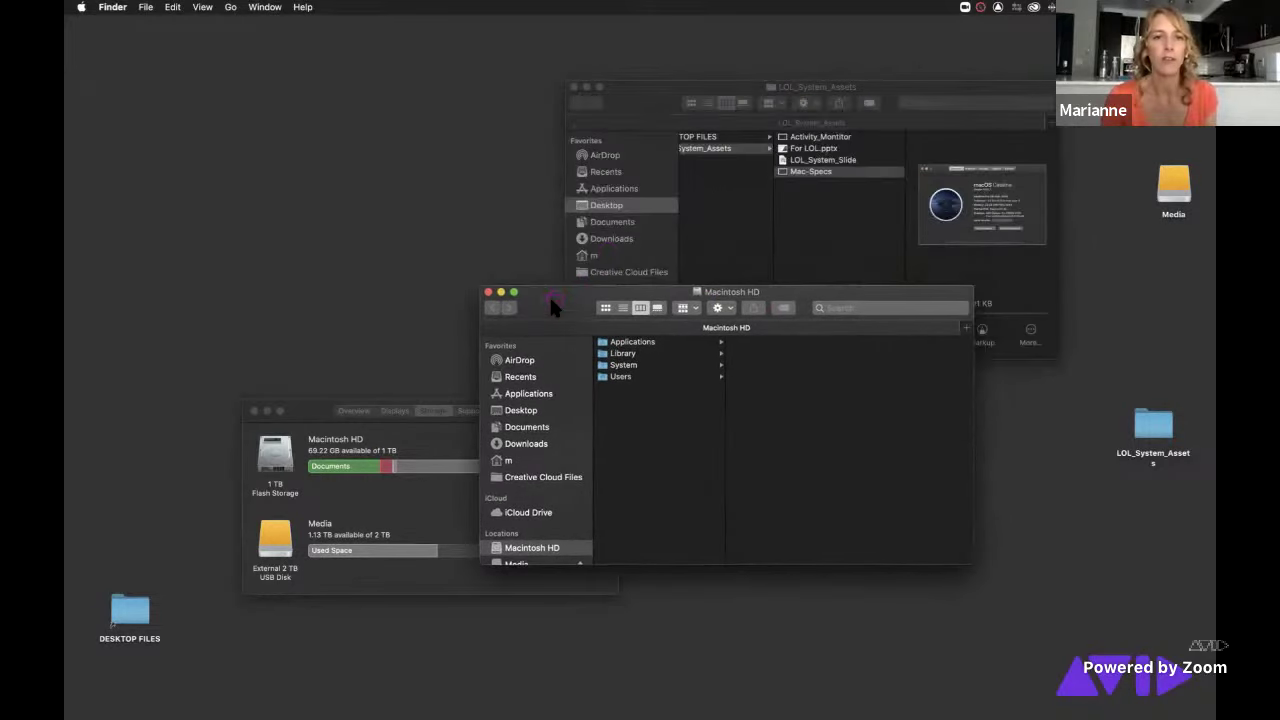
click(601, 344)
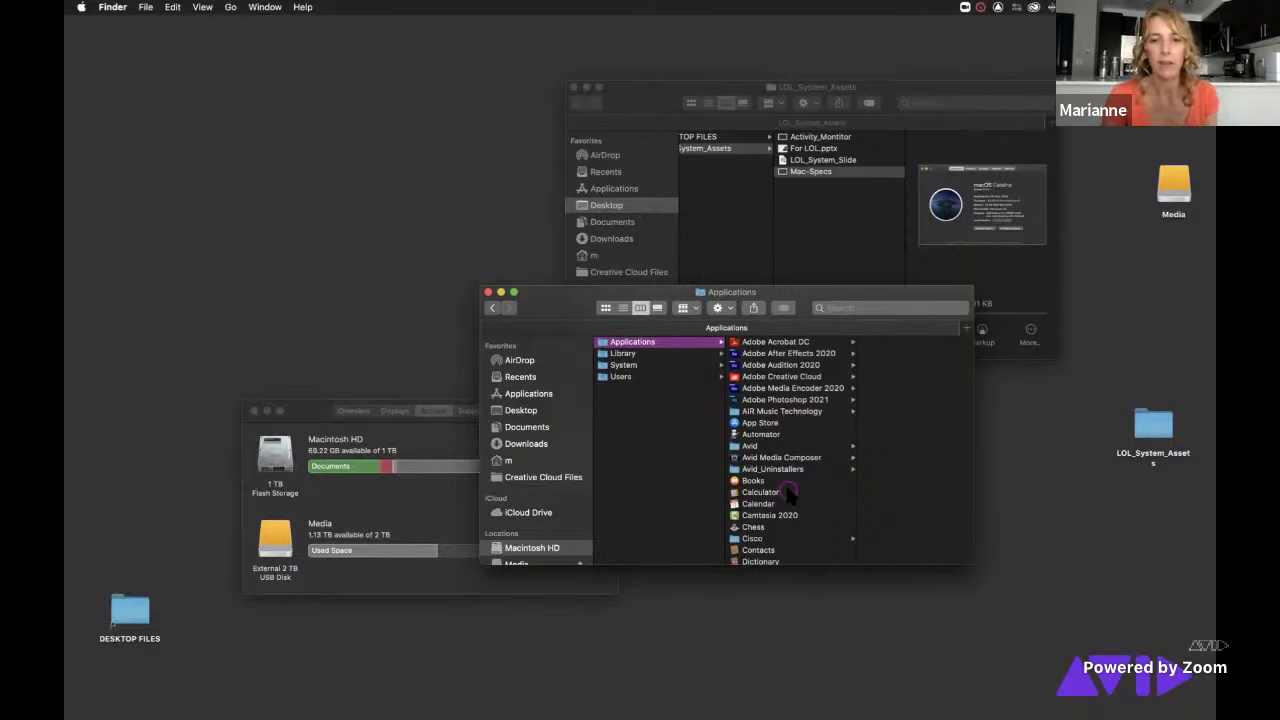
key(u)
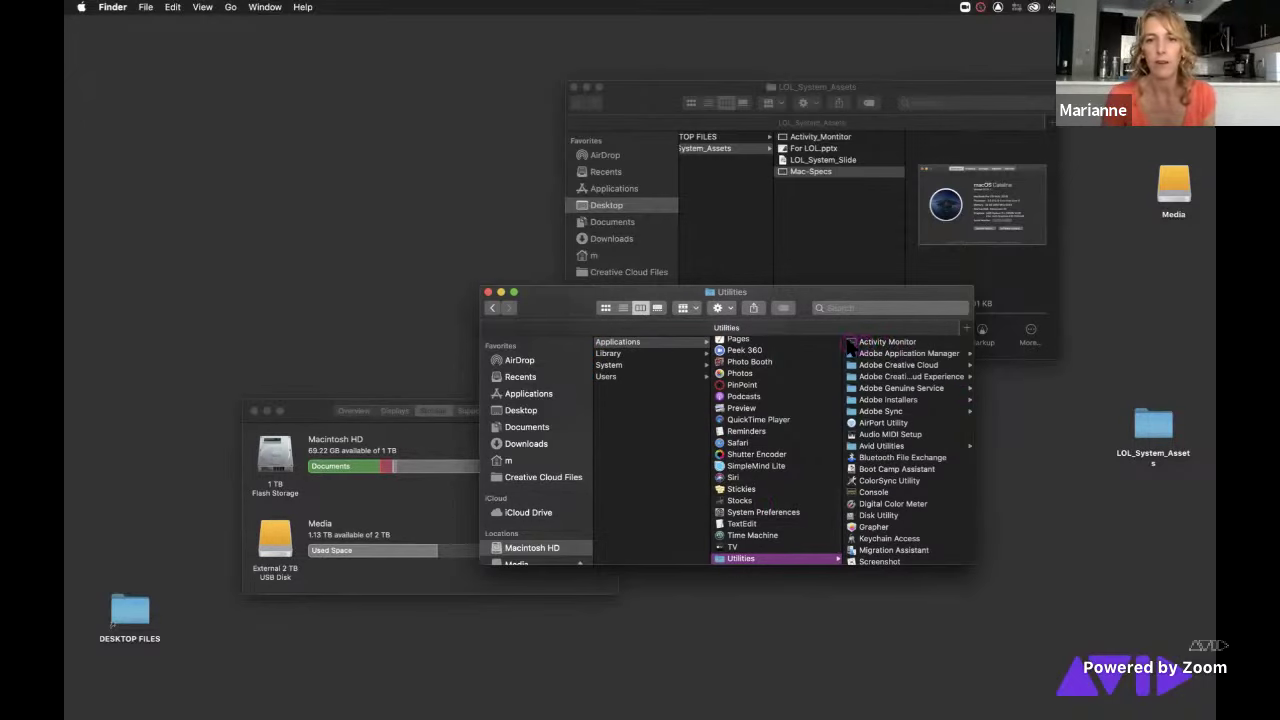
click(852, 343)
double_click(852, 343)
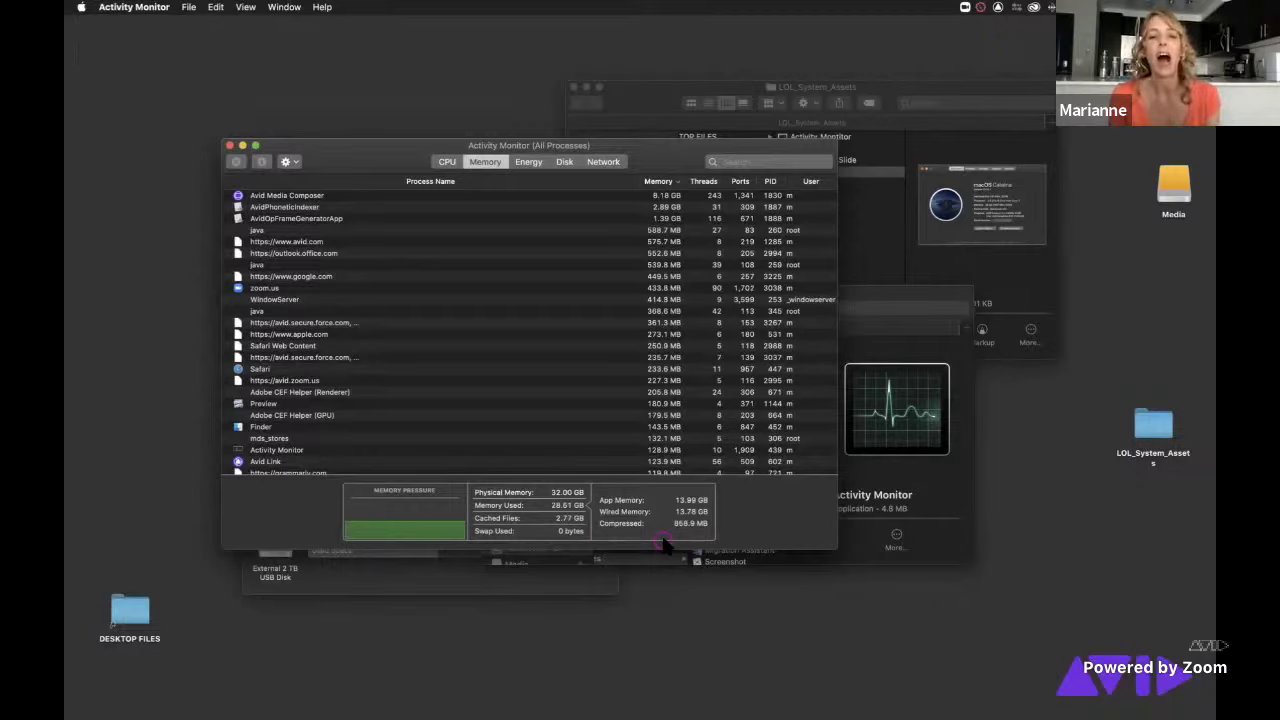
- Review per-process memory in Activity Monitor, then bring the LOL_System_Assets Finder window forward
key(super+Tab)
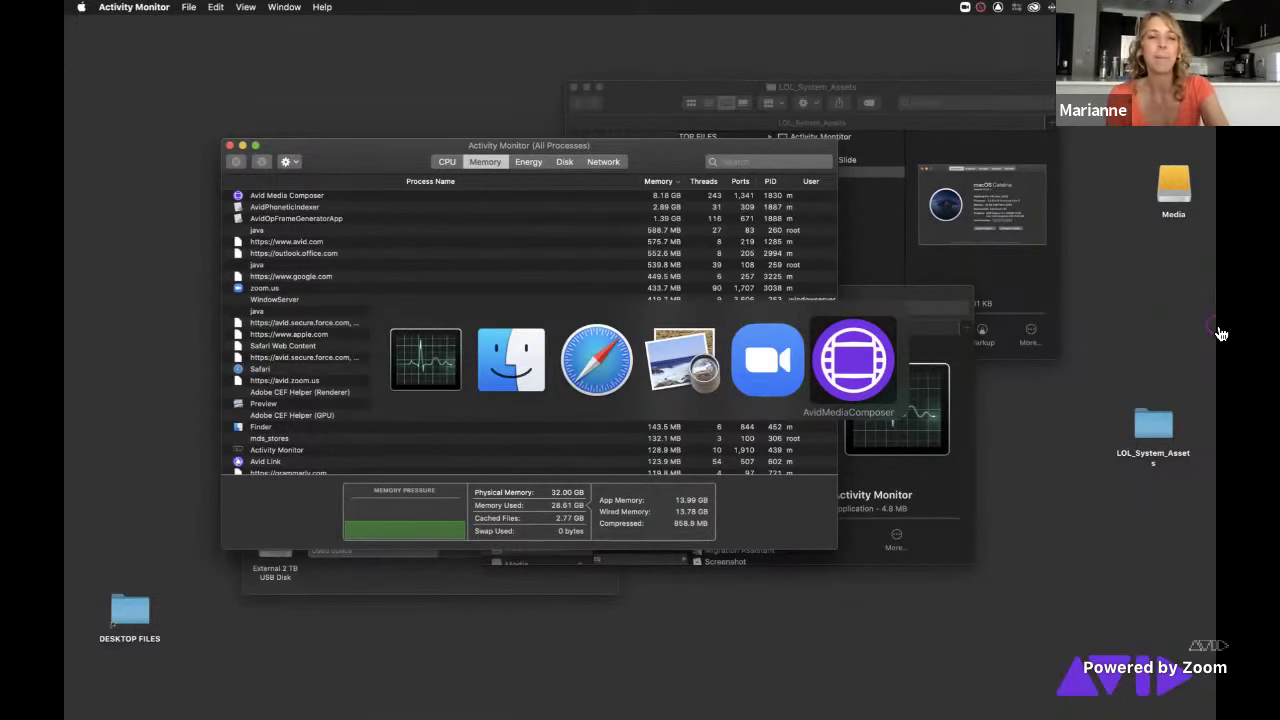
key(super+Tab)
key(super+Tab)
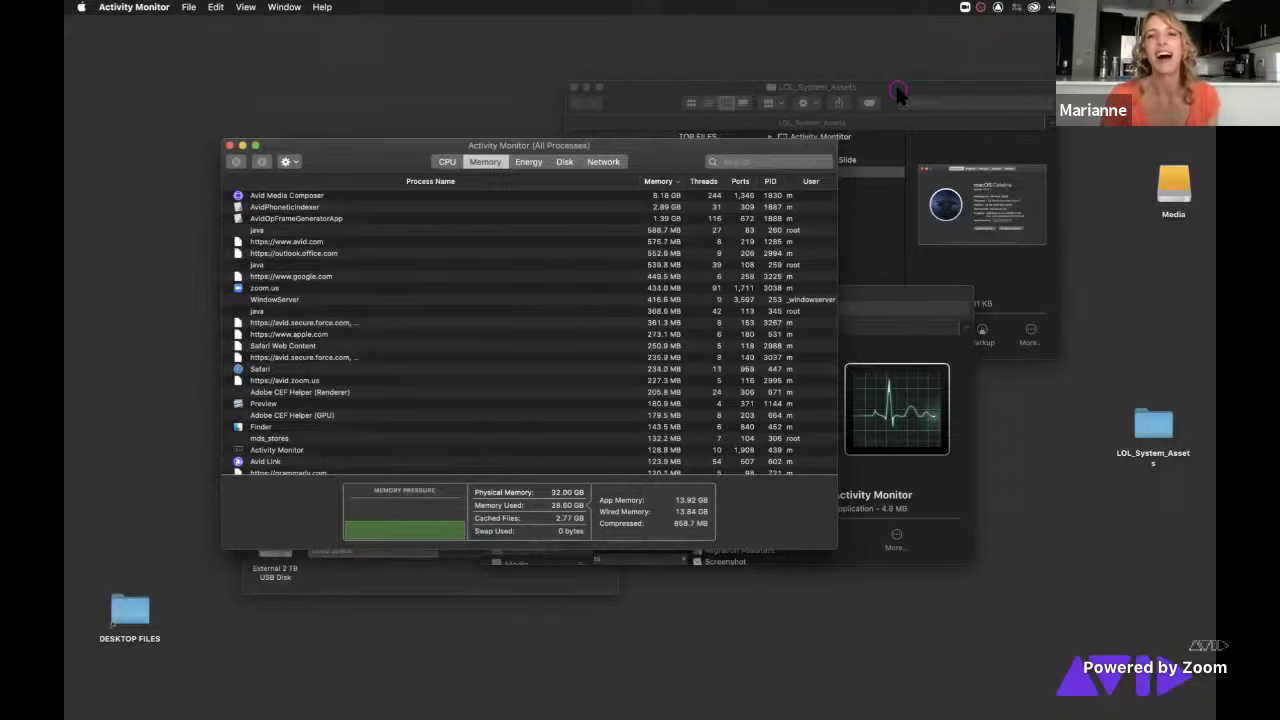
click(898, 92)
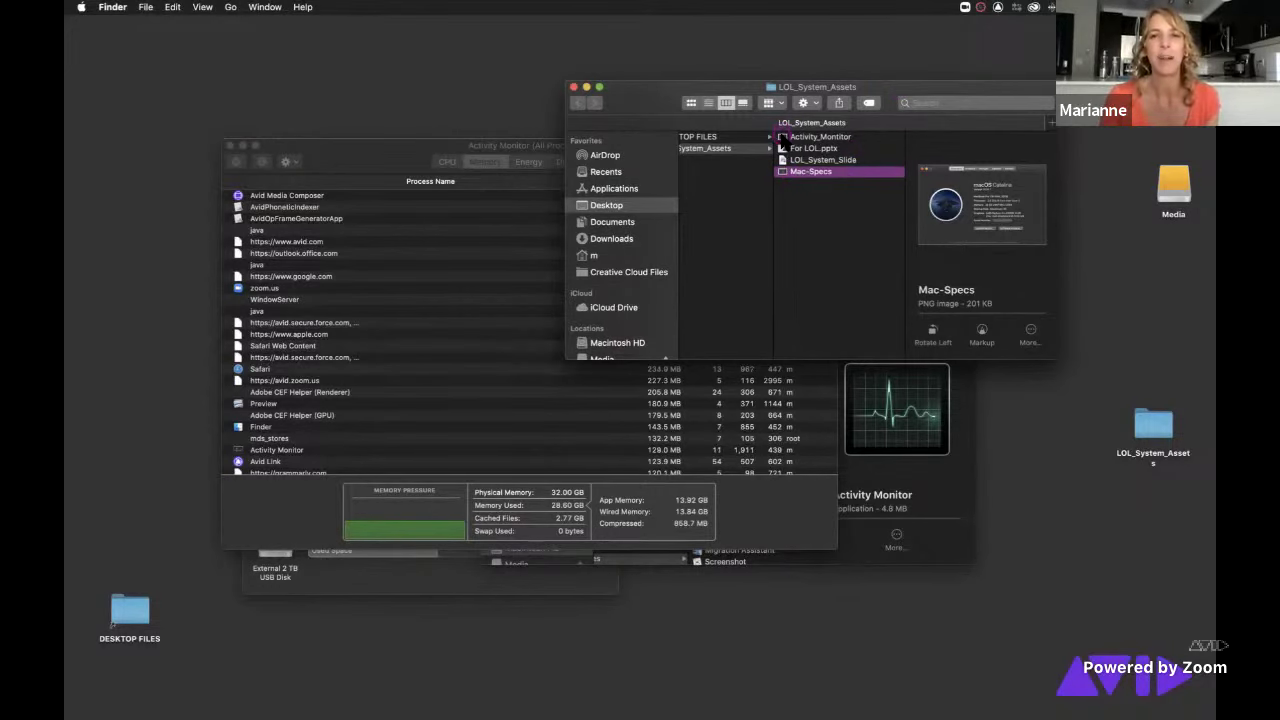
- Open the Activity_Montitor PNG screenshot from LOL_System_Assets in Preview
double_click(805, 136)
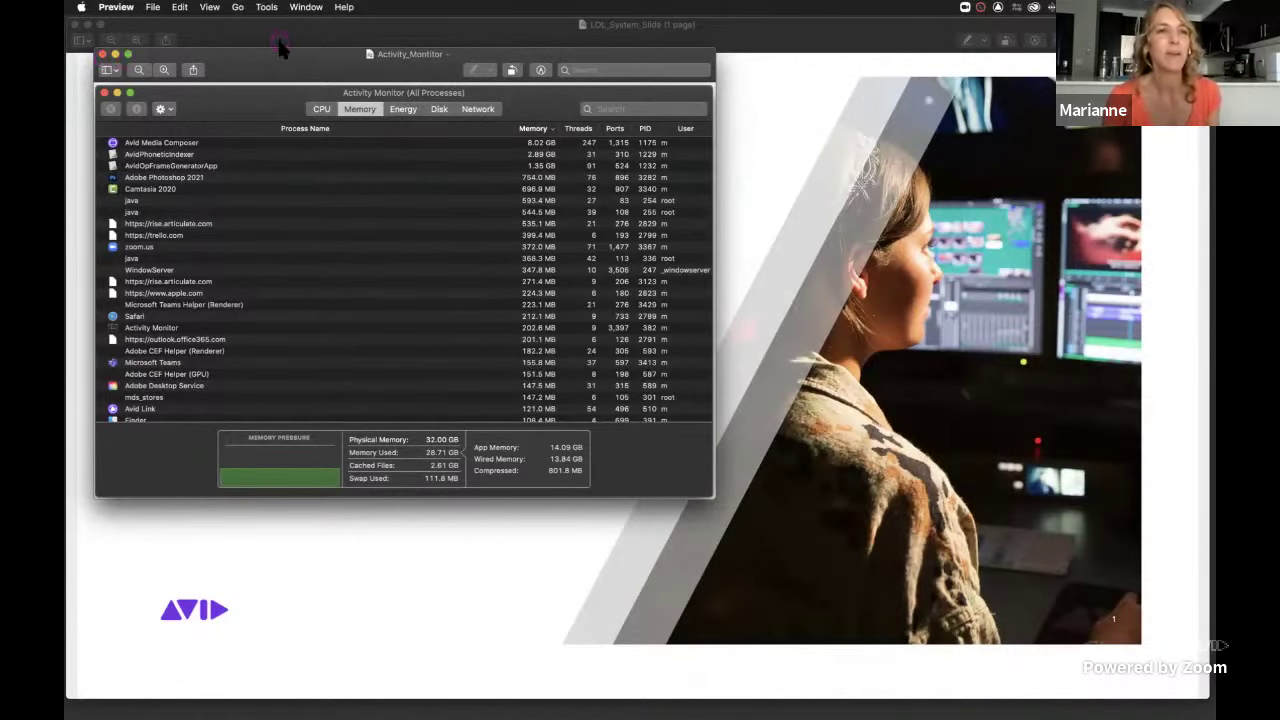
- Close the Activity_Montitor screenshot and the System Check slide in Preview
drag(277, 50, 354, 105)
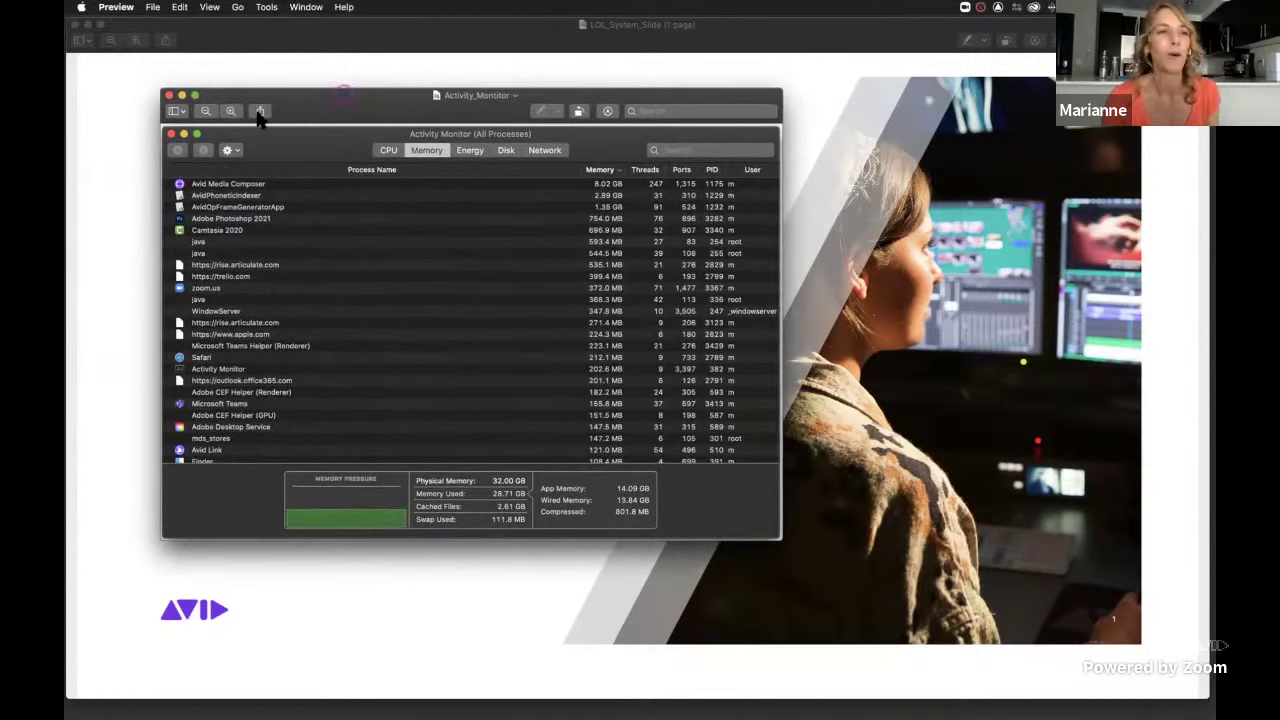
click(168, 95)
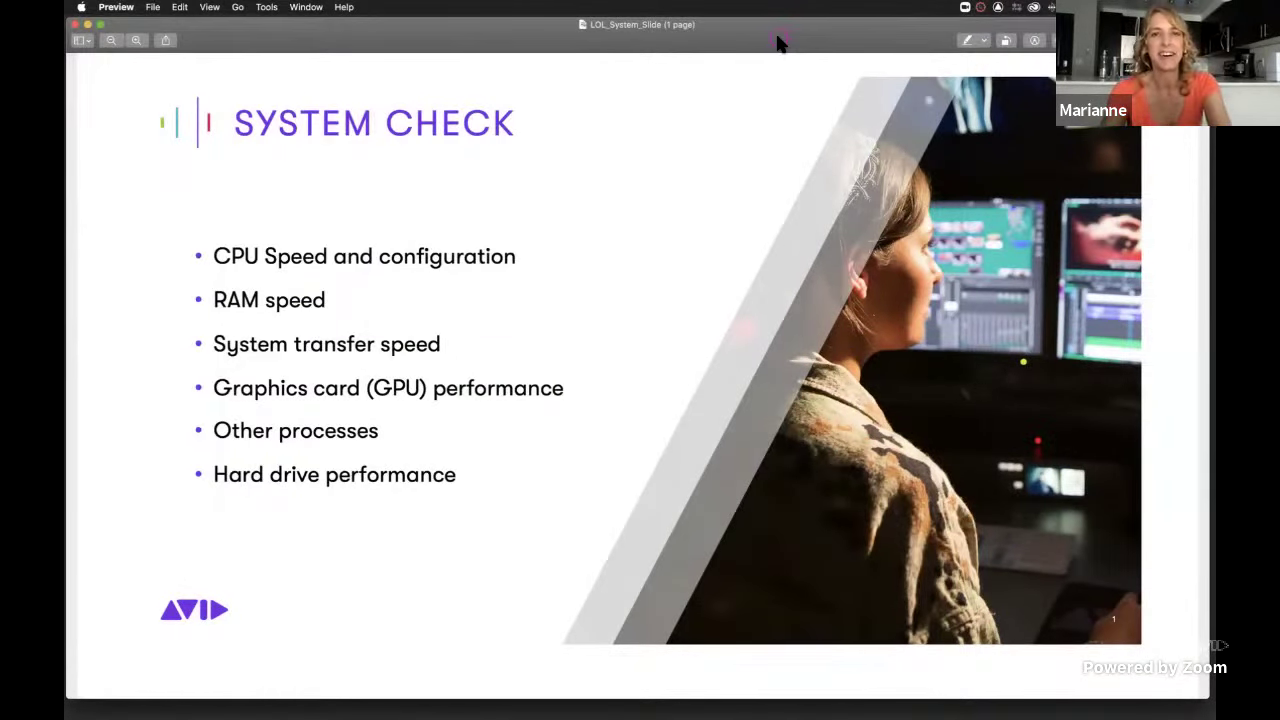
key(super+w)
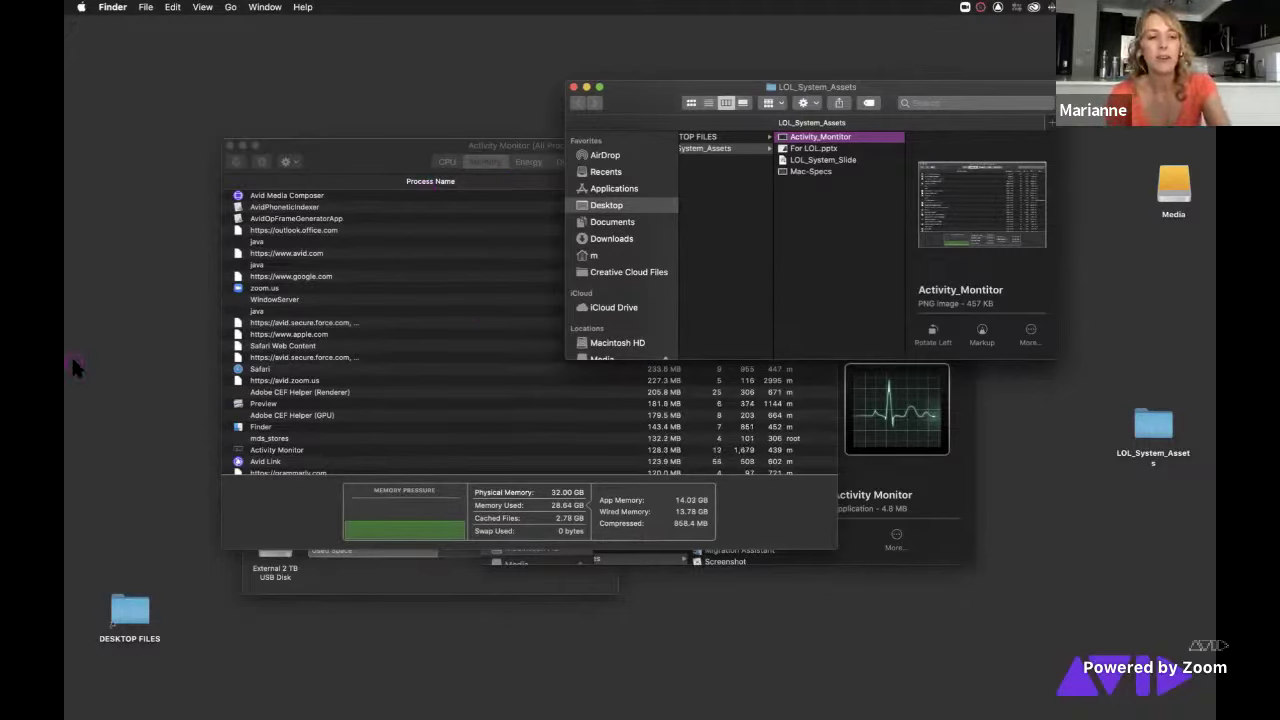
- Return to Media Composer's Vol 2 Tracking ex SEQ timeline and open the Apple menu
key(super+Tab)
key(super+Tab)
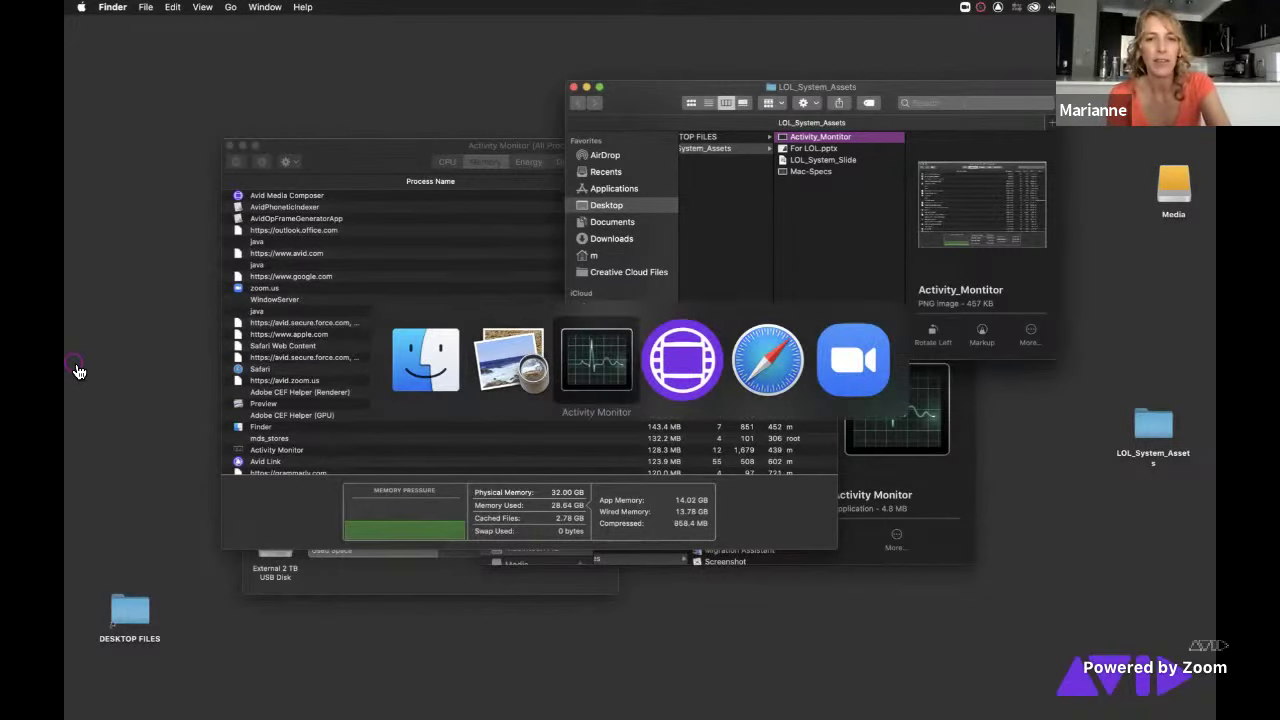
key(super+Tab)
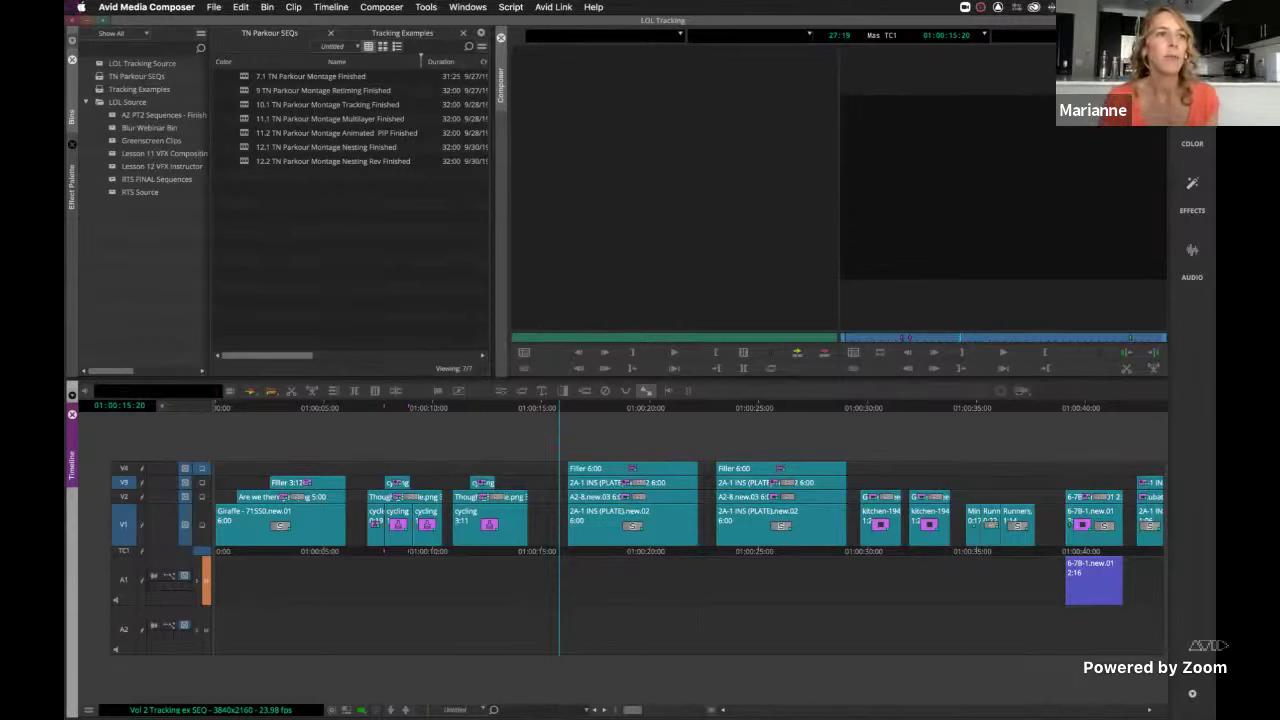
click(81, 7)
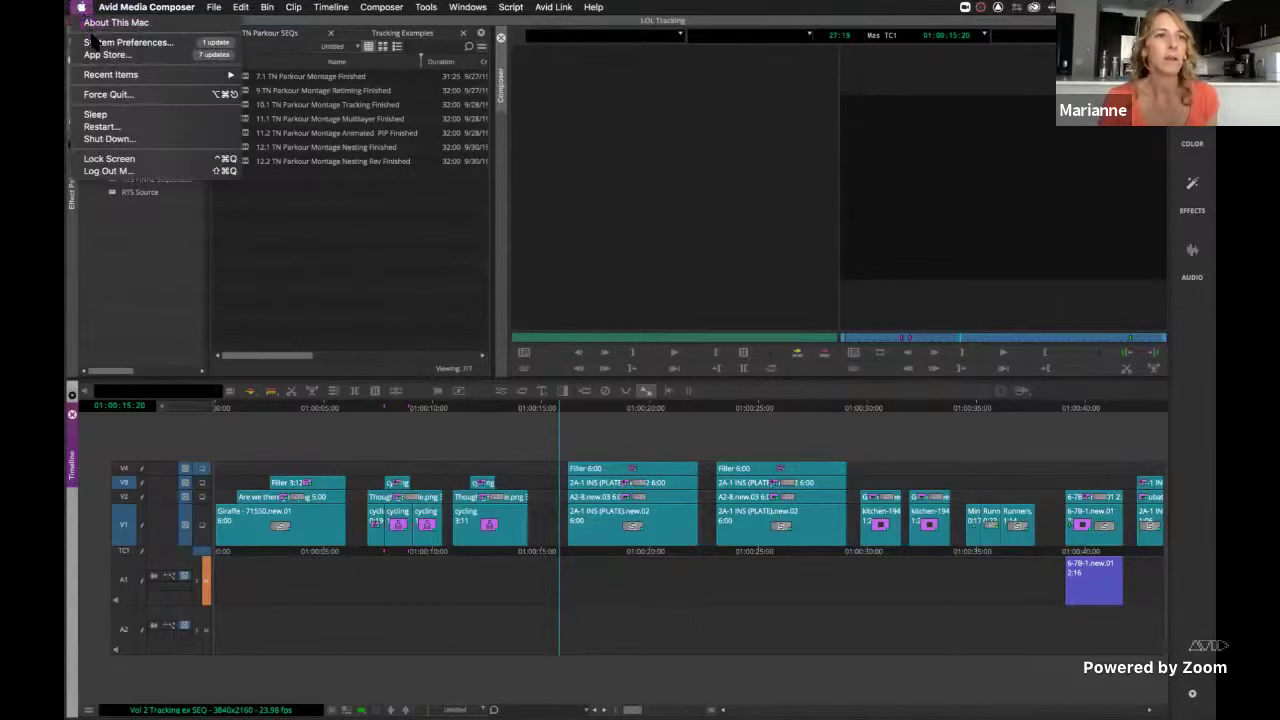
- Preview a larger Scaled resolution in Displays, then restore the Default 1792 × 1120 scaling
click(128, 42)
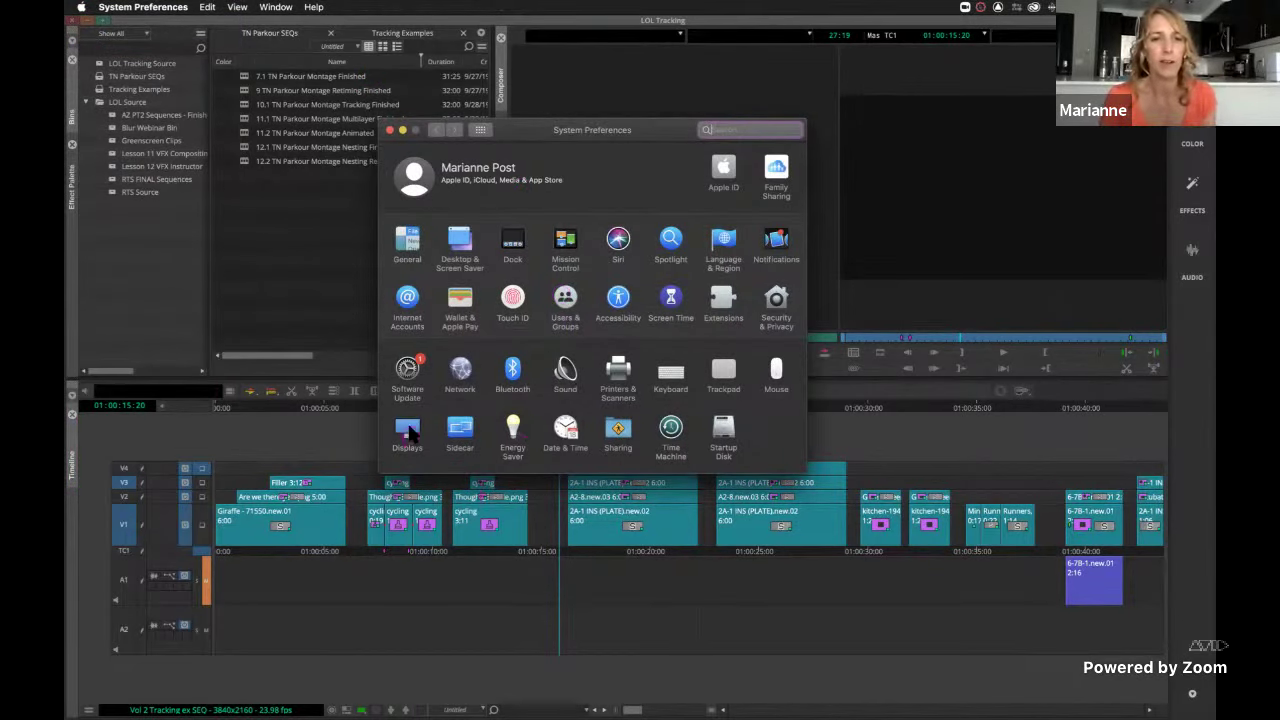
click(409, 430)
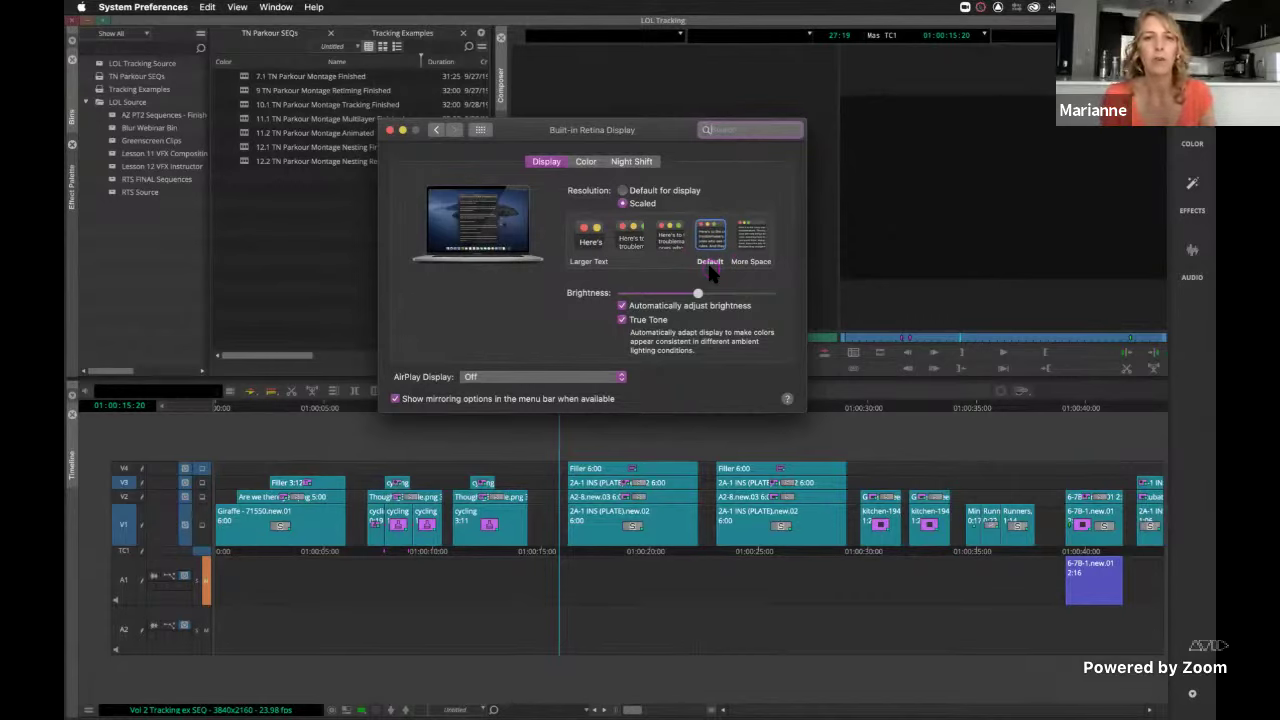
click(673, 238)
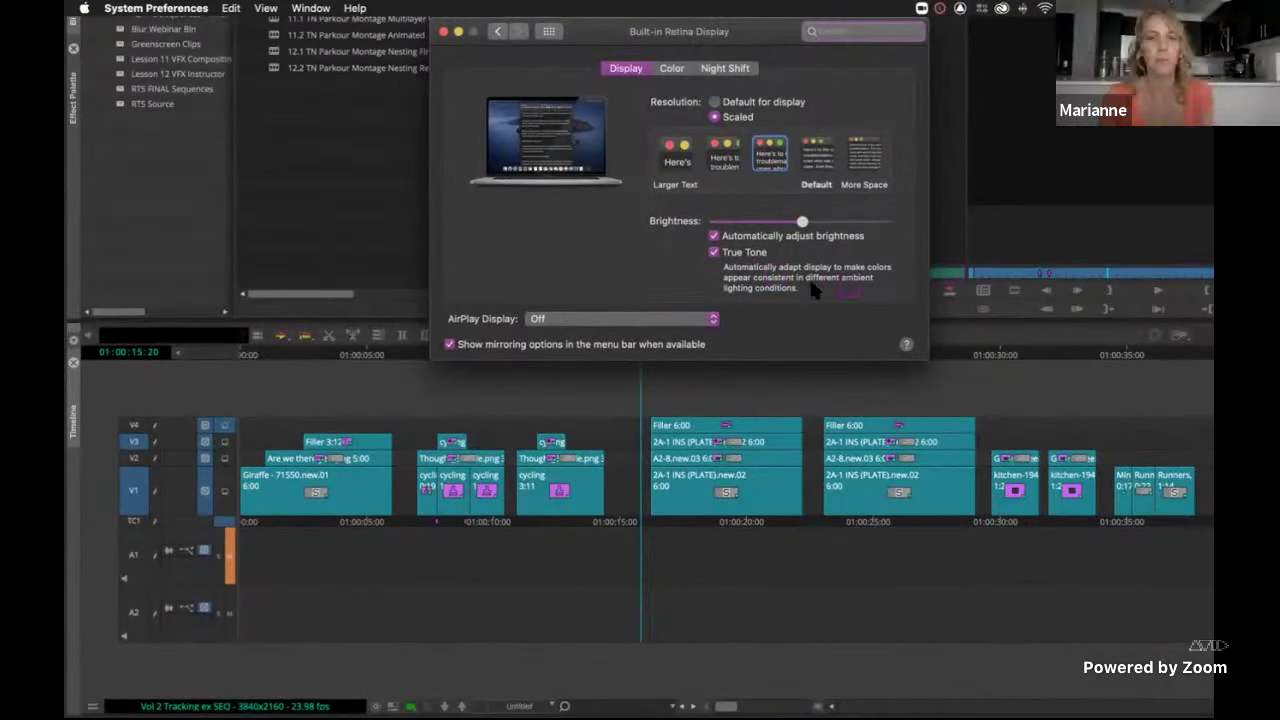
click(818, 157)
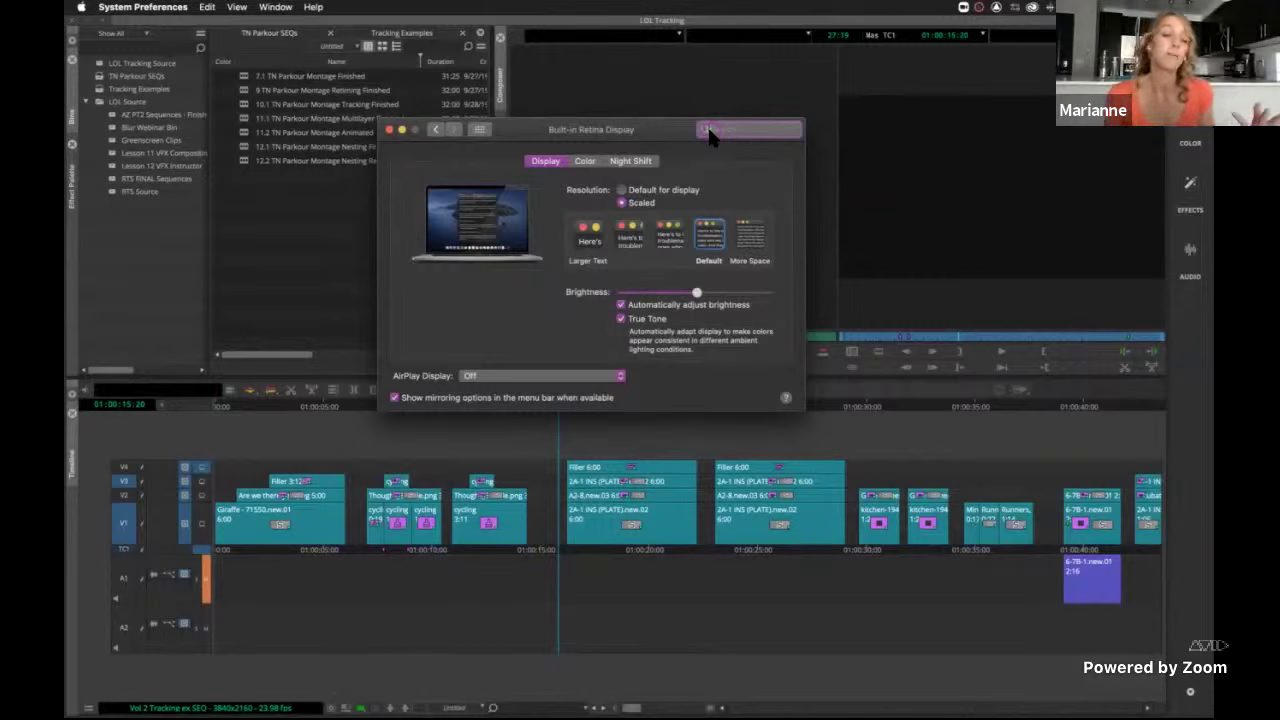
drag(527, 138, 515, 162)
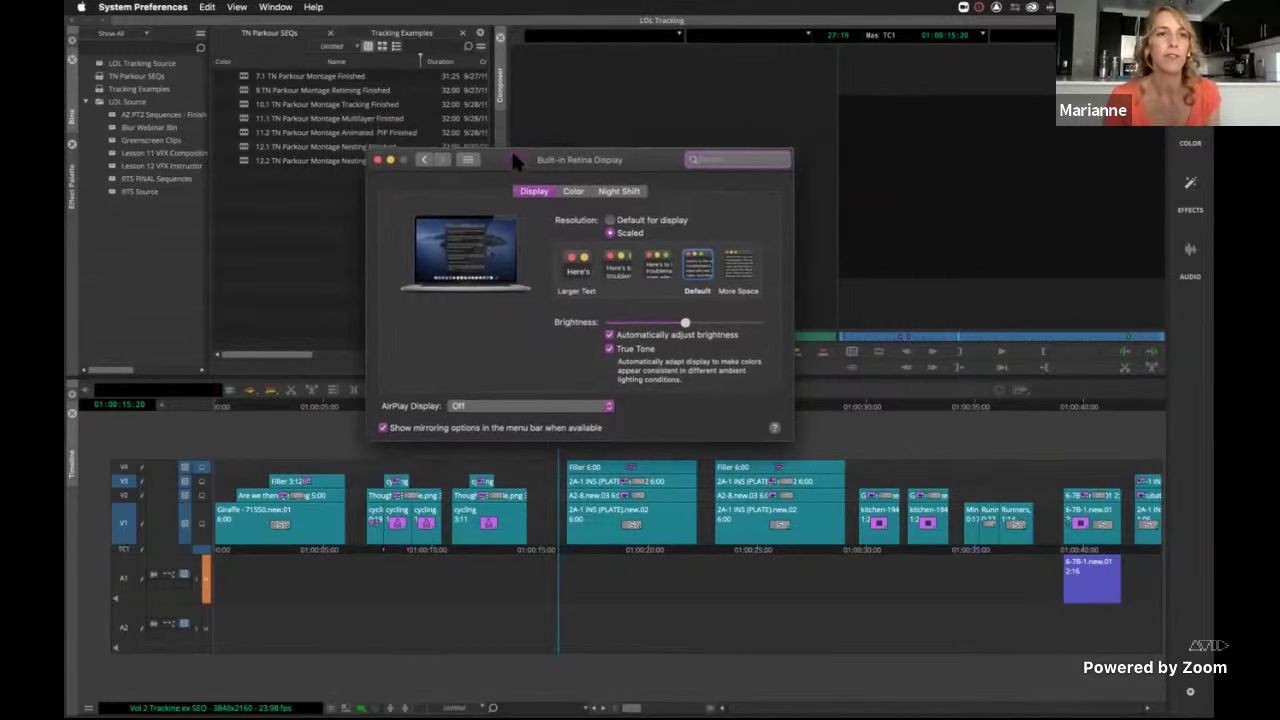
- Play the UHD sequence from 01:00:15:10, scrub to the kitchen shot, and open Format settings
click(377, 156)
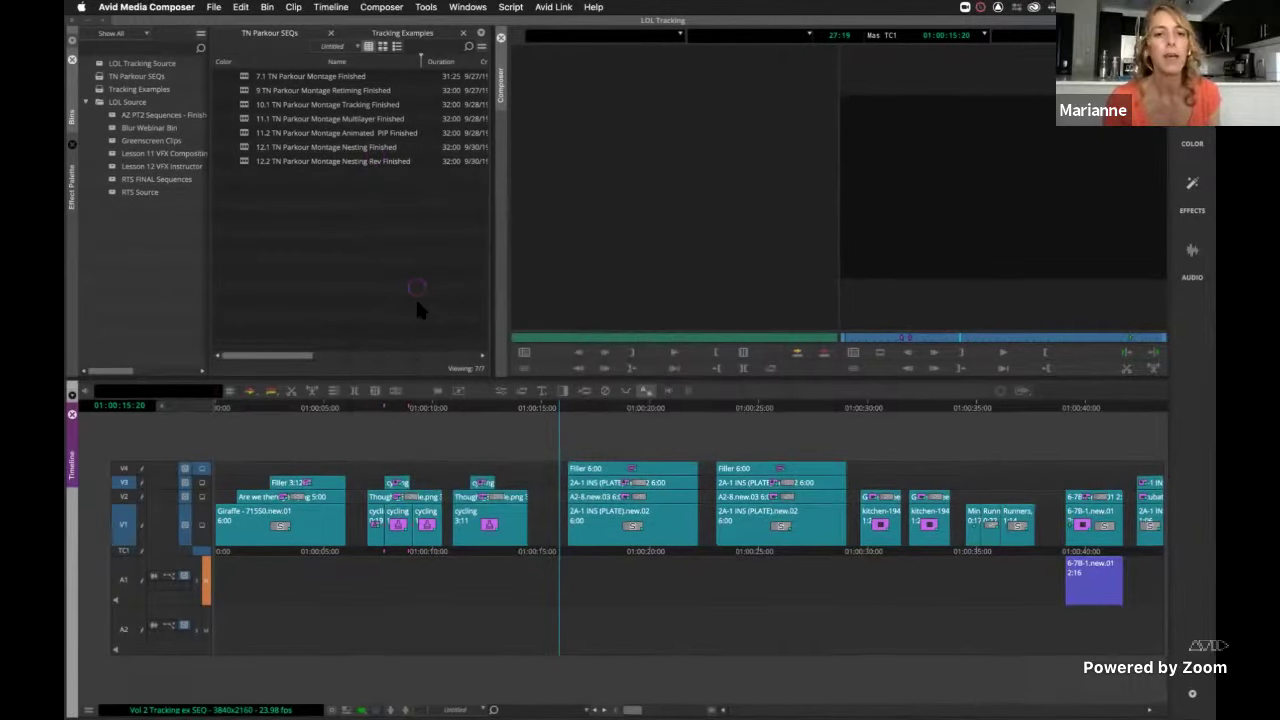
drag(560, 418, 549, 406)
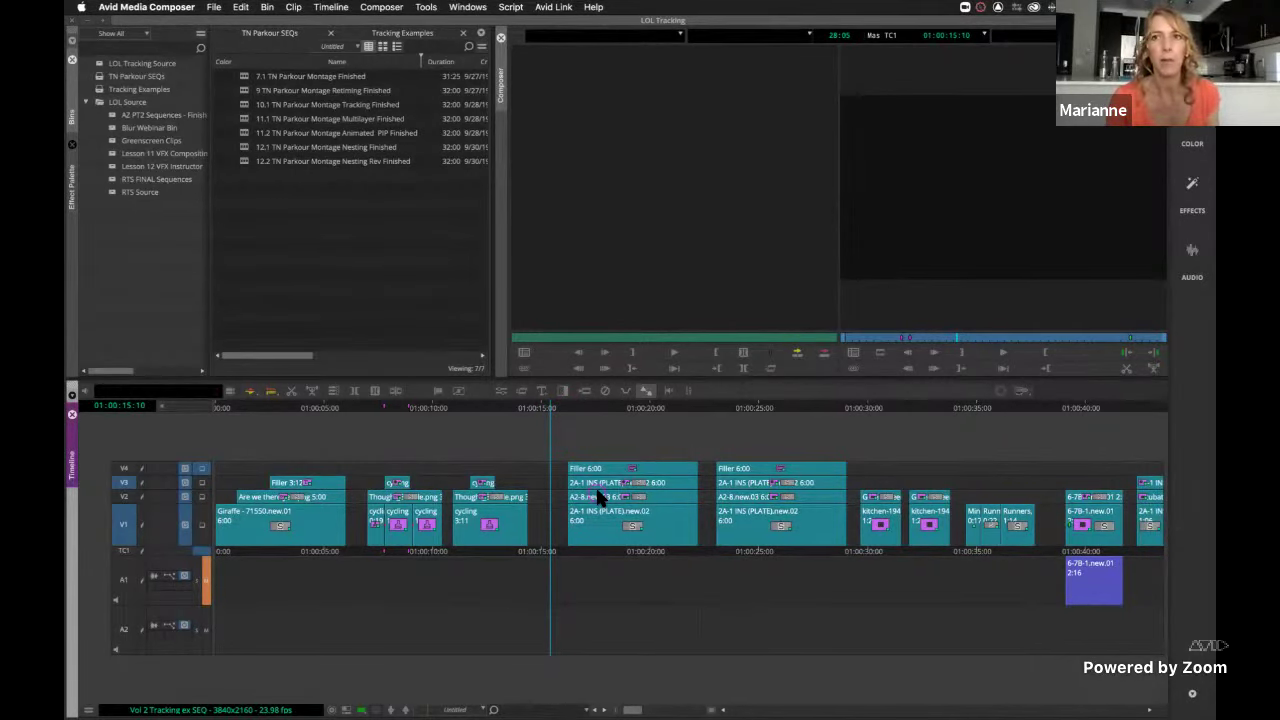
key(space)
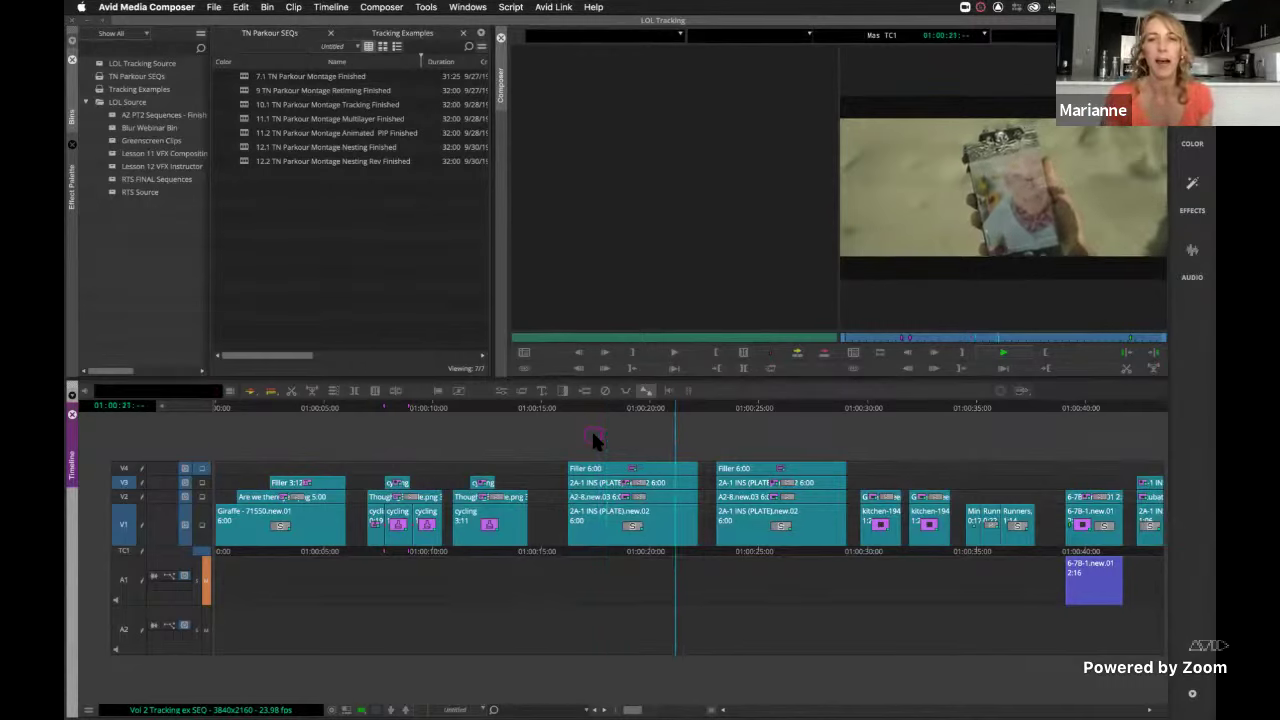
key(space)
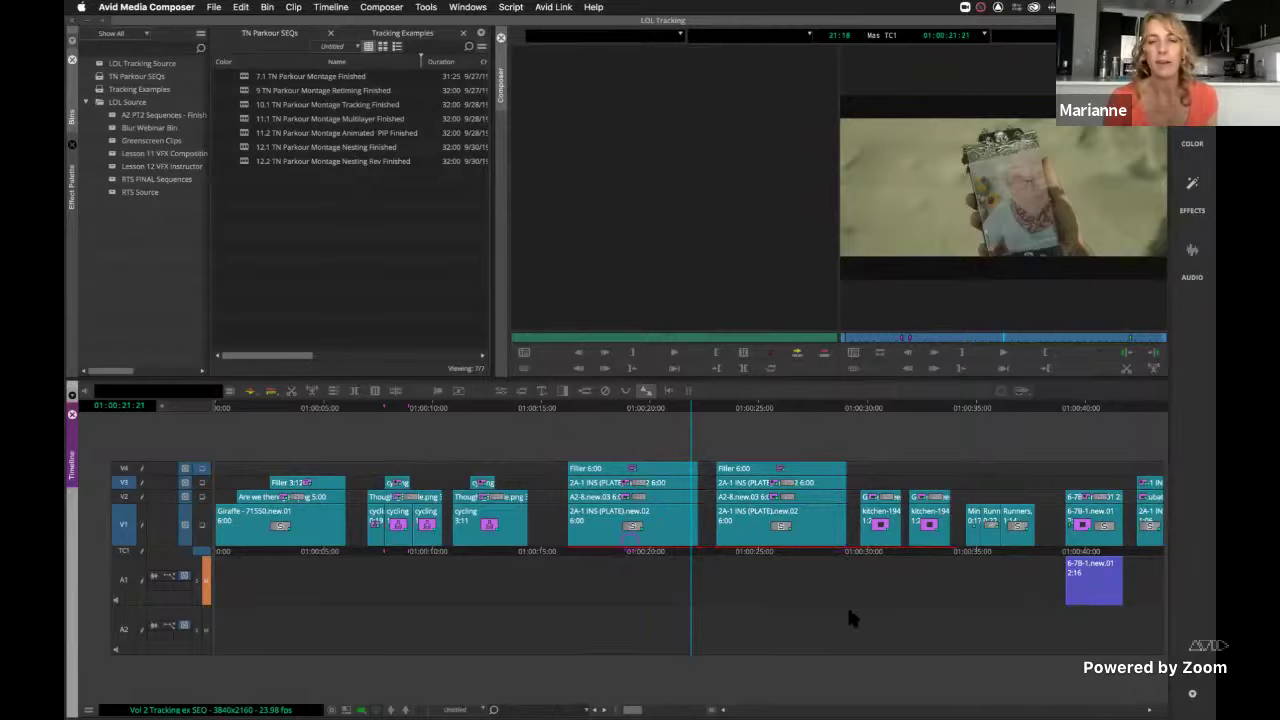
drag(855, 558, 888, 560)
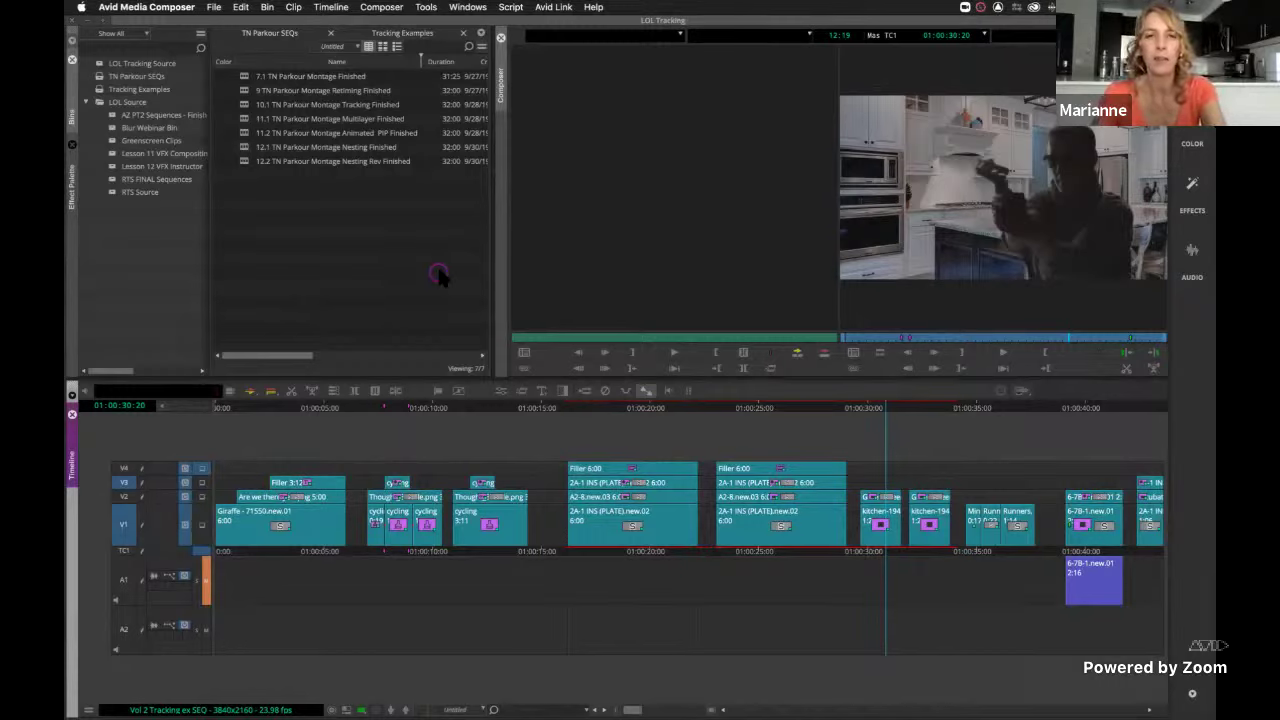
key(super+9)
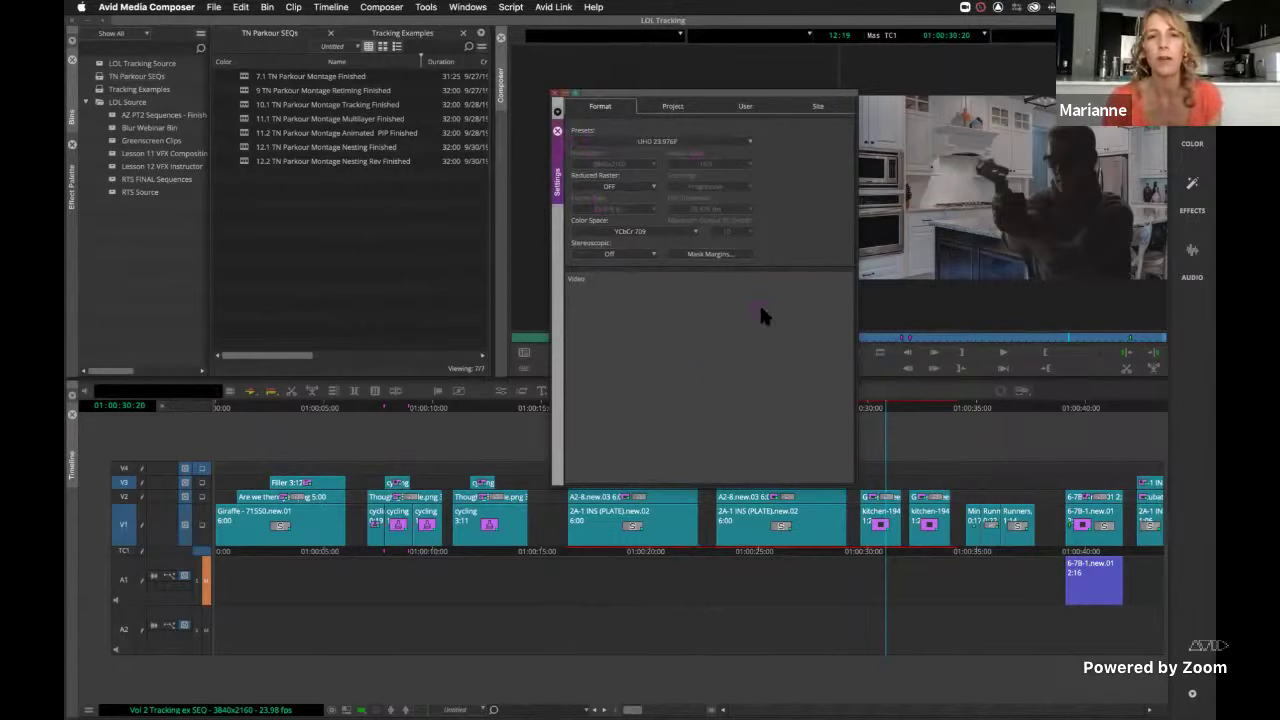
- Switch the project format preset to HD 1080 > 1080p/23.976, making the sequence 1920x1080
click(731, 143)
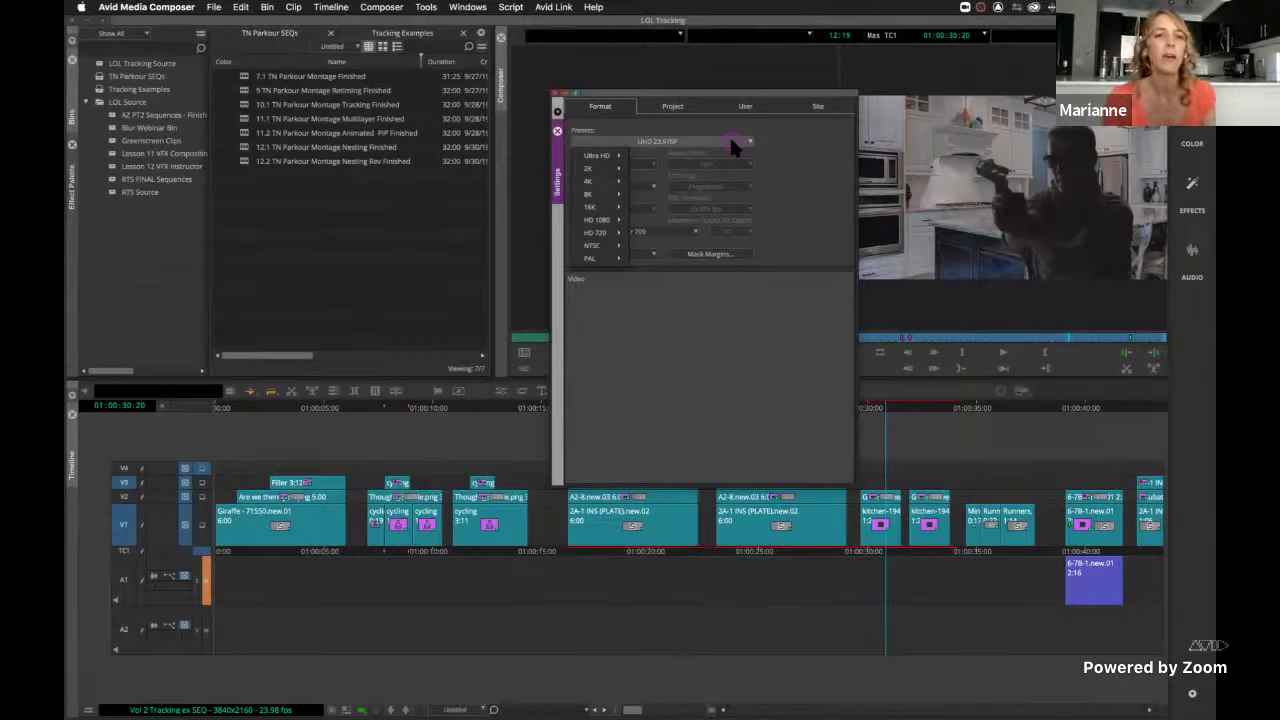
mouse_move(619, 221)
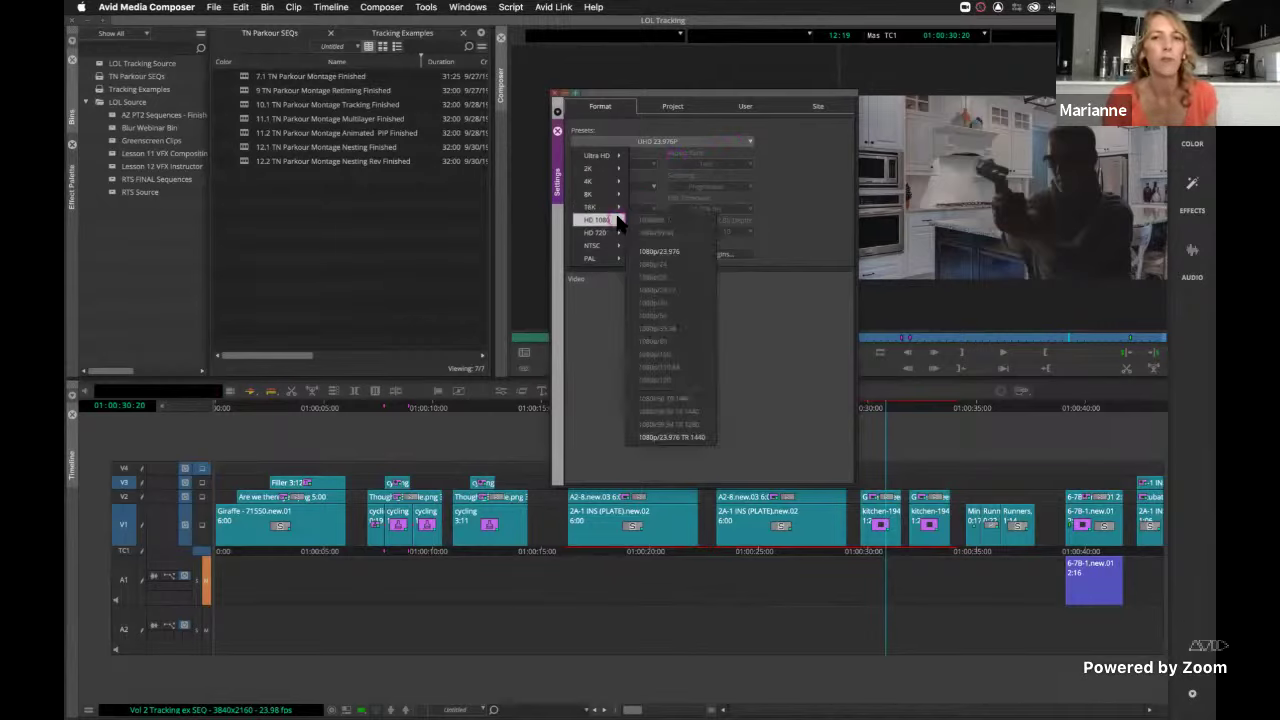
click(662, 252)
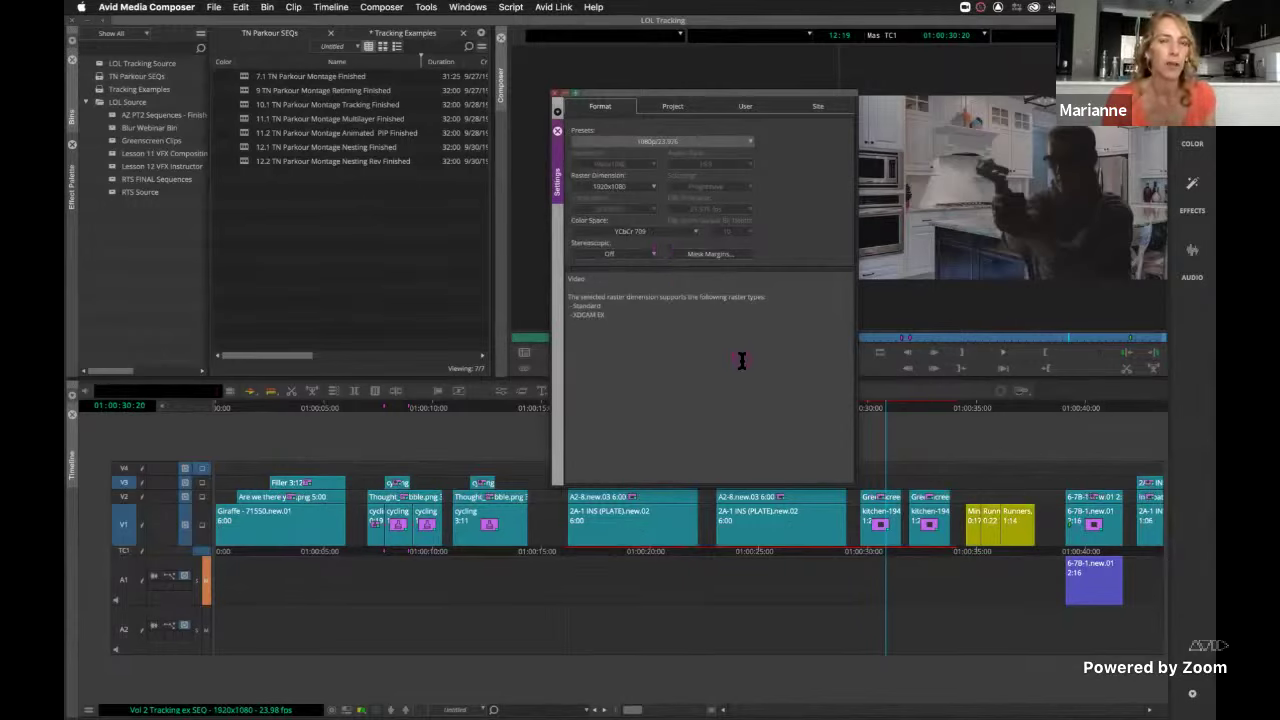
click(549, 92)
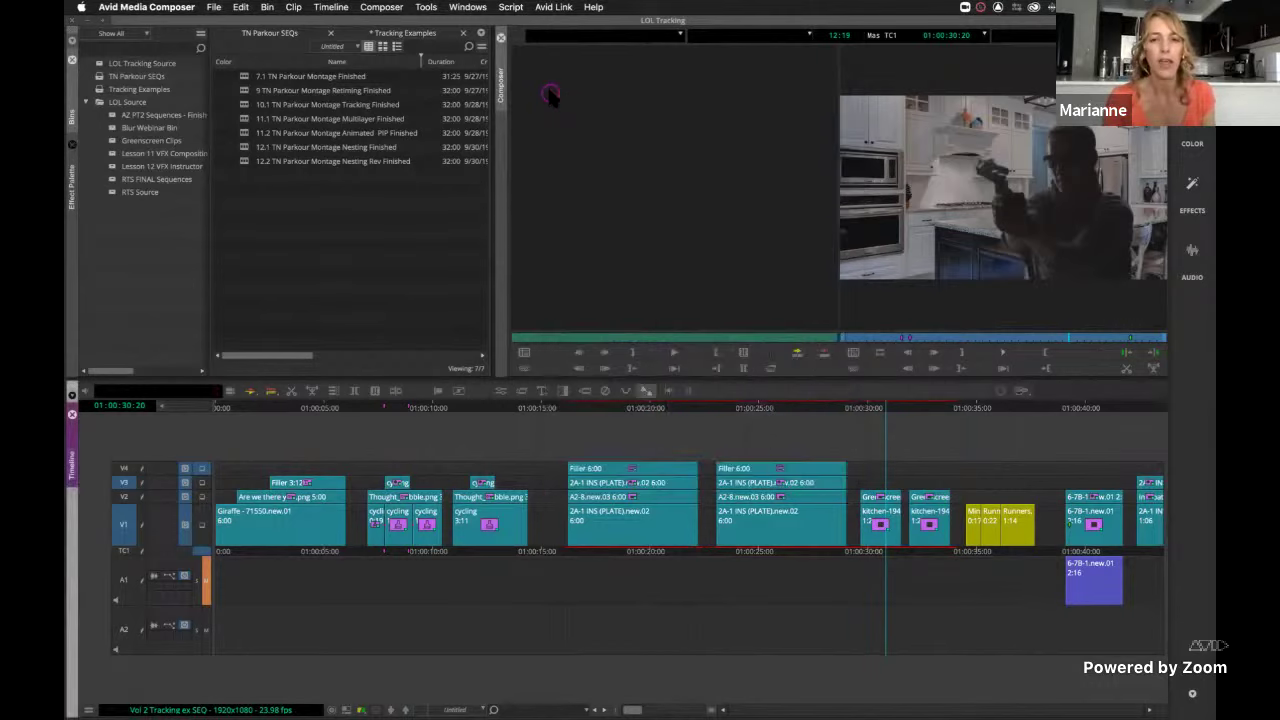
- Play the HD sequence from about 01:00:15:23, jumping ahead to 01:00:26 and 01:00:30
click(561, 550)
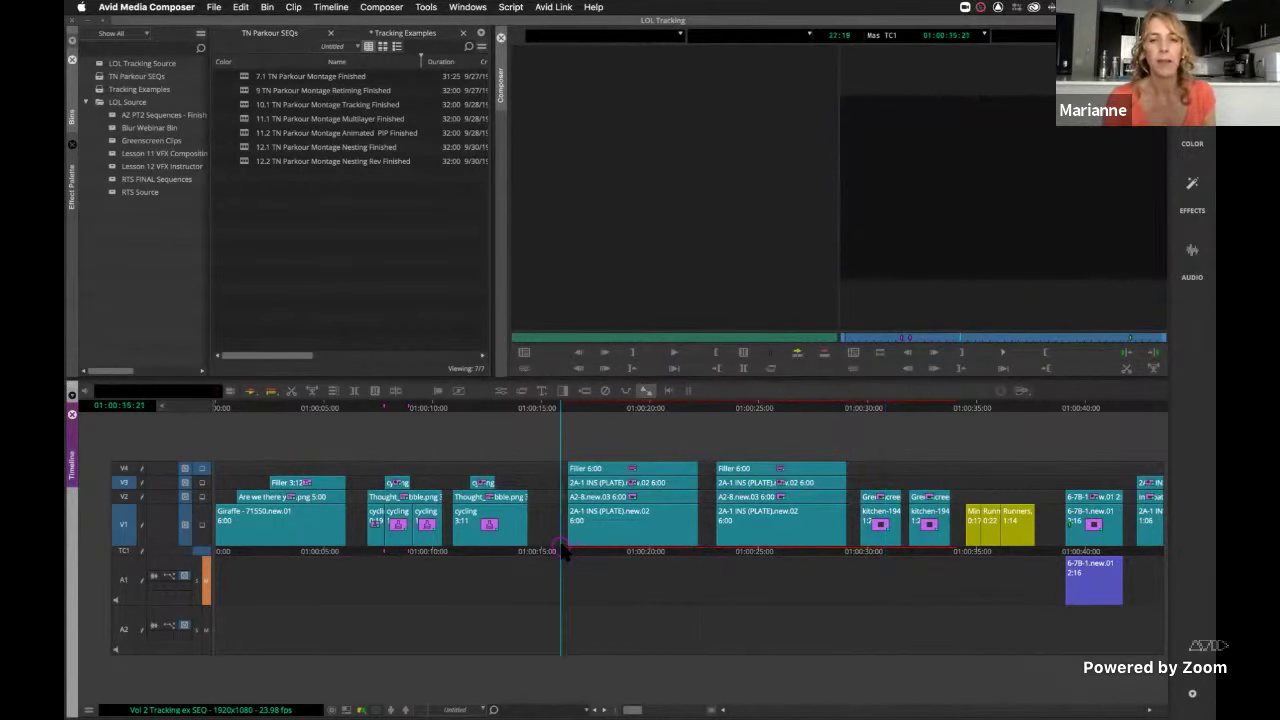
key(space)
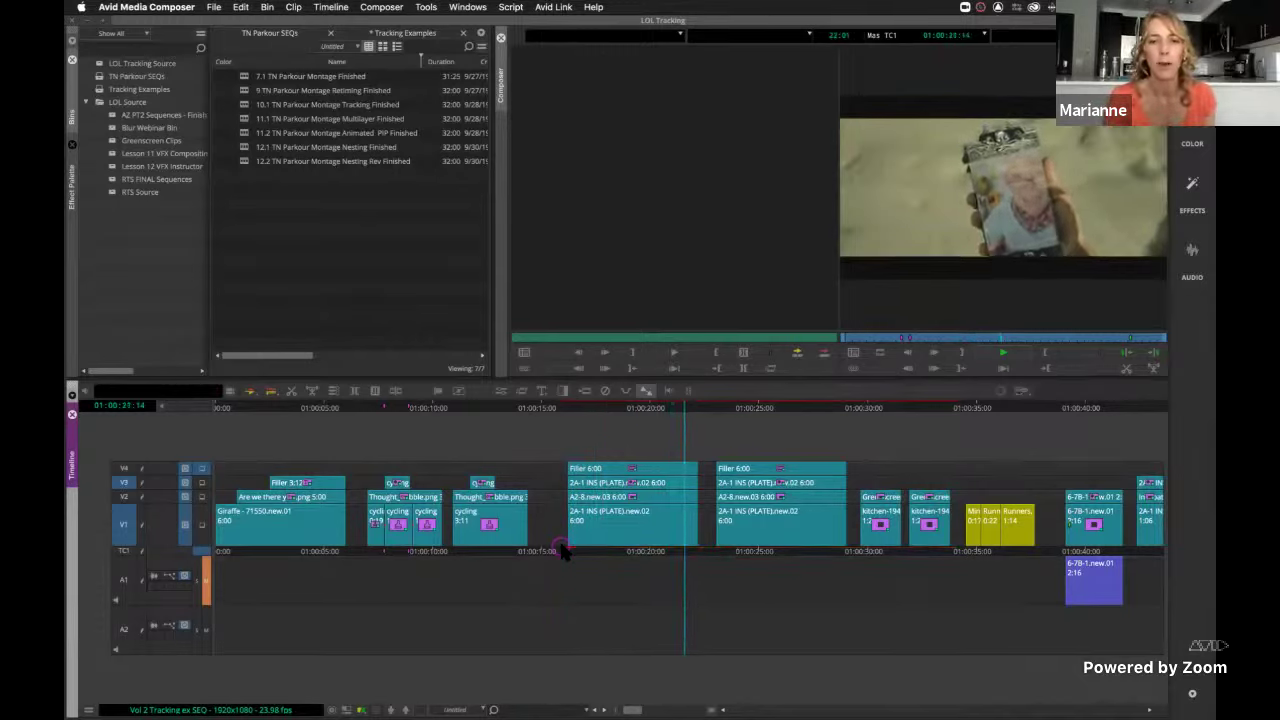
click(801, 555)
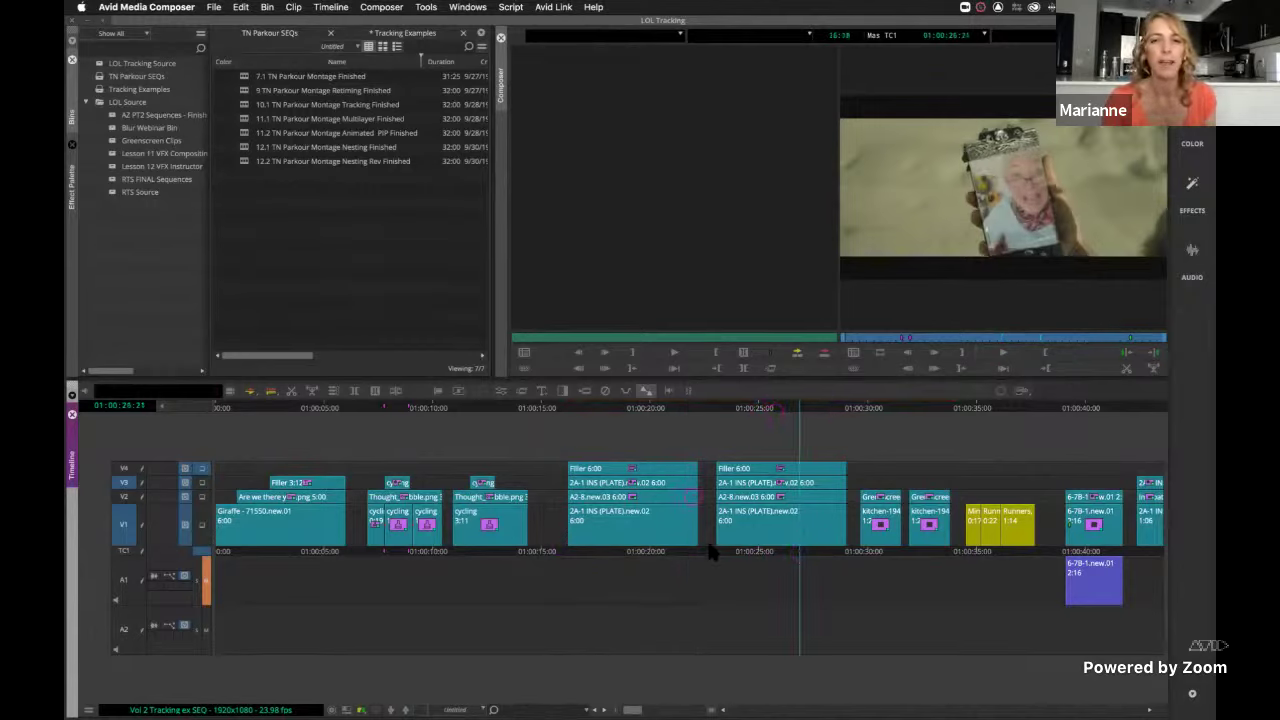
click(878, 556)
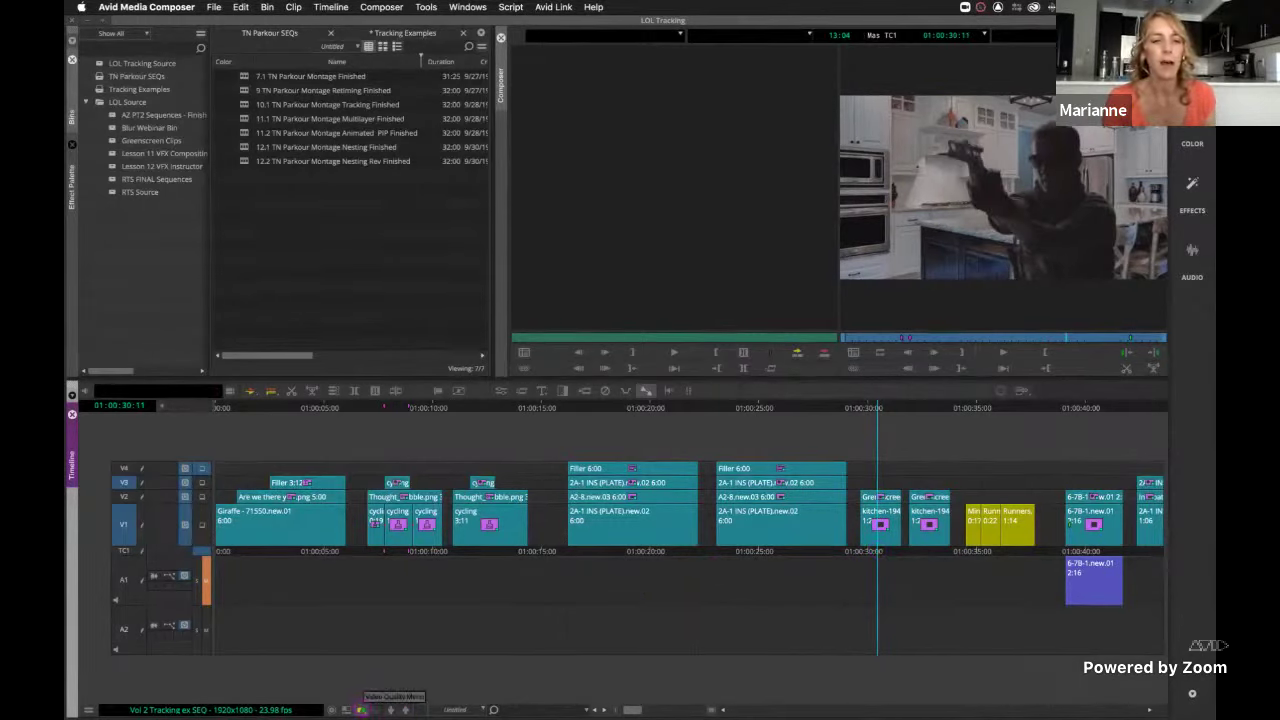
- Set the timeline's video playback quality to Full Quality
click(361, 709)
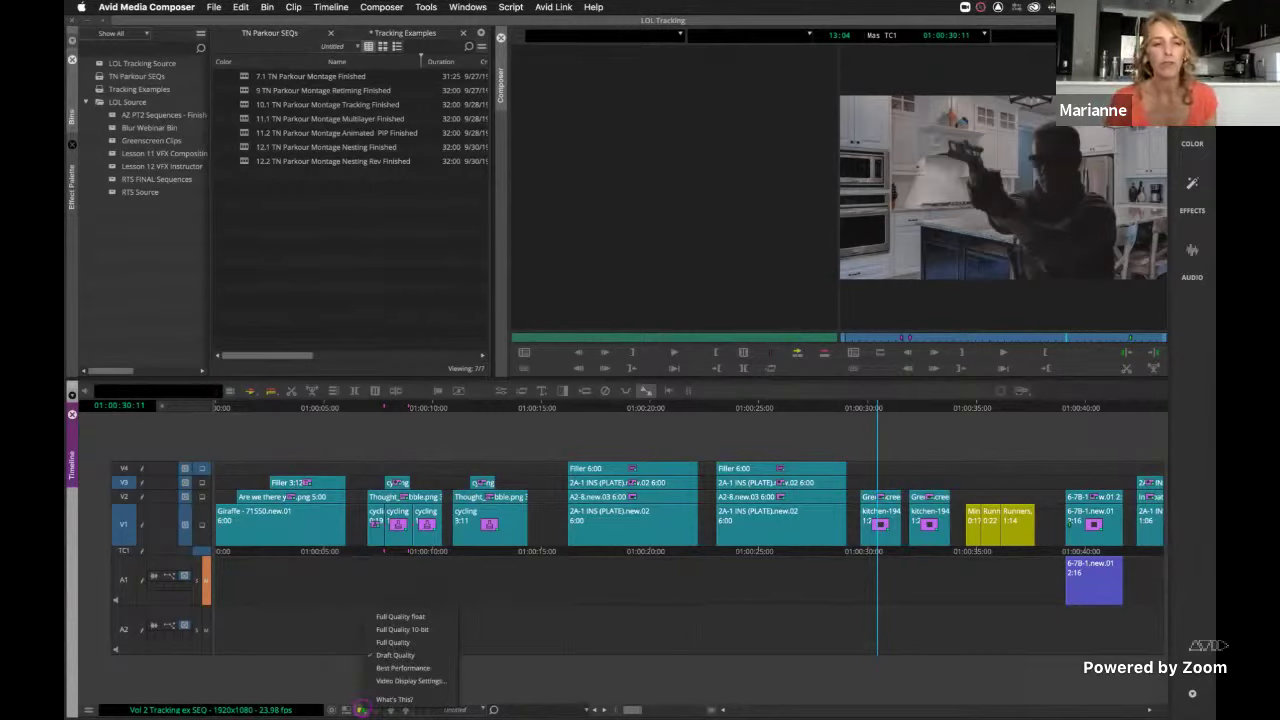
click(408, 658)
click(777, 550)
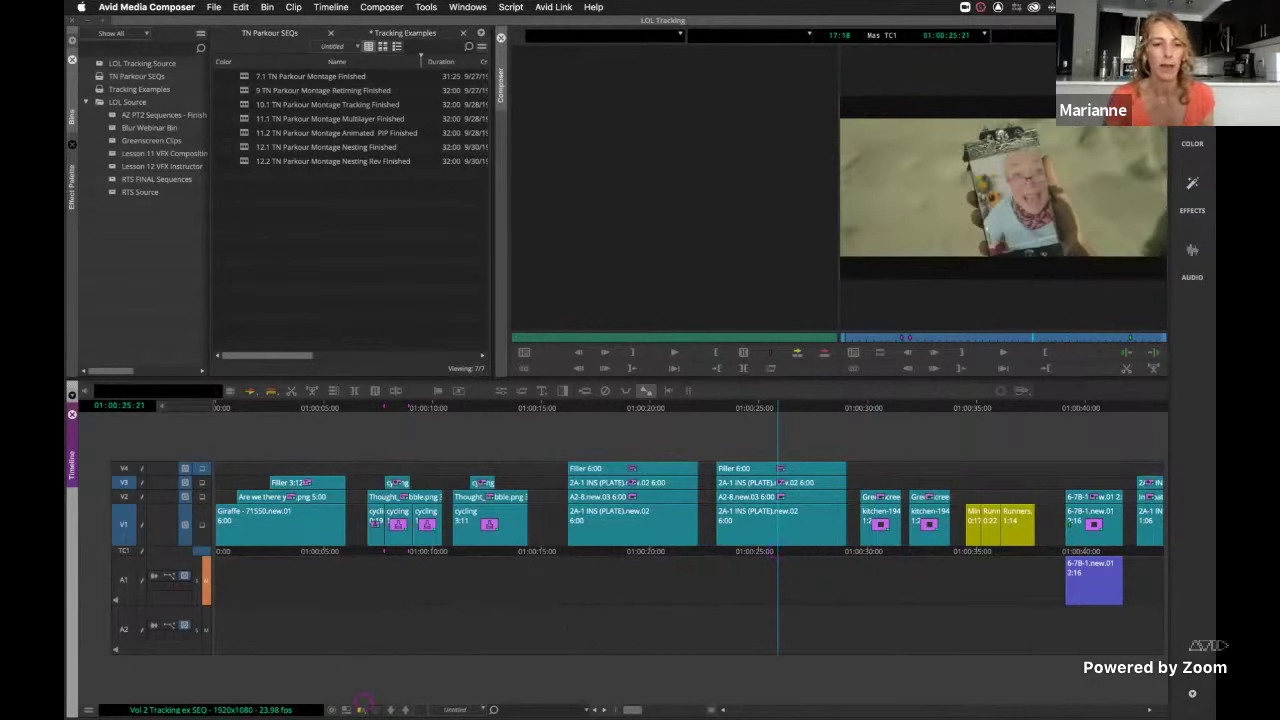
click(360, 709)
click(377, 636)
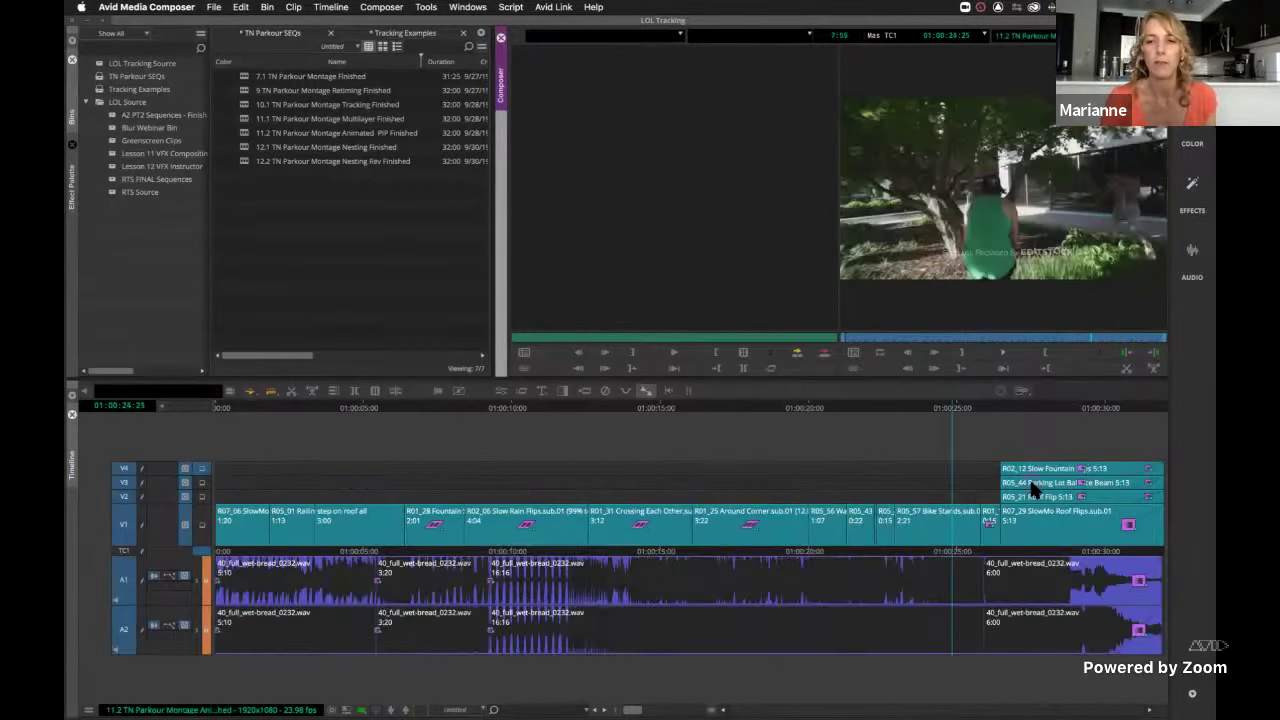
- Scrub the 11.2 PIP sequence to 01:00:30:04 and set video quality to Draft Quality
drag(1025, 492, 1109, 493)
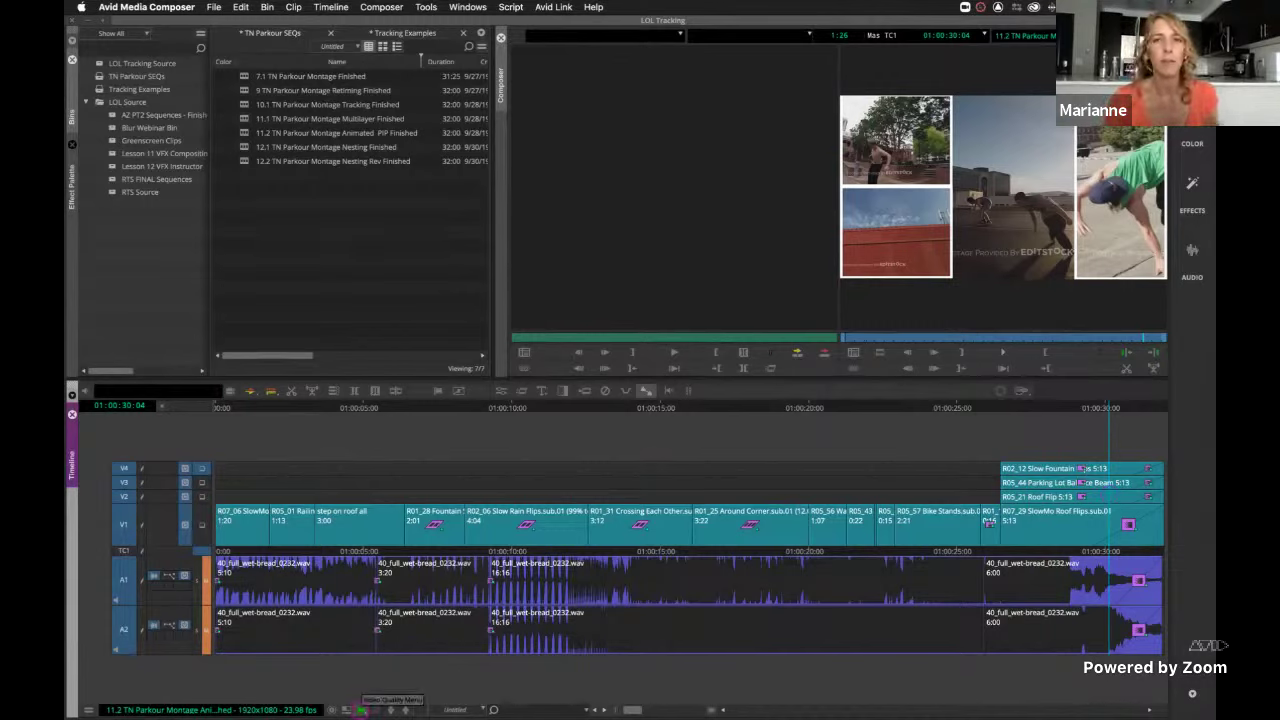
click(361, 710)
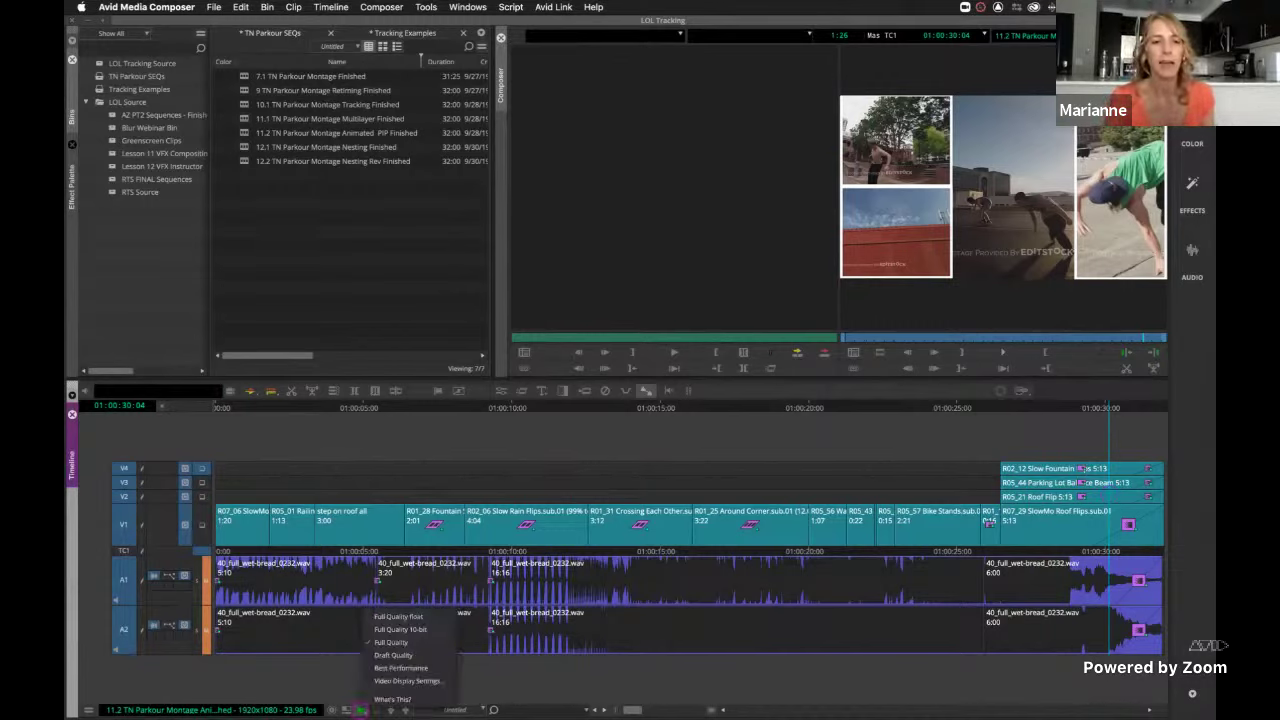
click(442, 667)
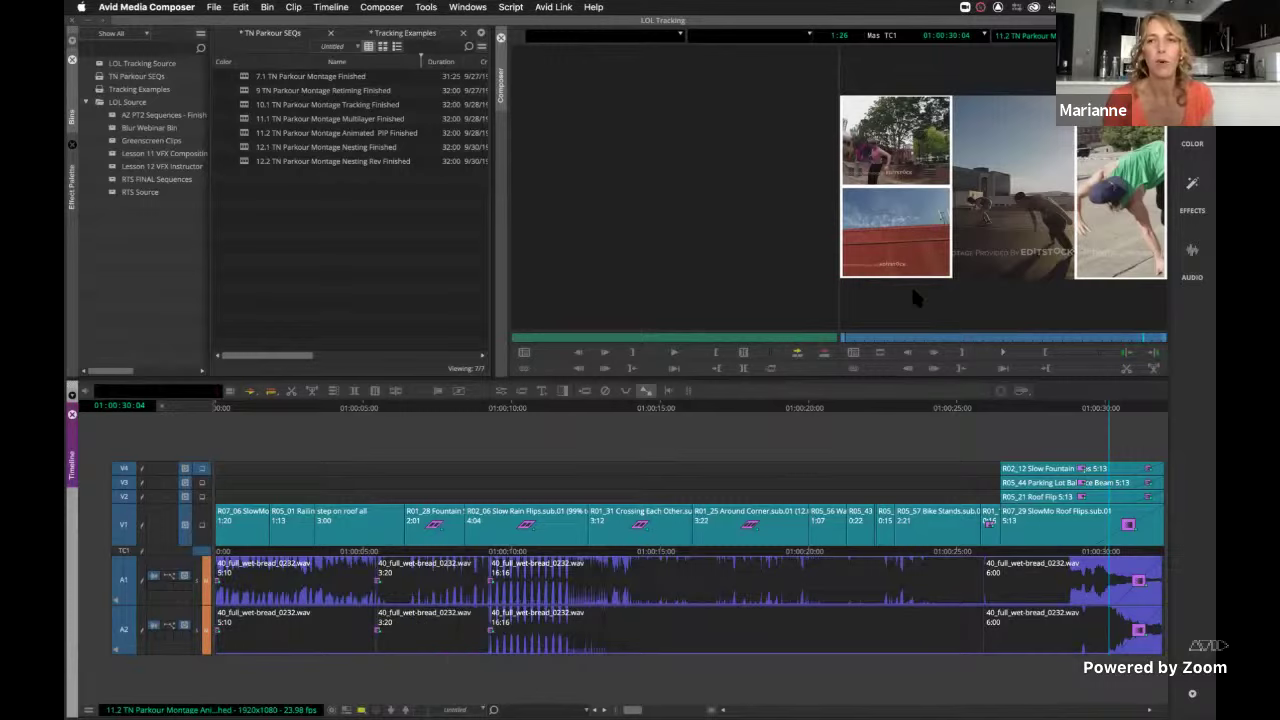
click(919, 325)
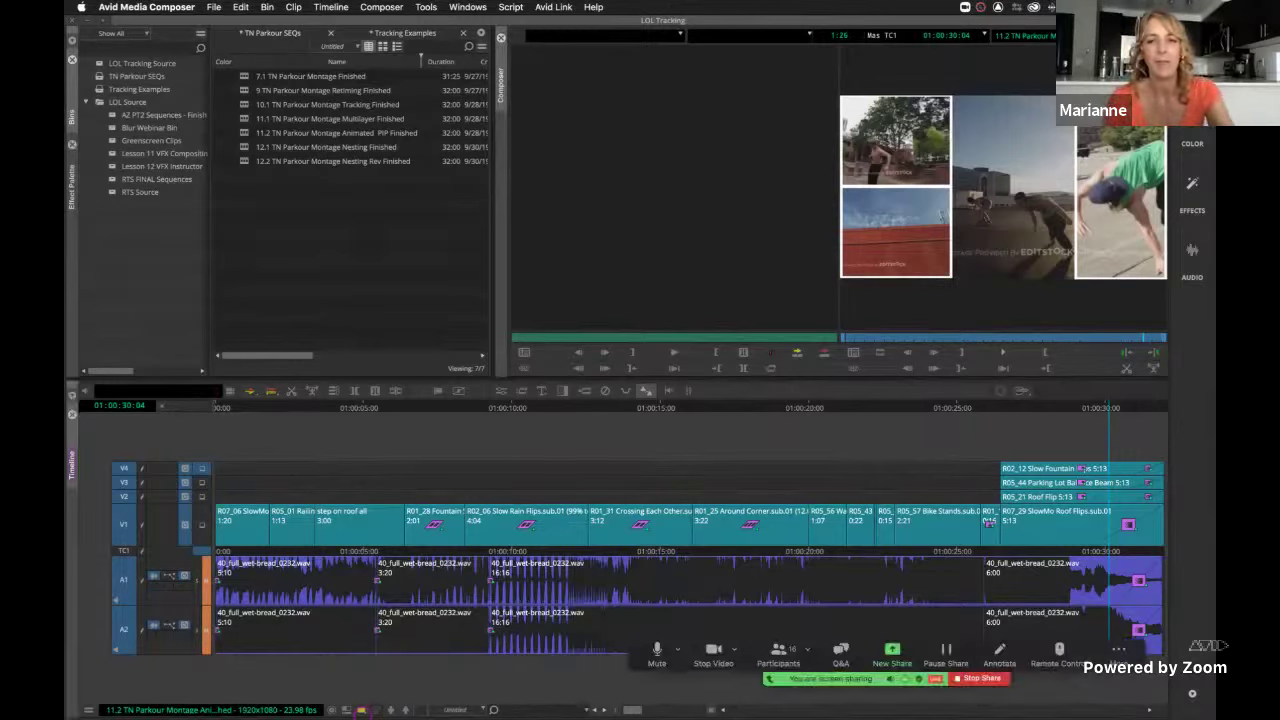
scroll(911, 592, right, 10)
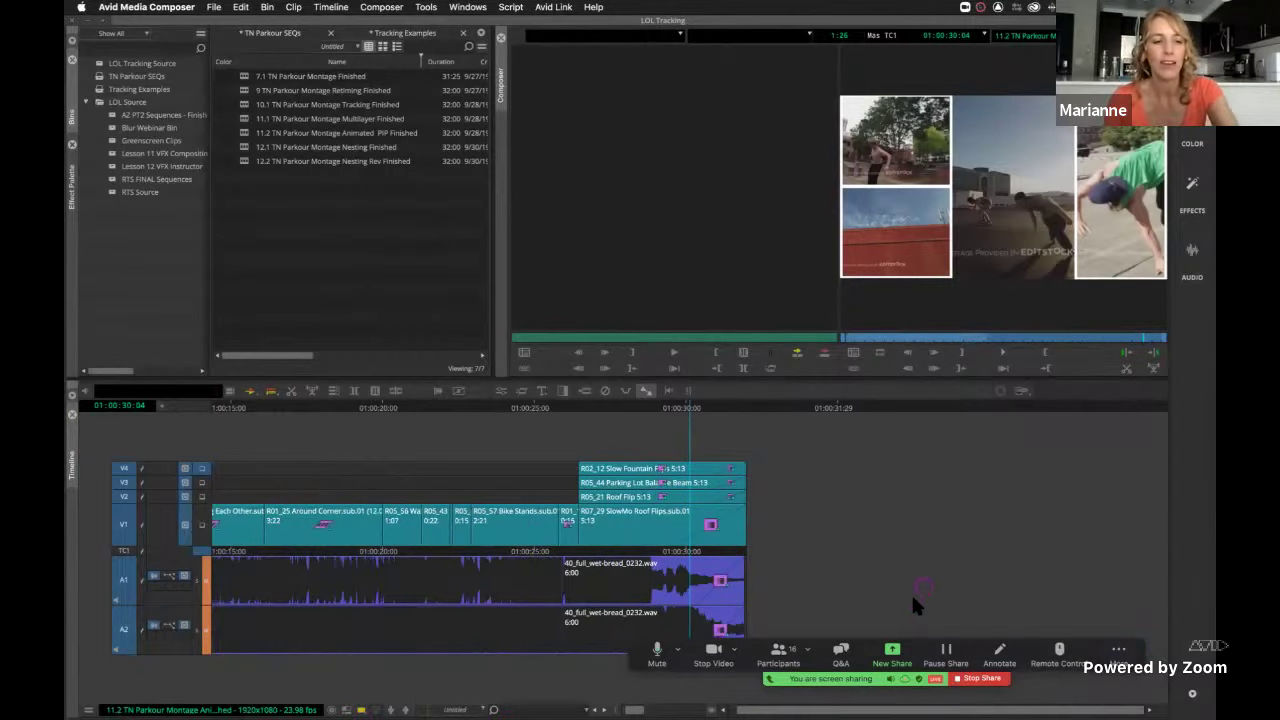
key(super+Tab)
key(super+Tab)
key(super+Tab)
key(super+Tab)
key(super+Tab)
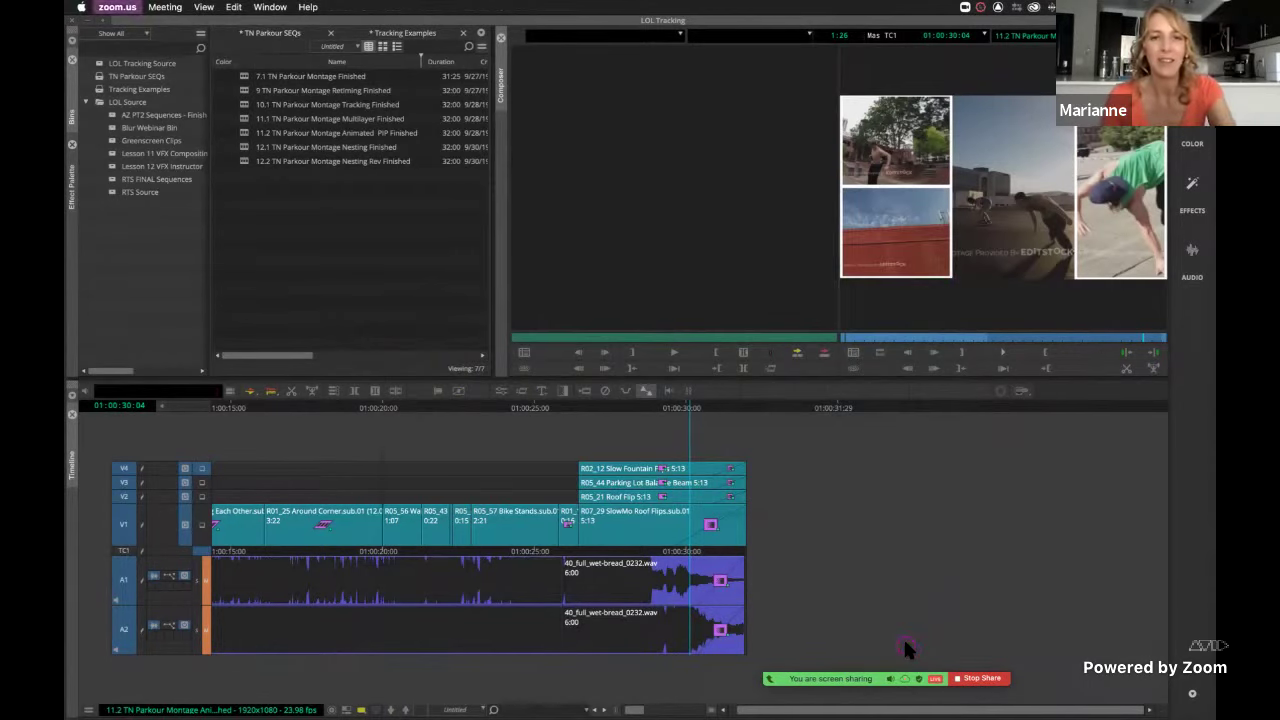
key(super+comma)
click(435, 192)
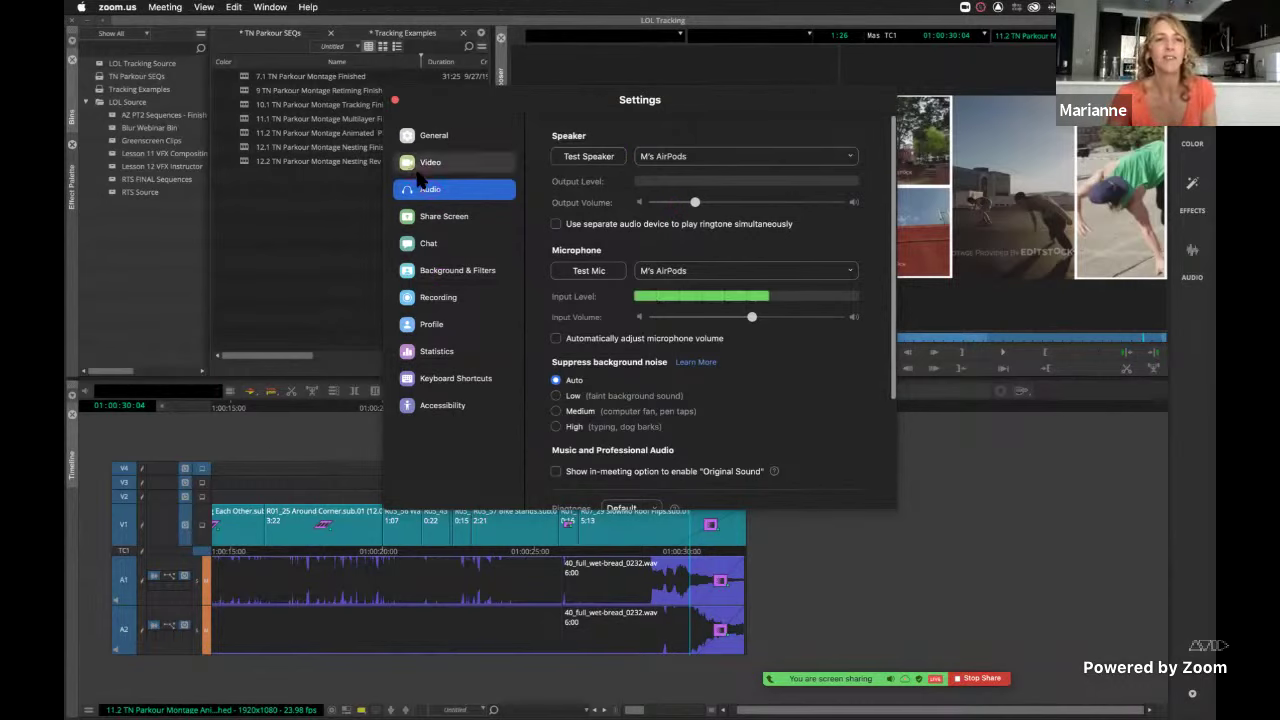
click(395, 100)
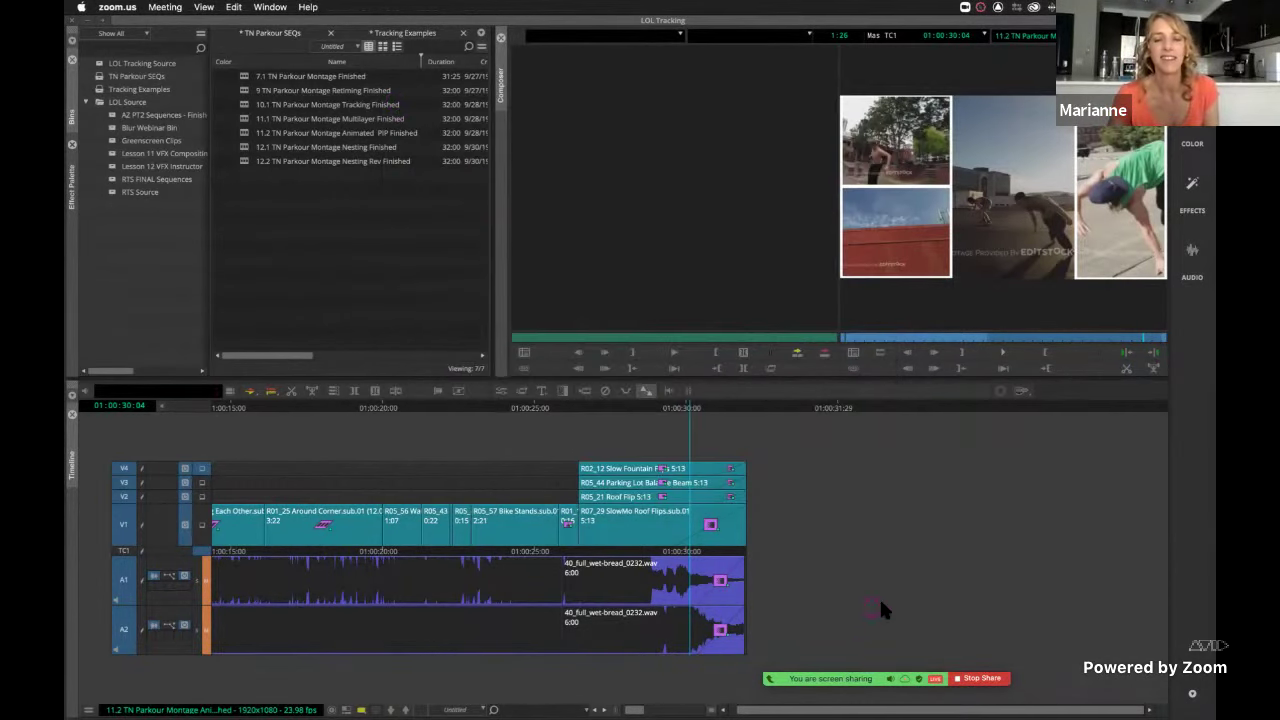